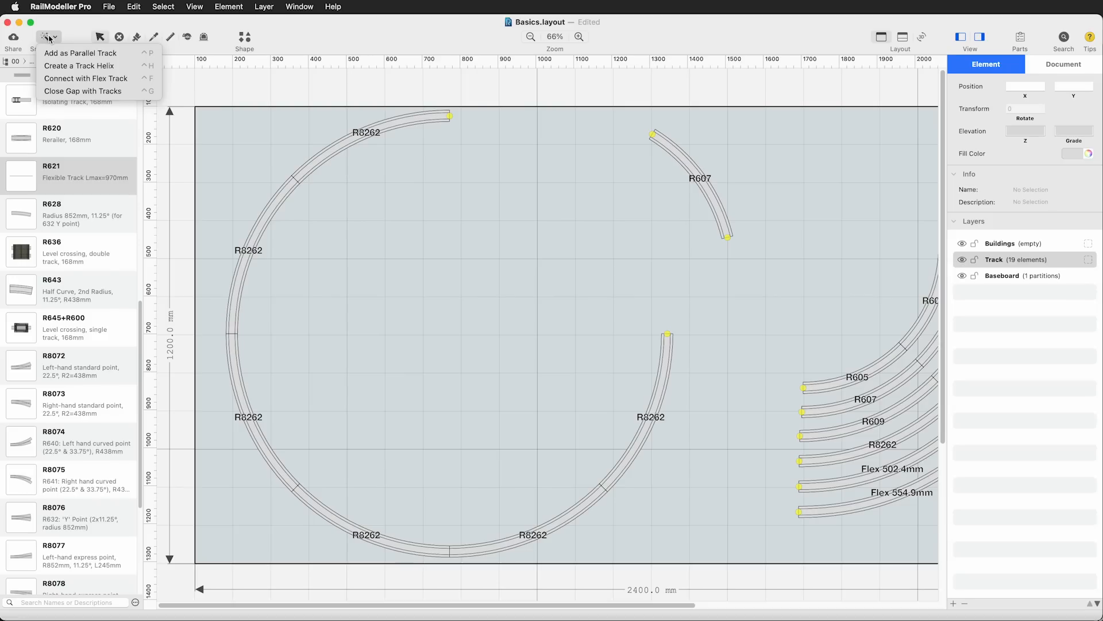
Close the gap between the two open ends of the R8262 circle with a Generic Flex Track connection
click(92, 79)
click(450, 116)
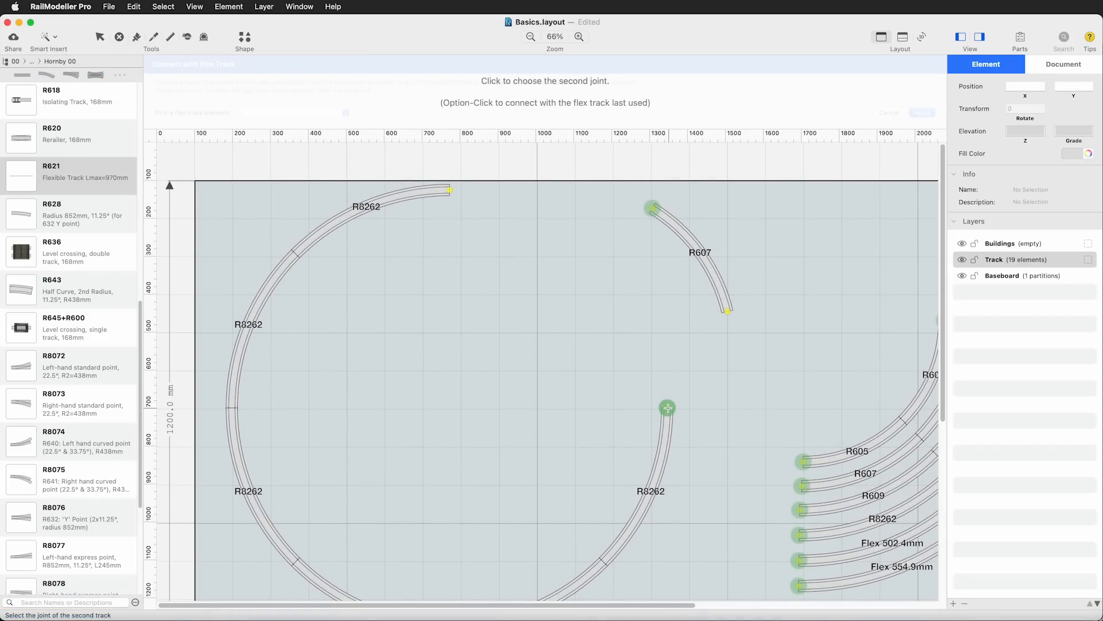
click(667, 408)
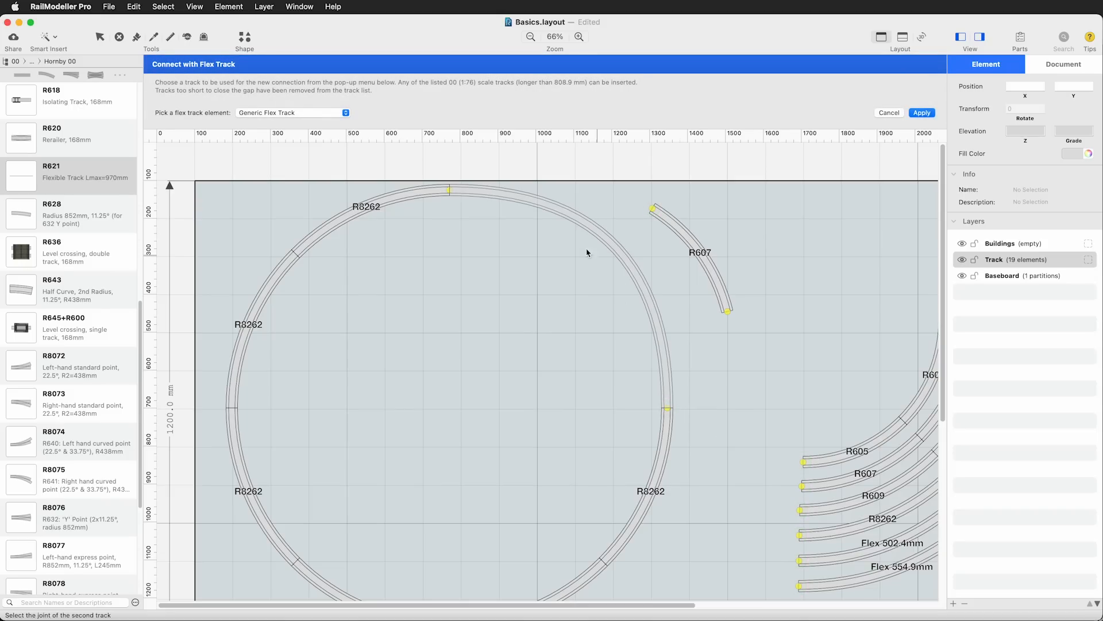
click(922, 112)
click(731, 336)
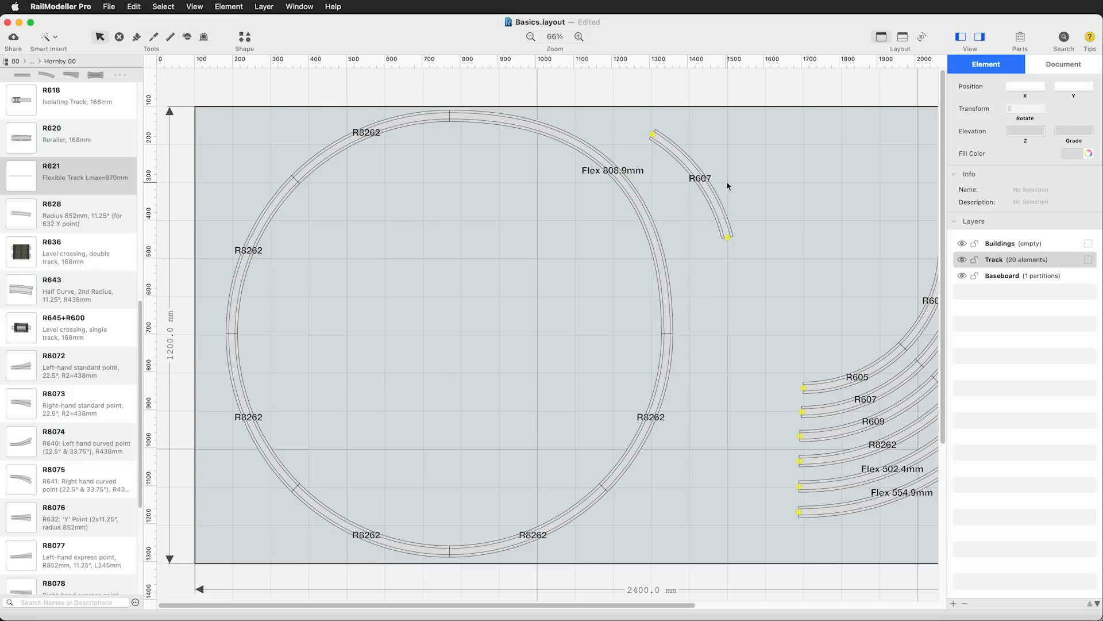
Shift the loose R607 curve slightly and inspect the radii of the parallel R8262, R609, R607 and R605 curves
click(708, 191)
drag(708, 191, 719, 193)
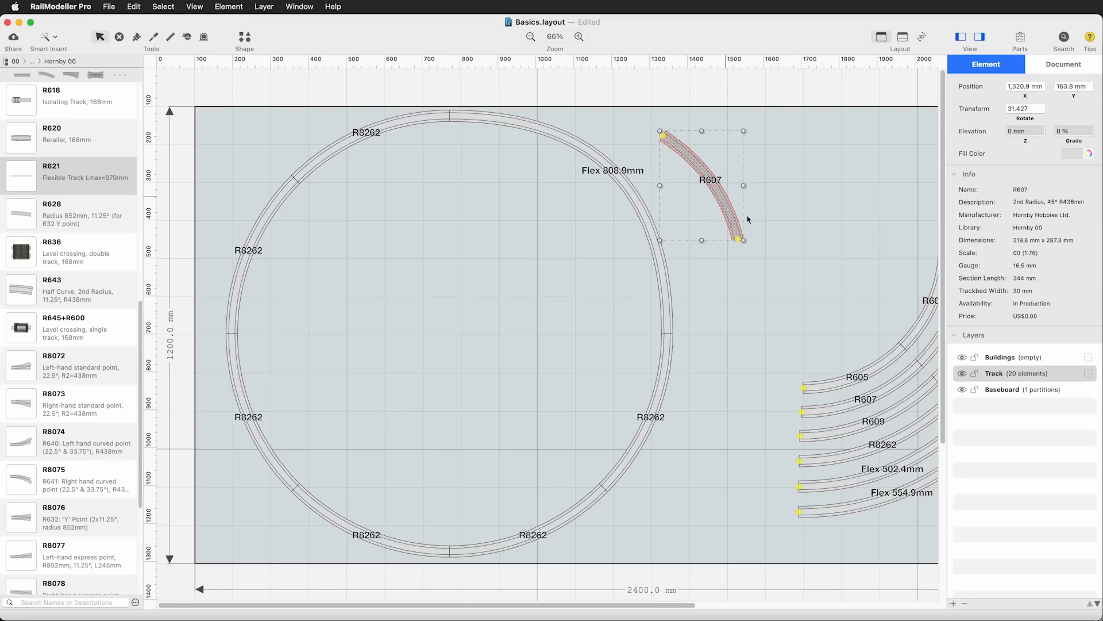
click(885, 451)
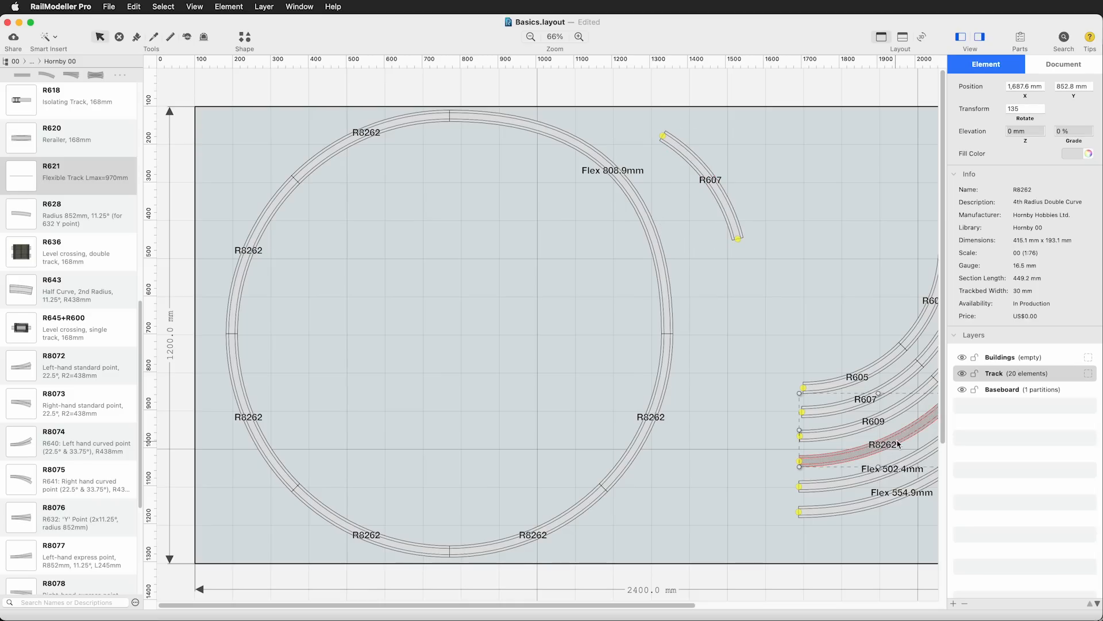
click(876, 425)
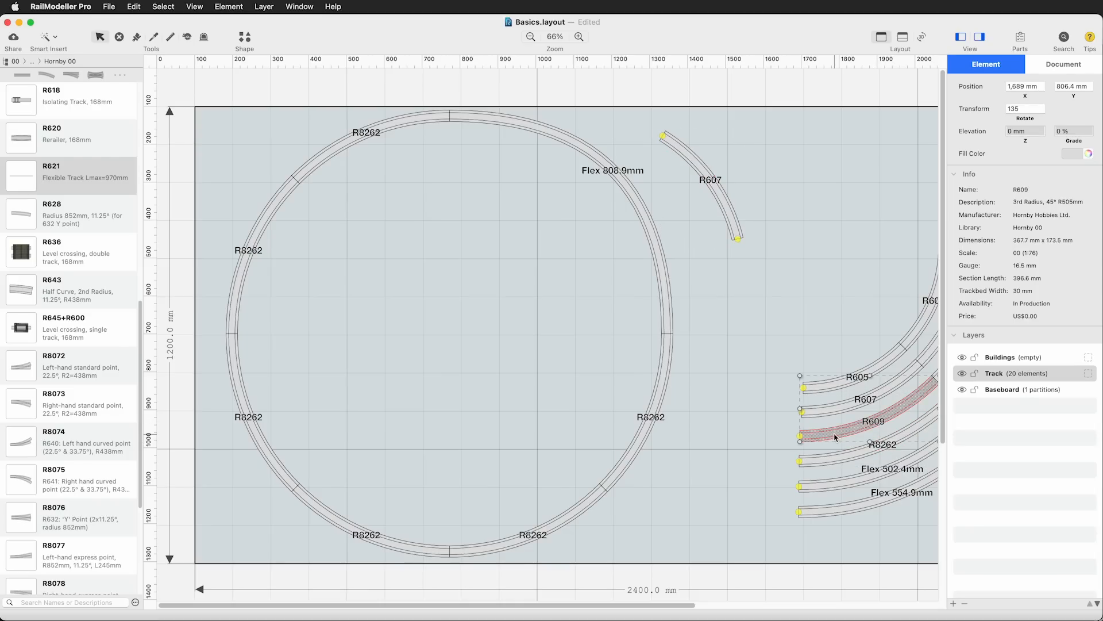
click(856, 406)
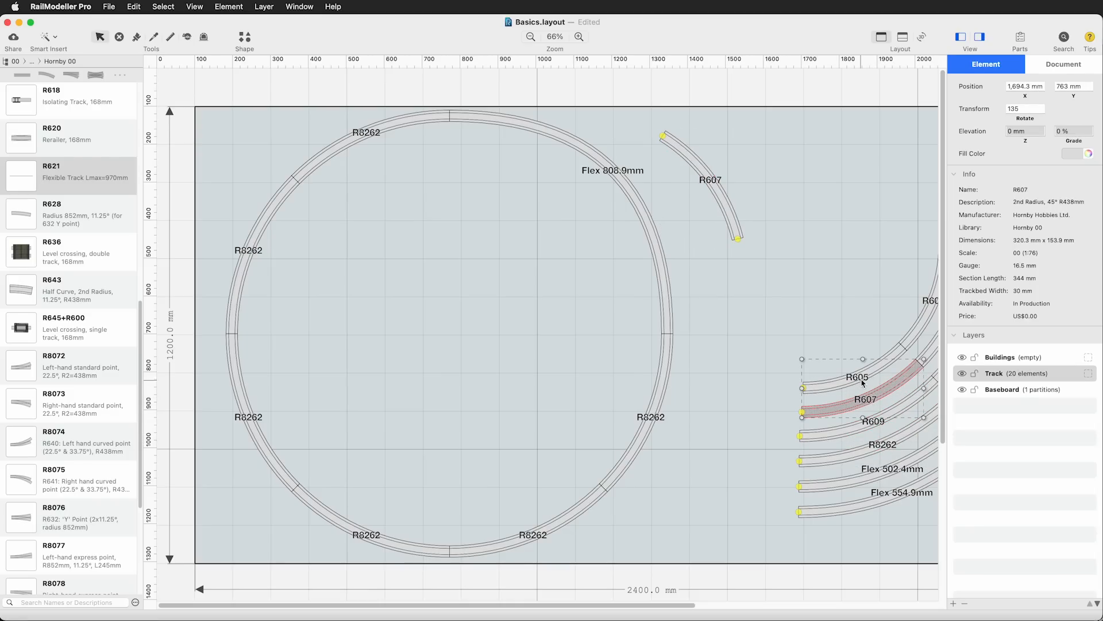
click(862, 379)
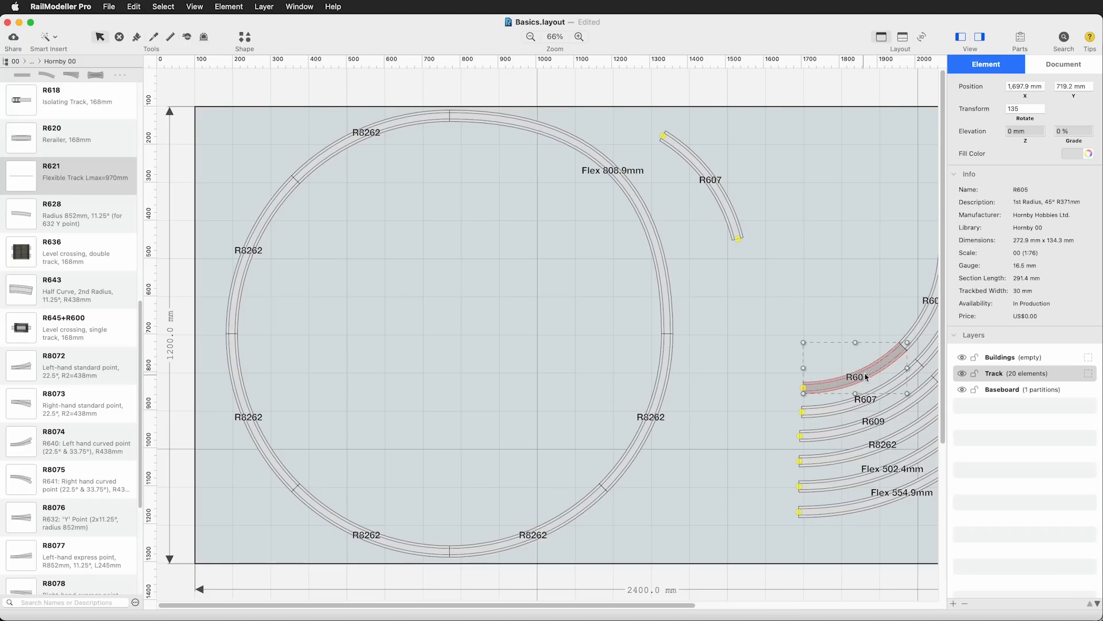
click(802, 182)
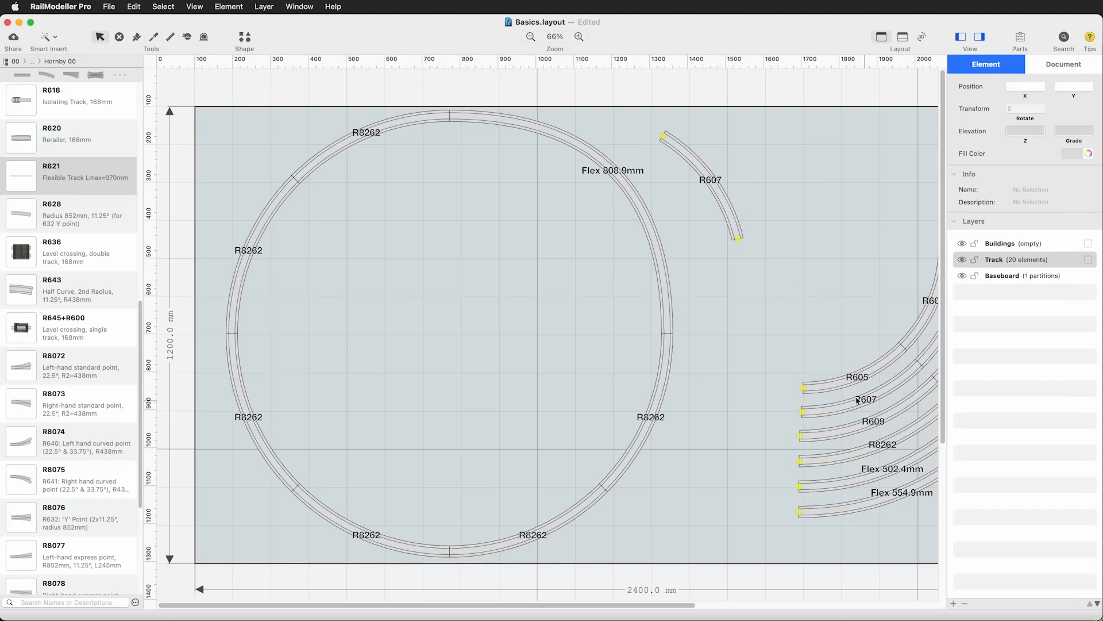
Move the loose R607 curve onto the flex track in the circle and bring it to the front
drag(712, 187, 629, 191)
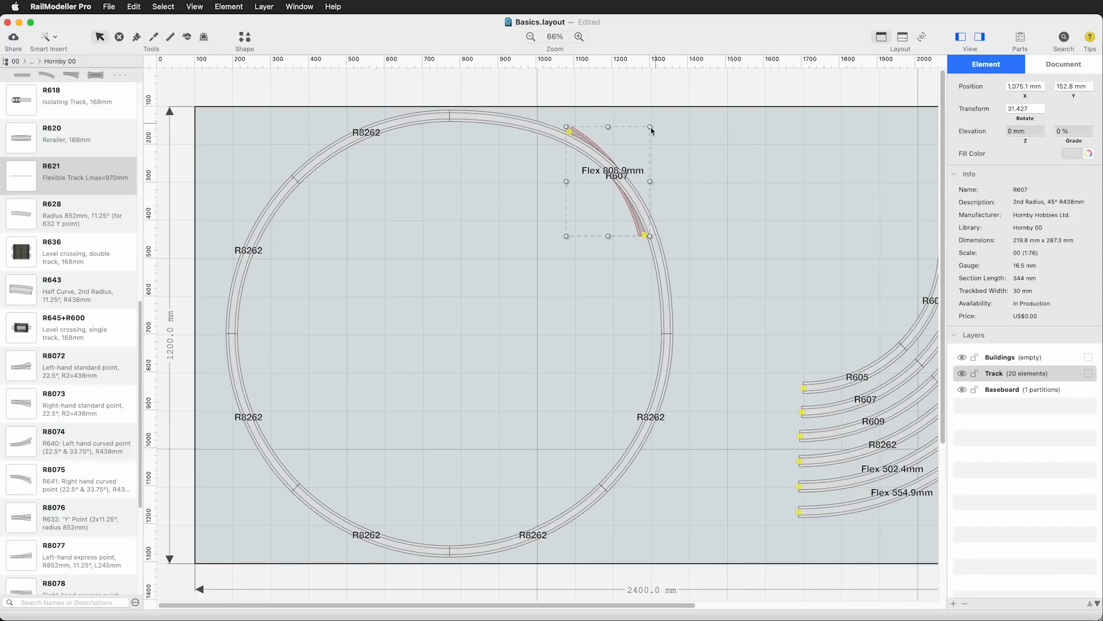
click(195, 6)
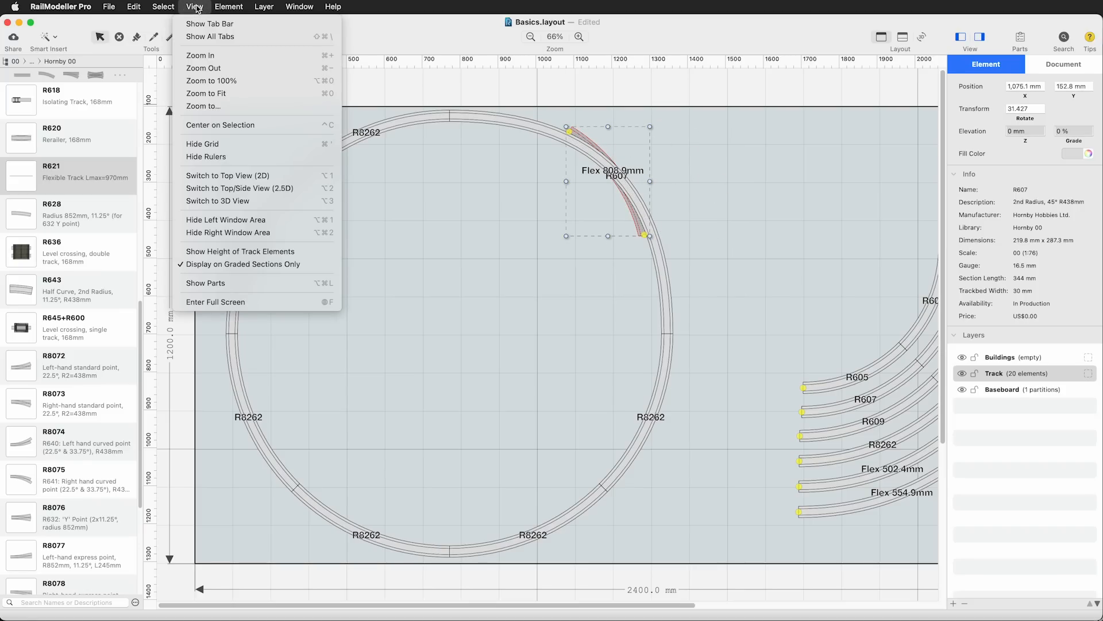
mouse_move(169, 8)
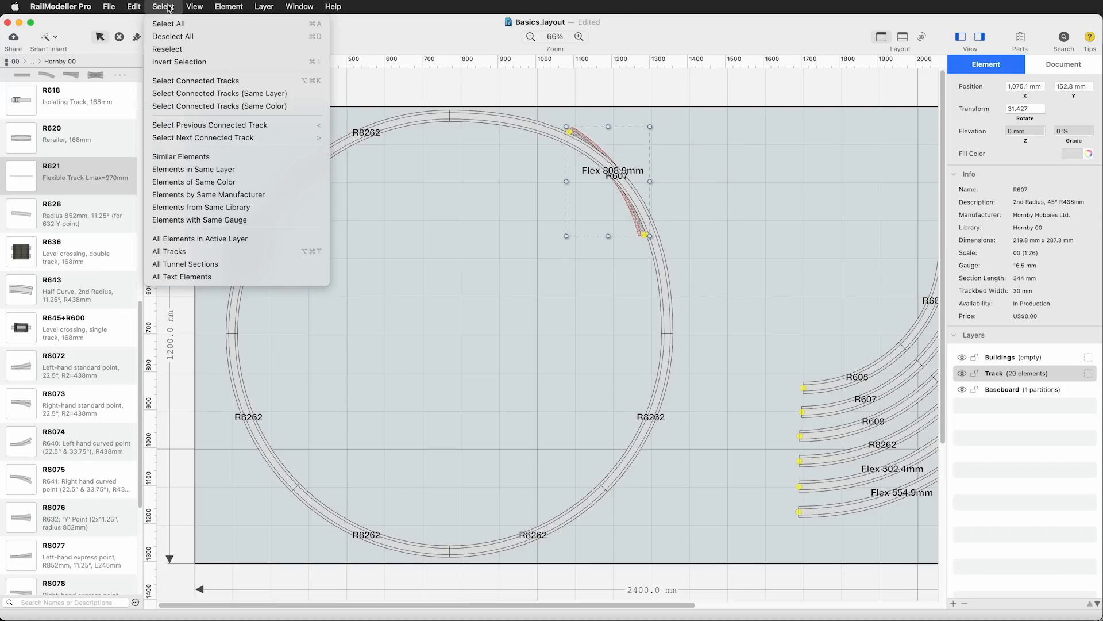
mouse_move(224, 7)
mouse_move(238, 91)
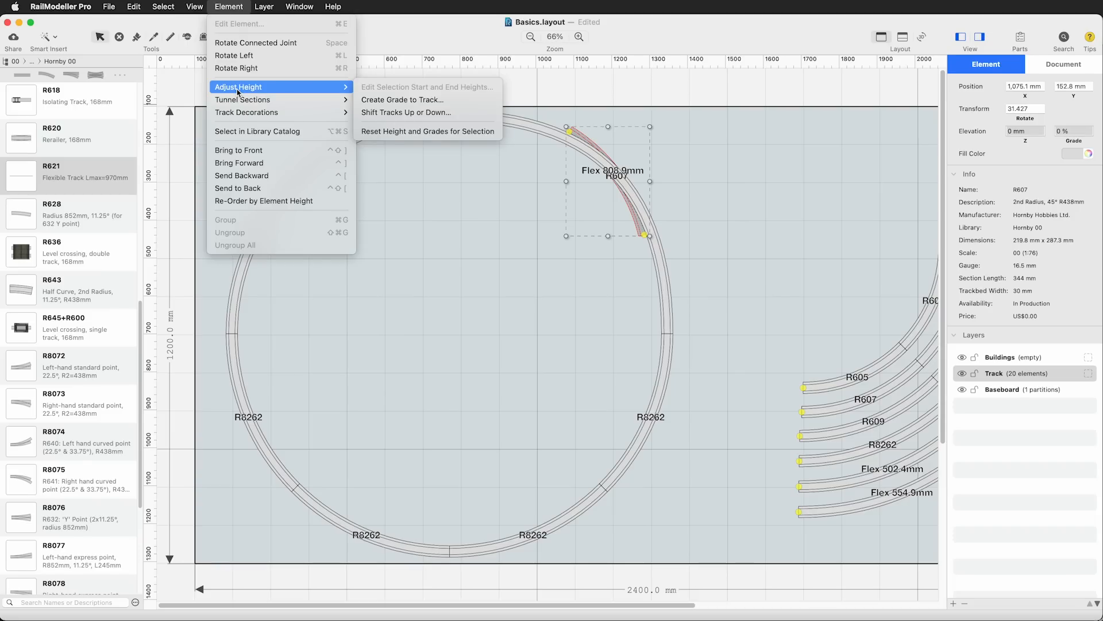
click(239, 150)
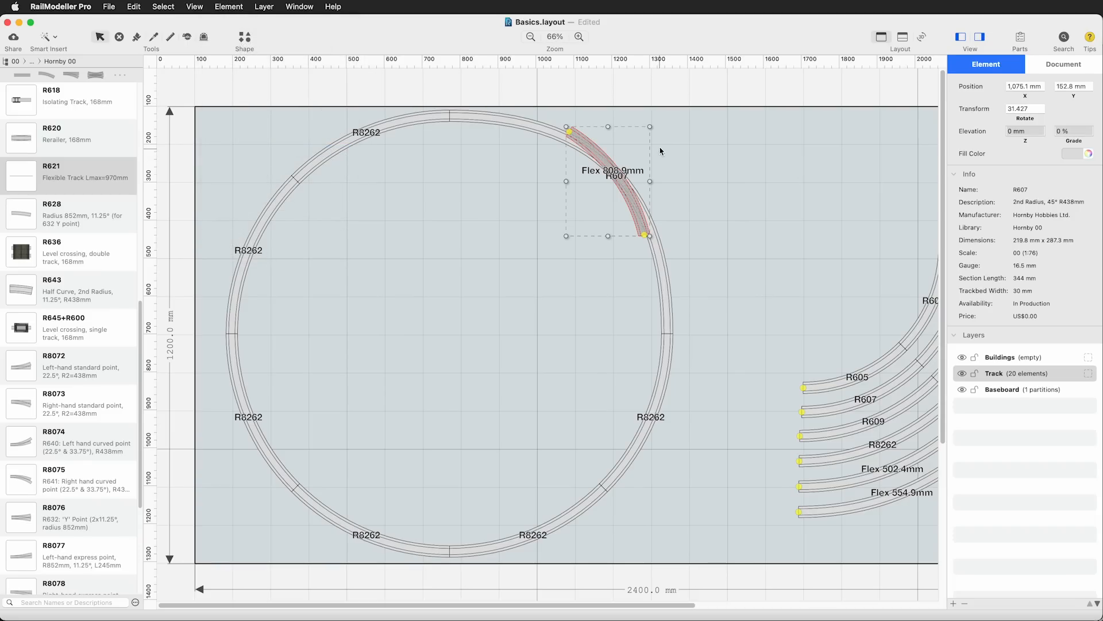
Rotate the R607 curve to about 25° to lie along the flex track for comparing their curvature
drag(650, 124, 644, 122)
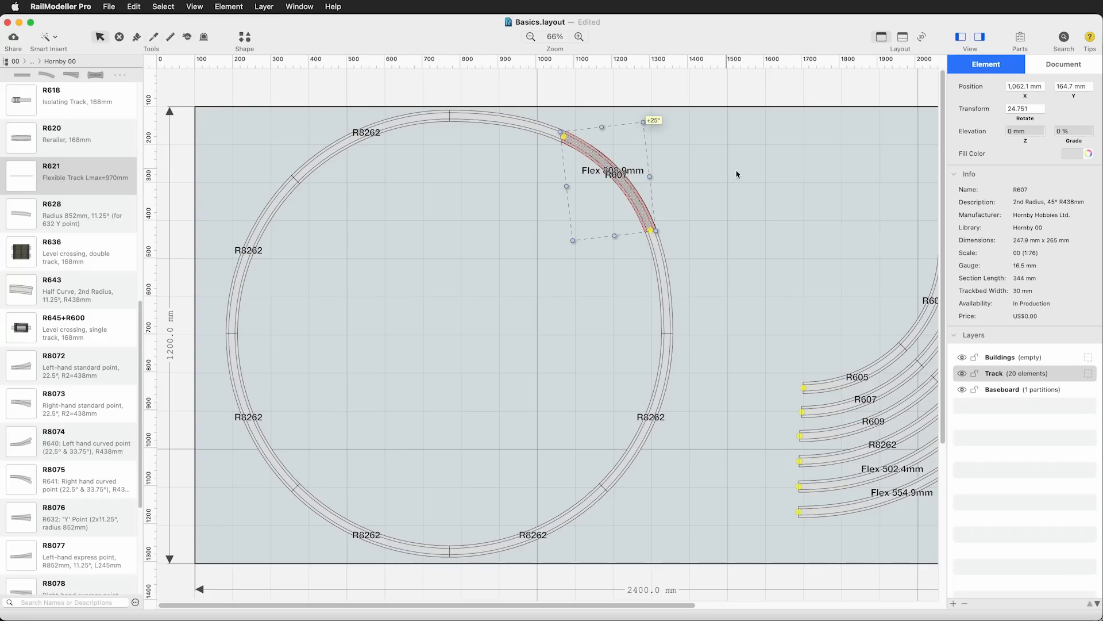
click(750, 179)
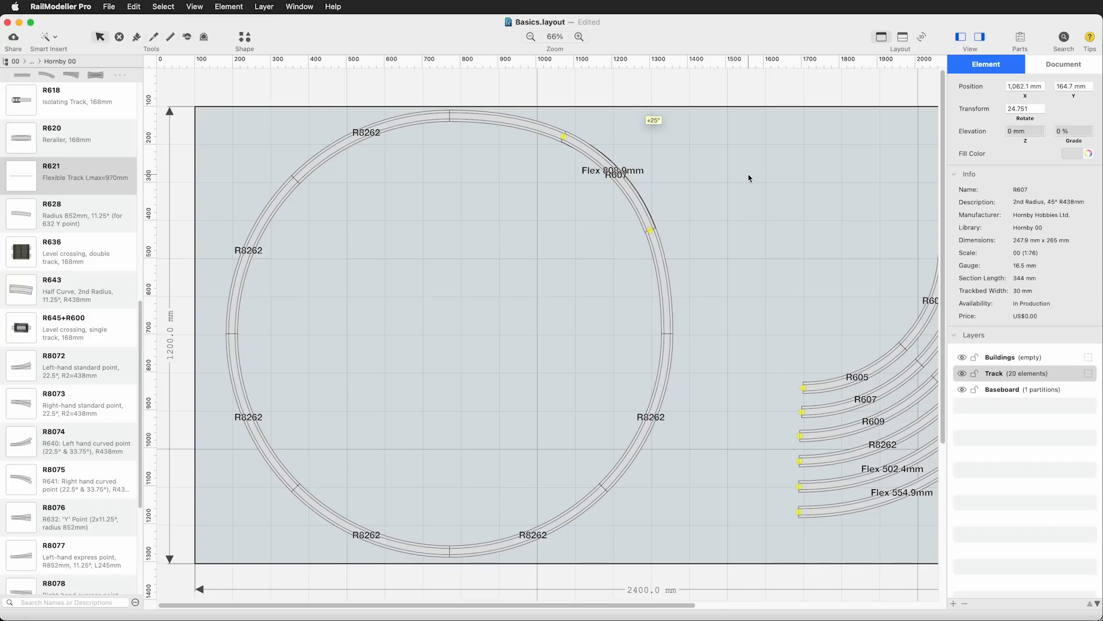
click(629, 194)
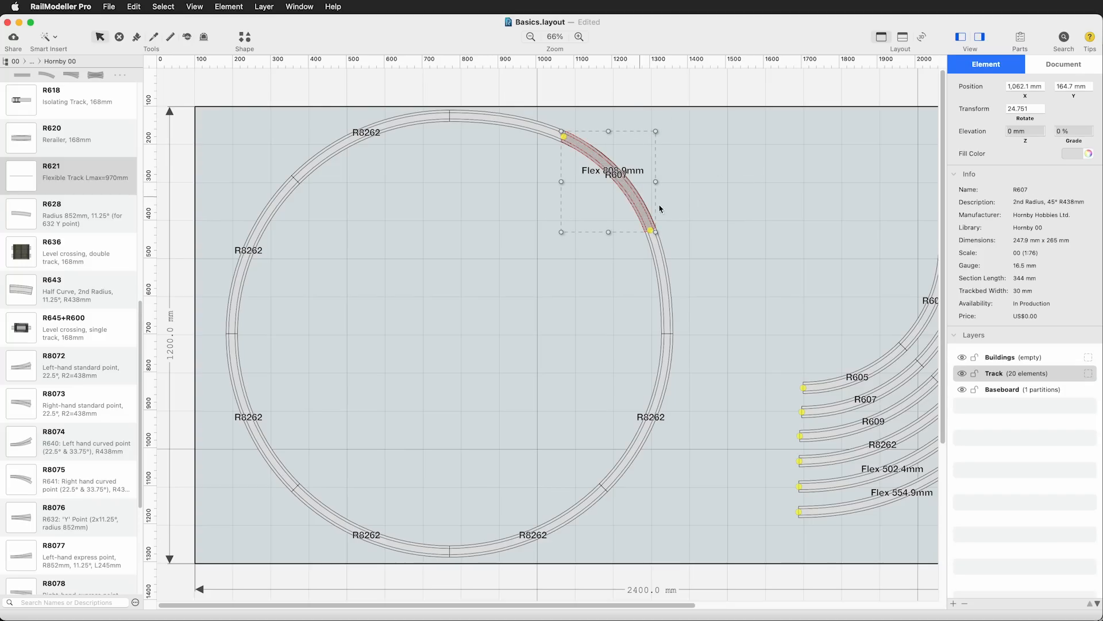
click(788, 200)
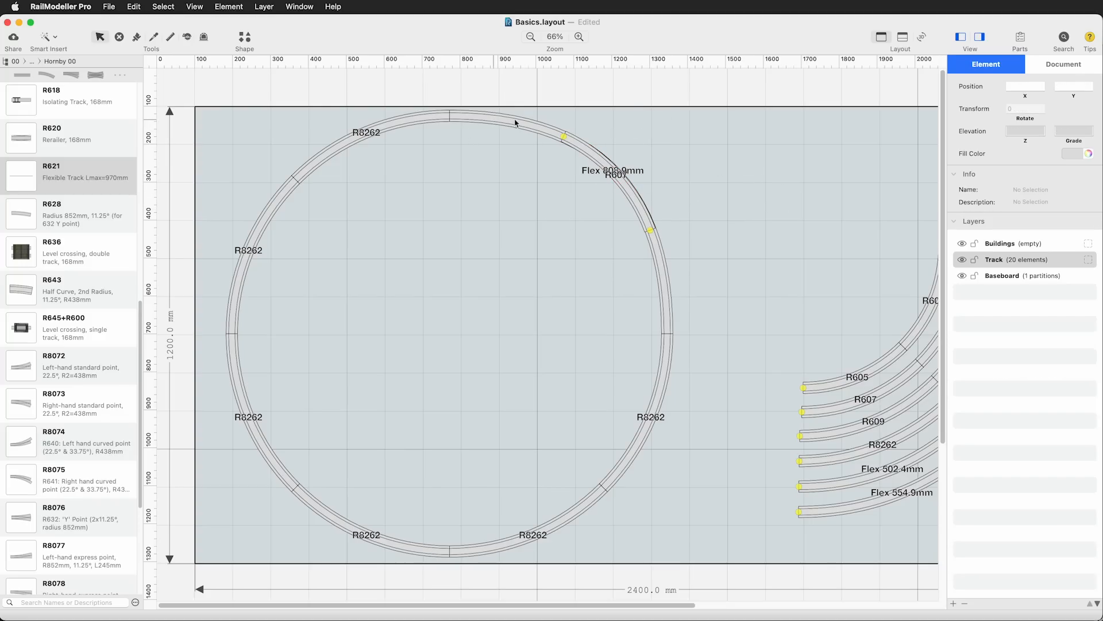
click(631, 191)
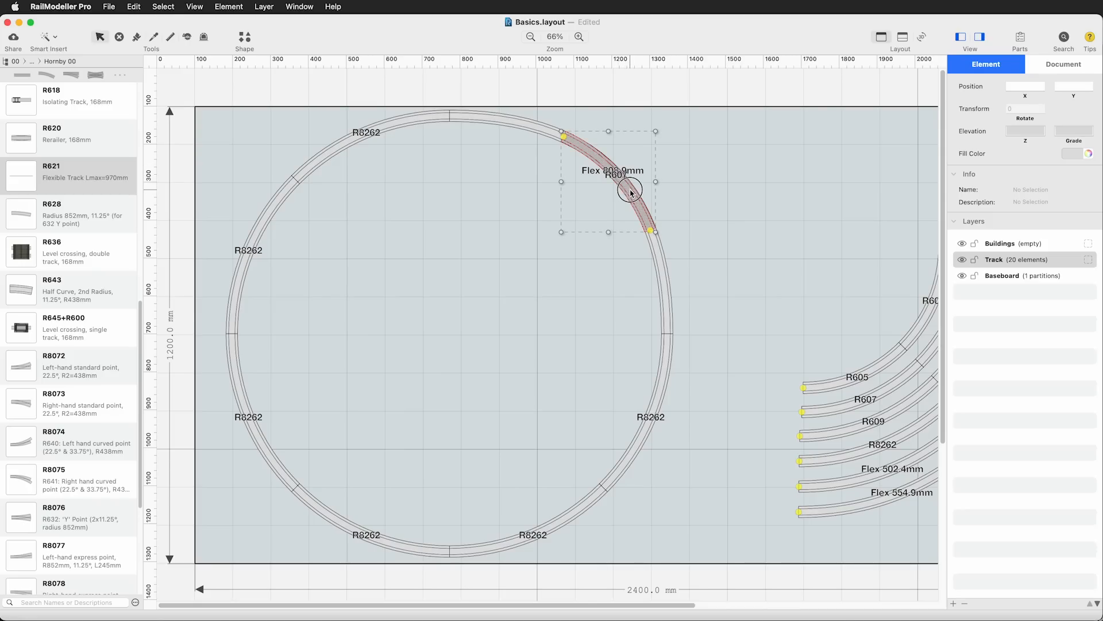
click(740, 198)
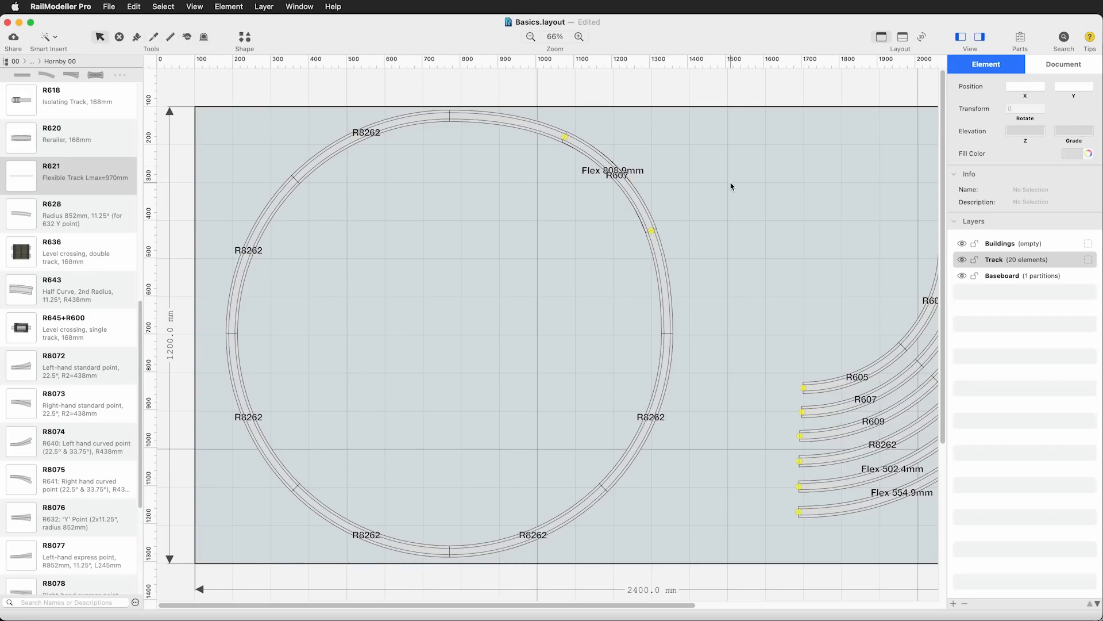
Move the R607 curve clear of the circle and the 808.9 mm flex track into the circle's interior
drag(635, 192, 486, 281)
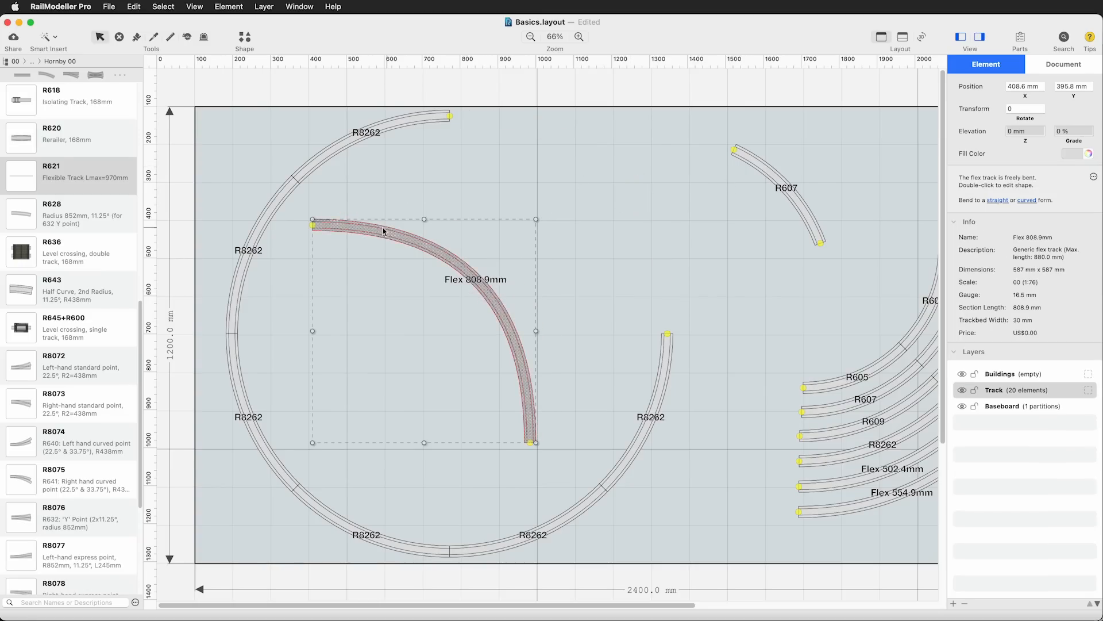
drag(419, 244, 400, 255)
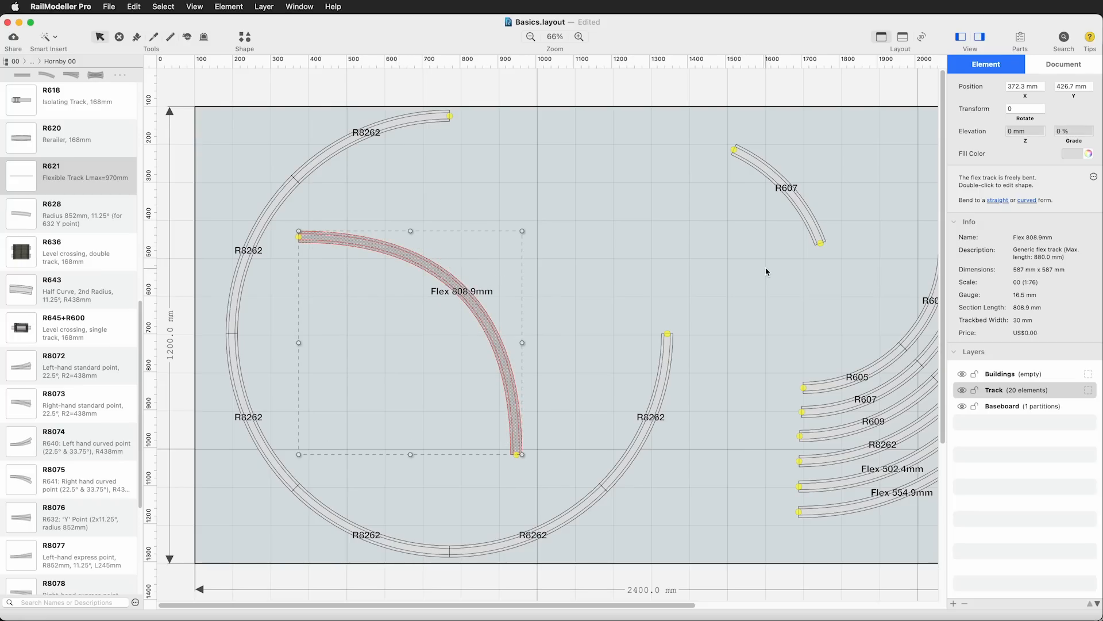
click(766, 268)
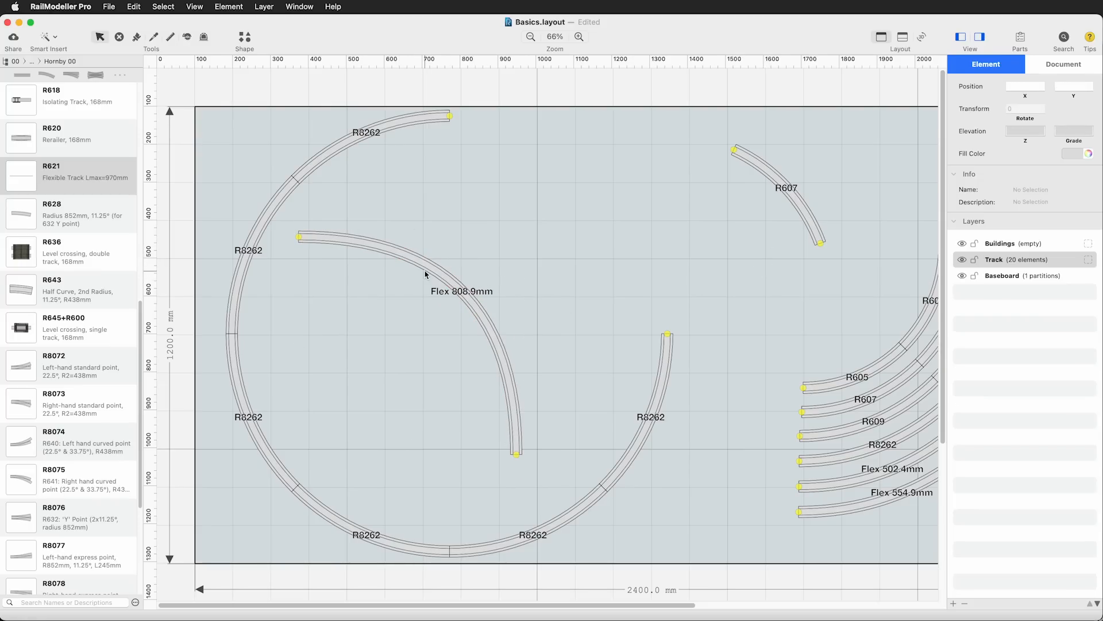
drag(427, 269, 418, 302)
click(485, 192)
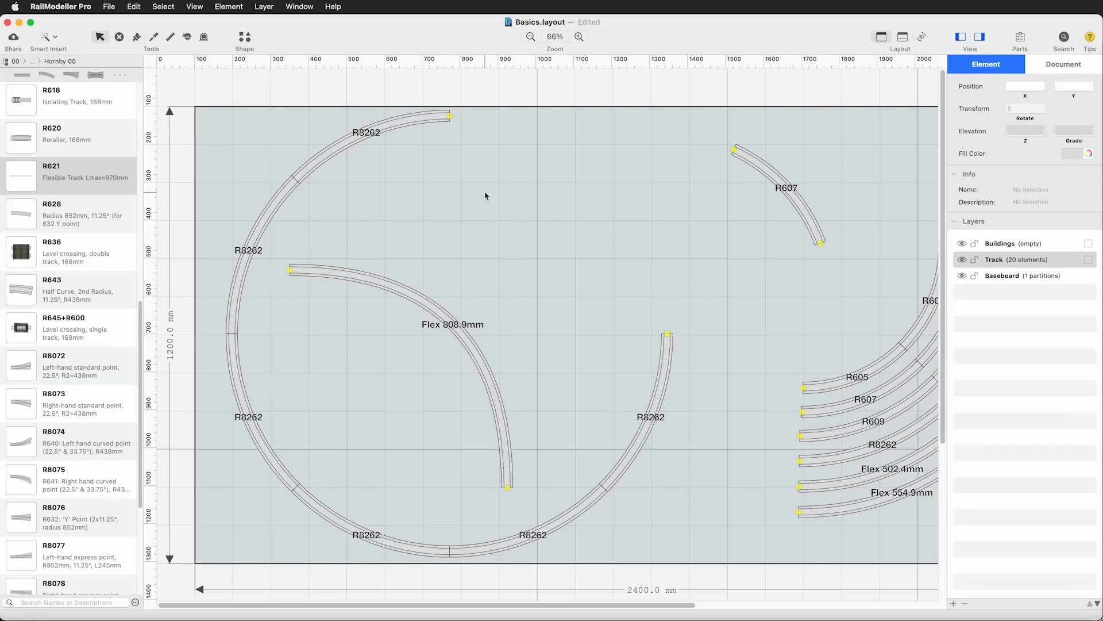
Place an R621 flexible track from the library in the open area between the circle and the parallel curves
drag(22, 186, 559, 223)
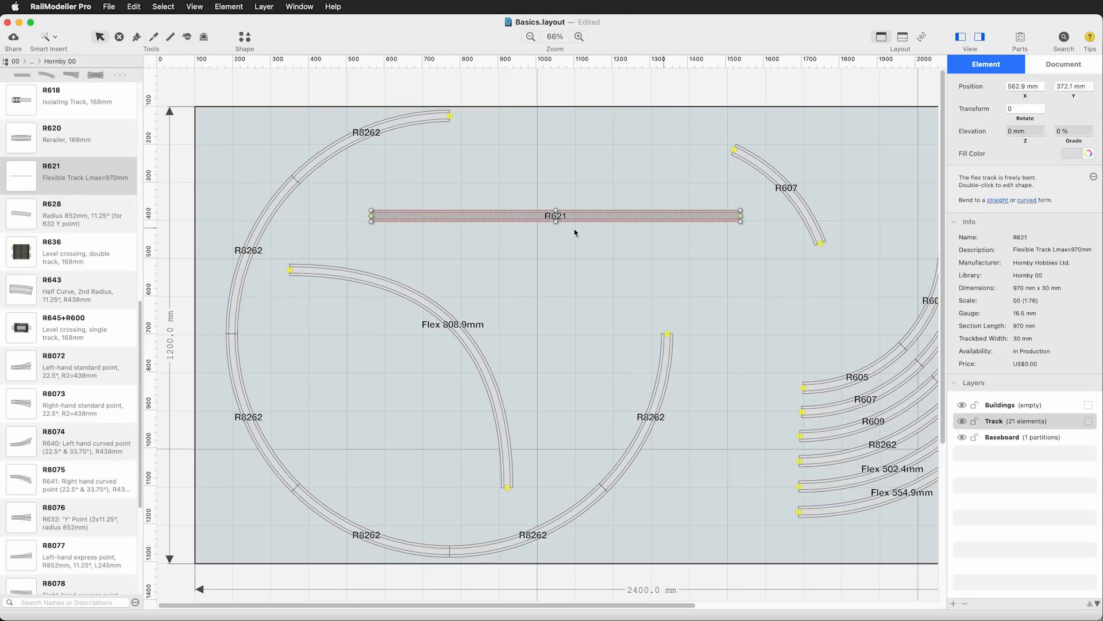
drag(617, 603, 727, 602)
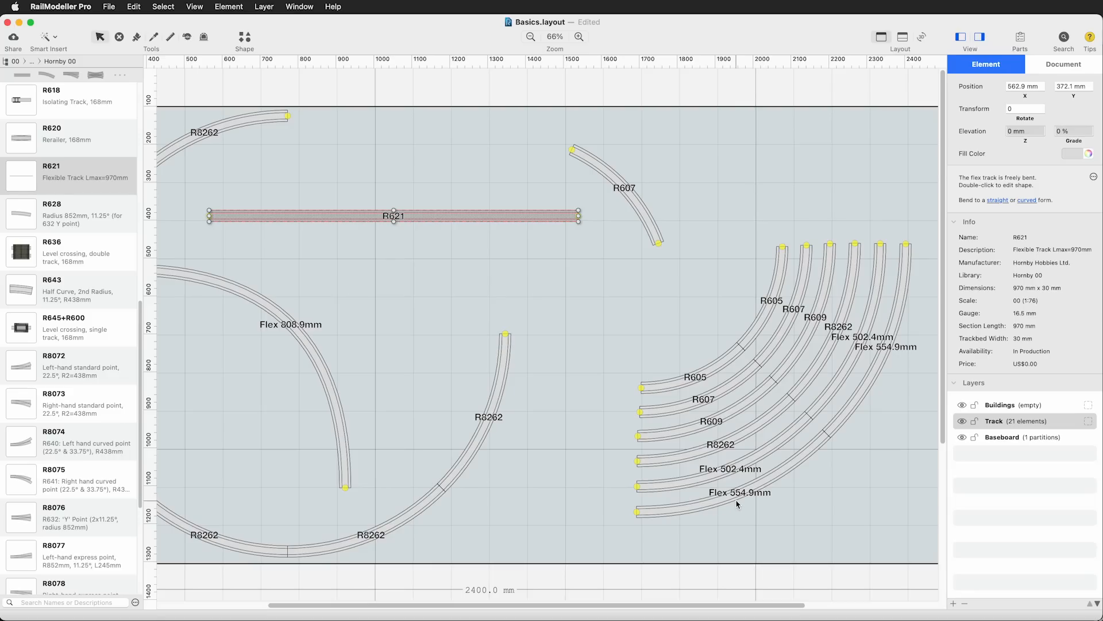
drag(469, 217, 587, 283)
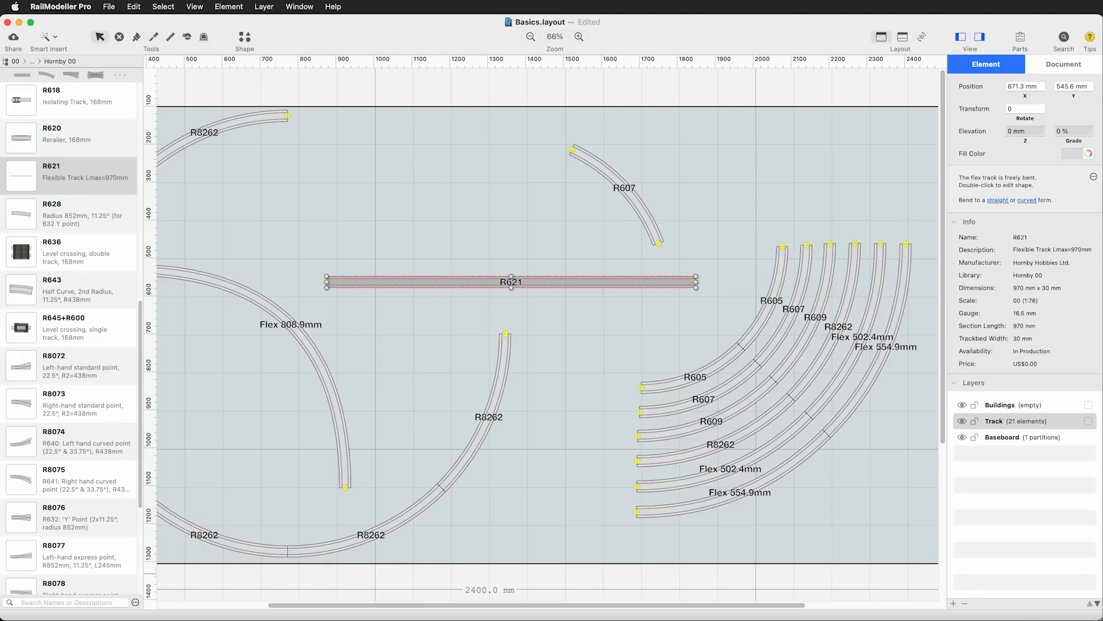
Bend the straight R621 flex track to a curved form and set its curve radius to 639 mm
key(super+Tab)
click(1028, 201)
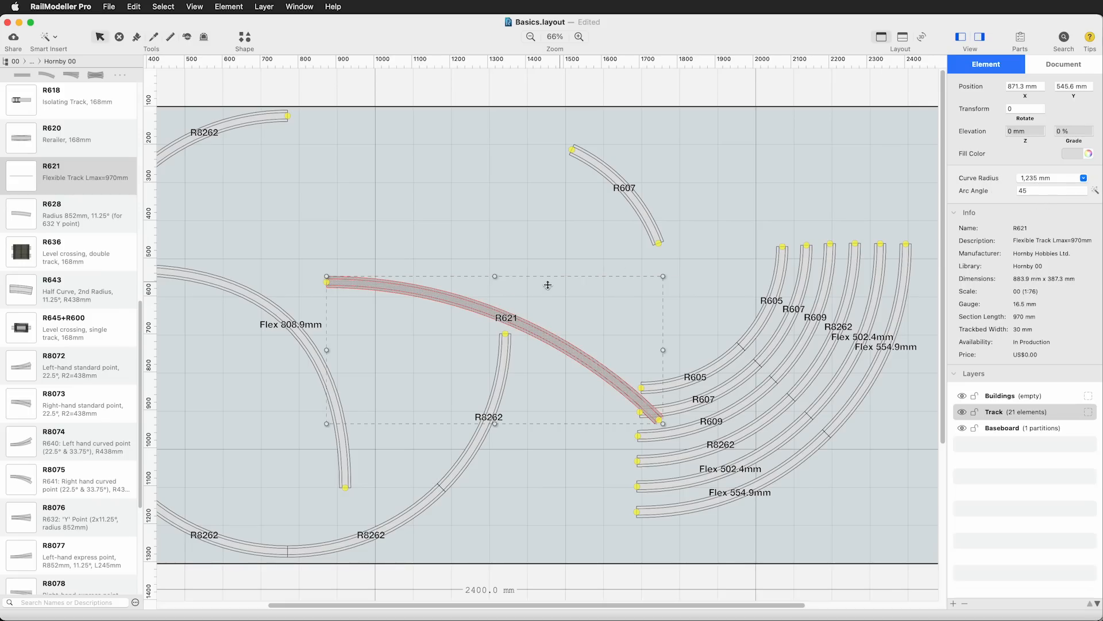
double_click(1022, 178)
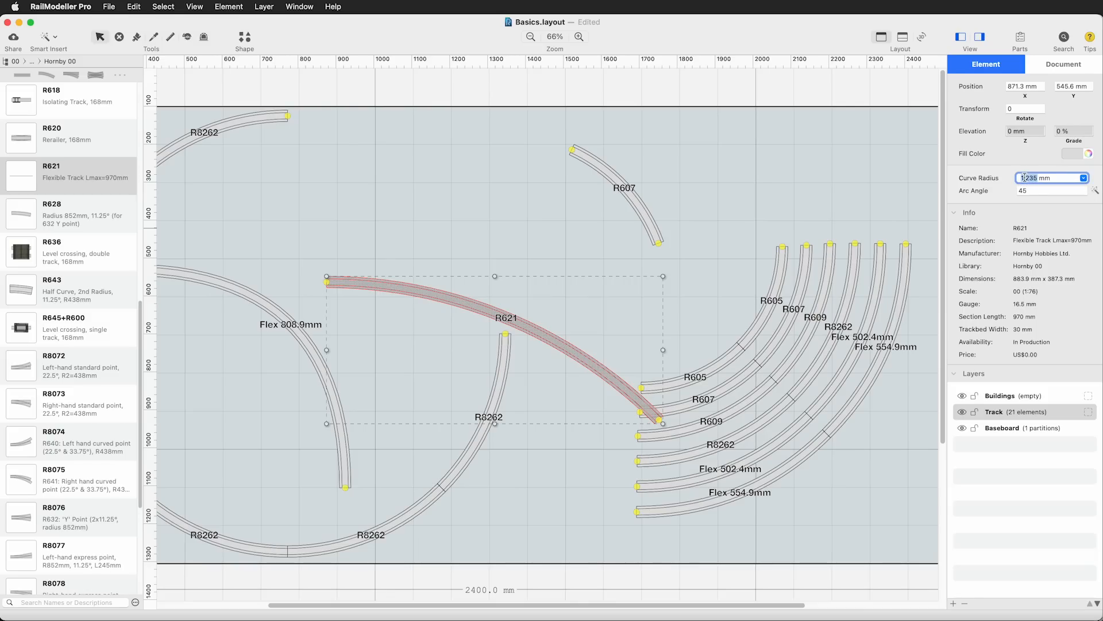
text(639)
key(Return)
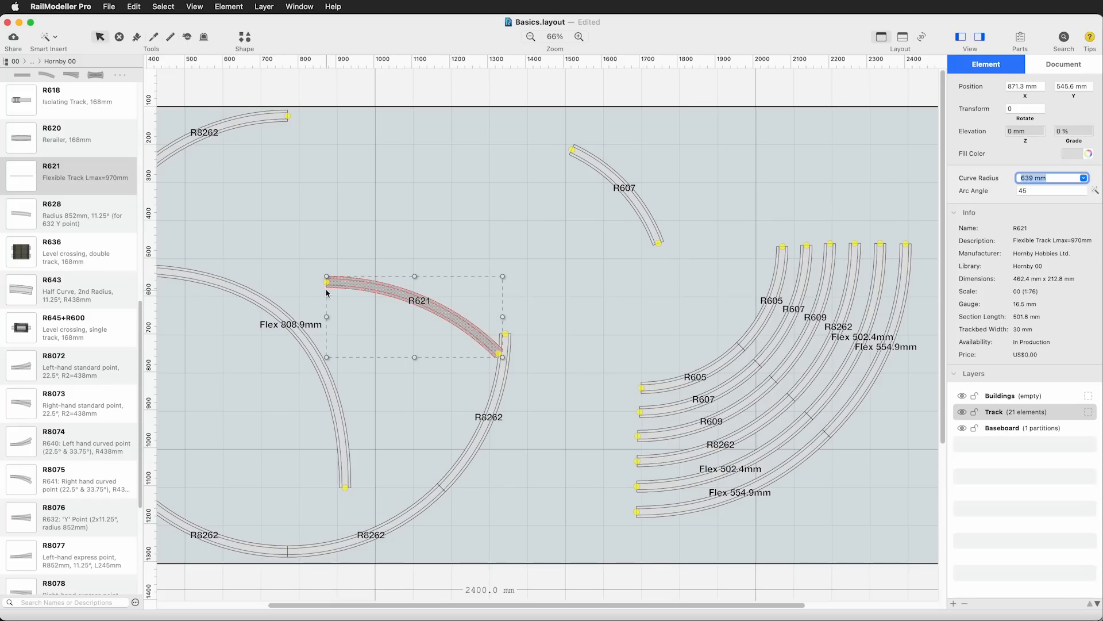
Rotate the curved R621 track to 135° and place it in the free area above the gap in the circle
drag(454, 316, 605, 301)
drag(655, 263, 390, 245)
click(468, 261)
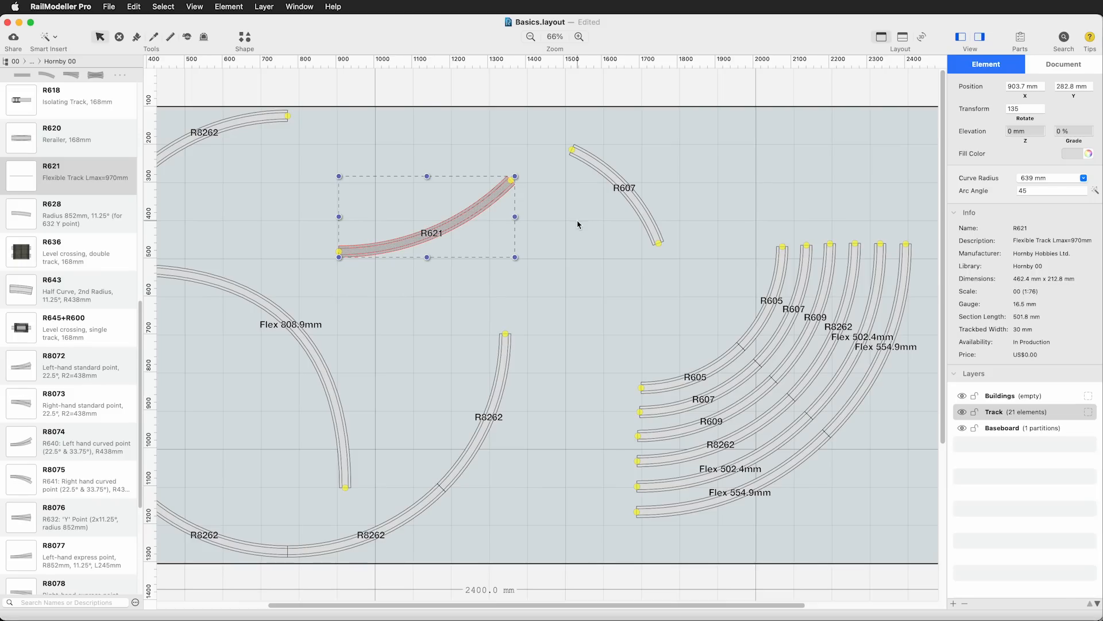
click(577, 479)
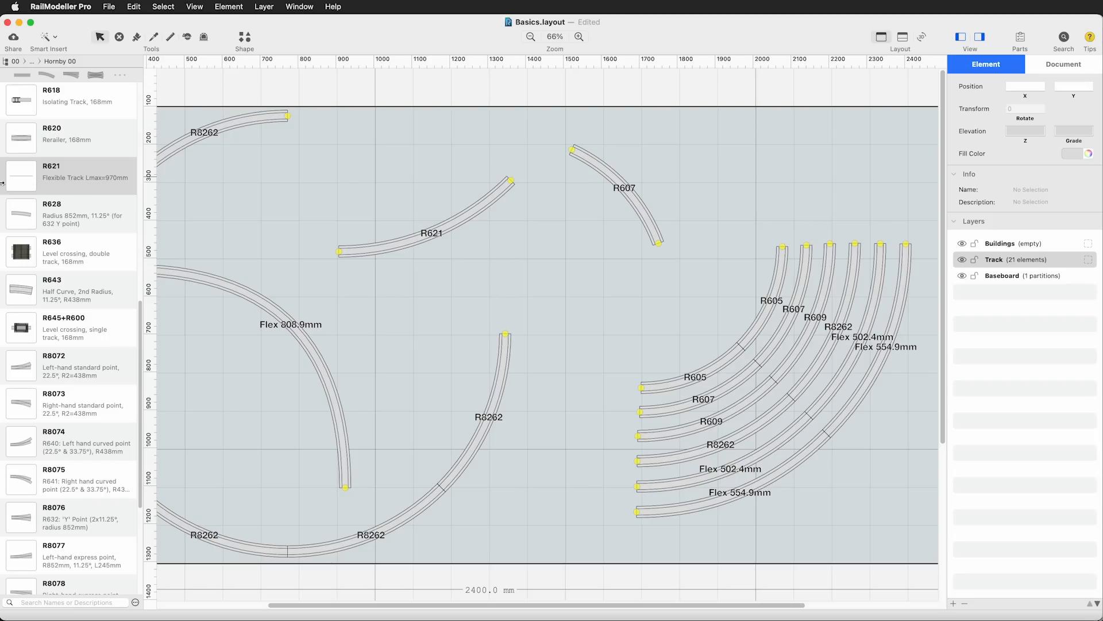
Place another R621 flexible track in the open area, bend it to a curved form and set its curve radius to 706 mm
drag(21, 179, 526, 291)
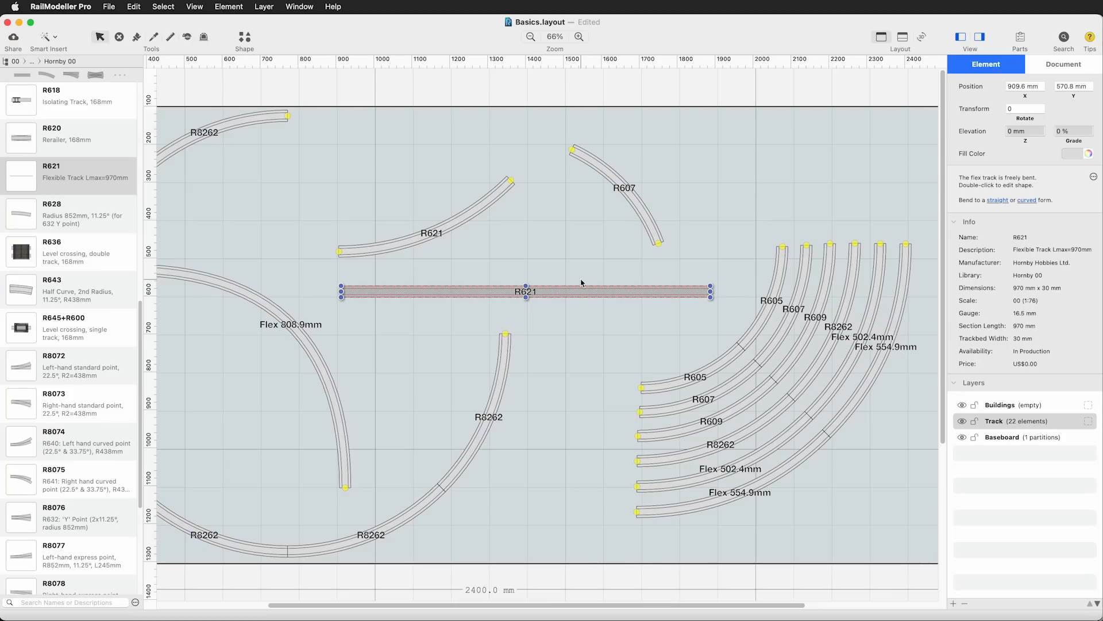
click(1027, 201)
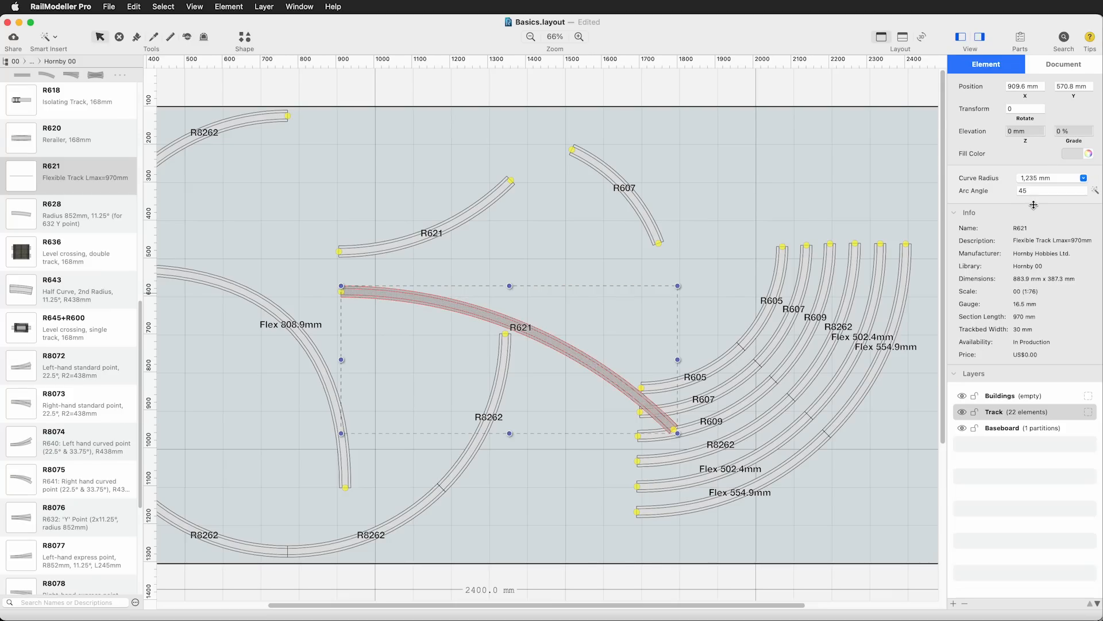
click(1058, 177)
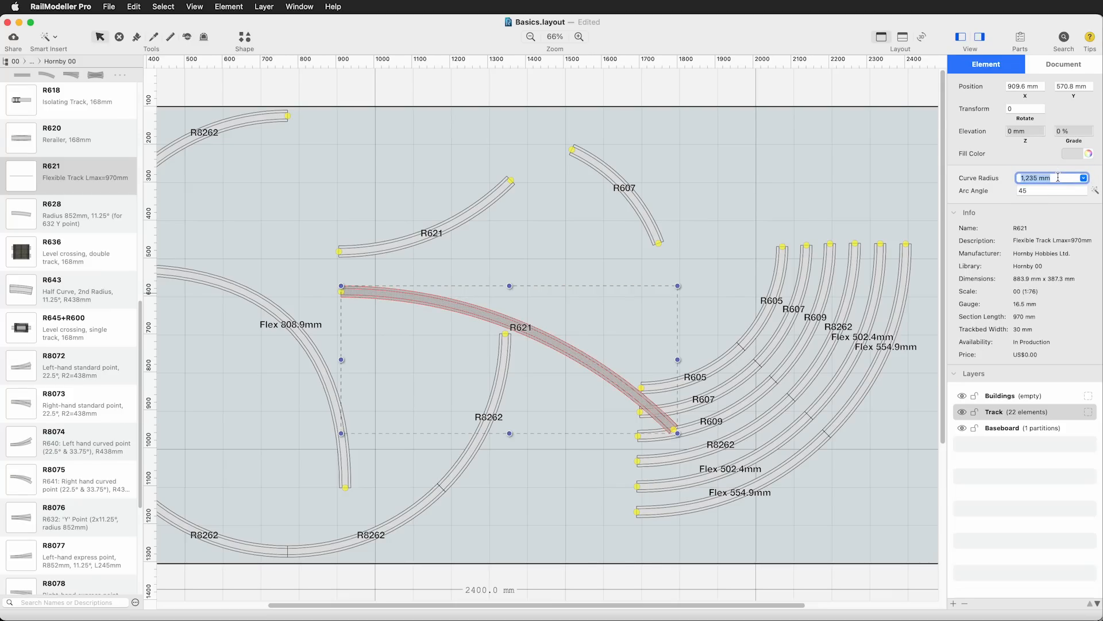
text(706)
key(Return)
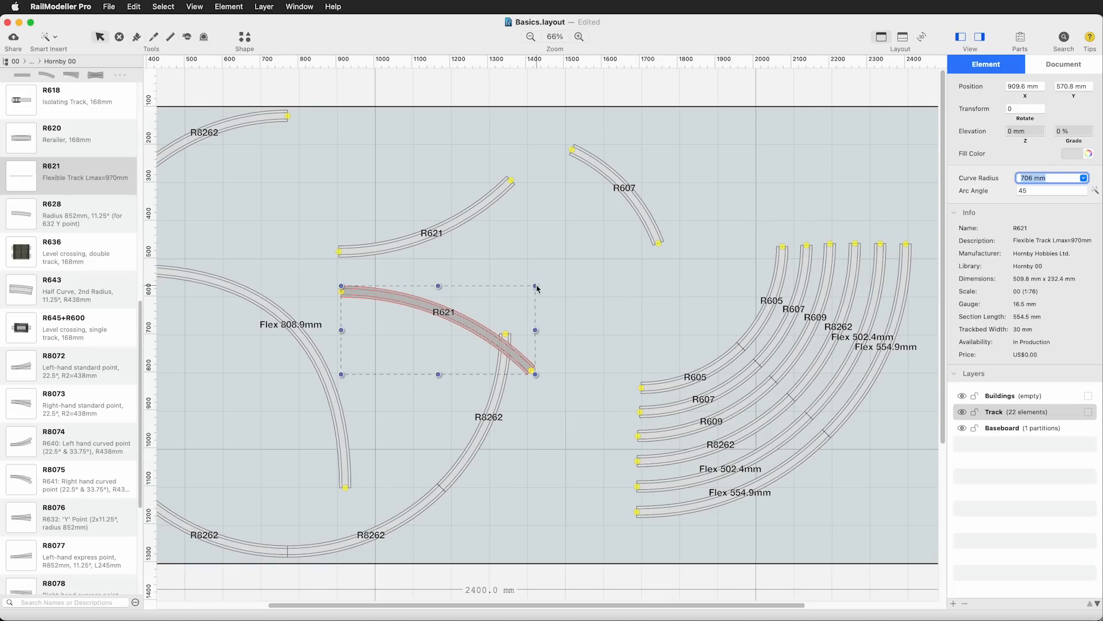
Rotate the 706 mm R621 curve to 135° and move it to the free area between the circle and the parallel curves
drag(538, 288, 396, 406)
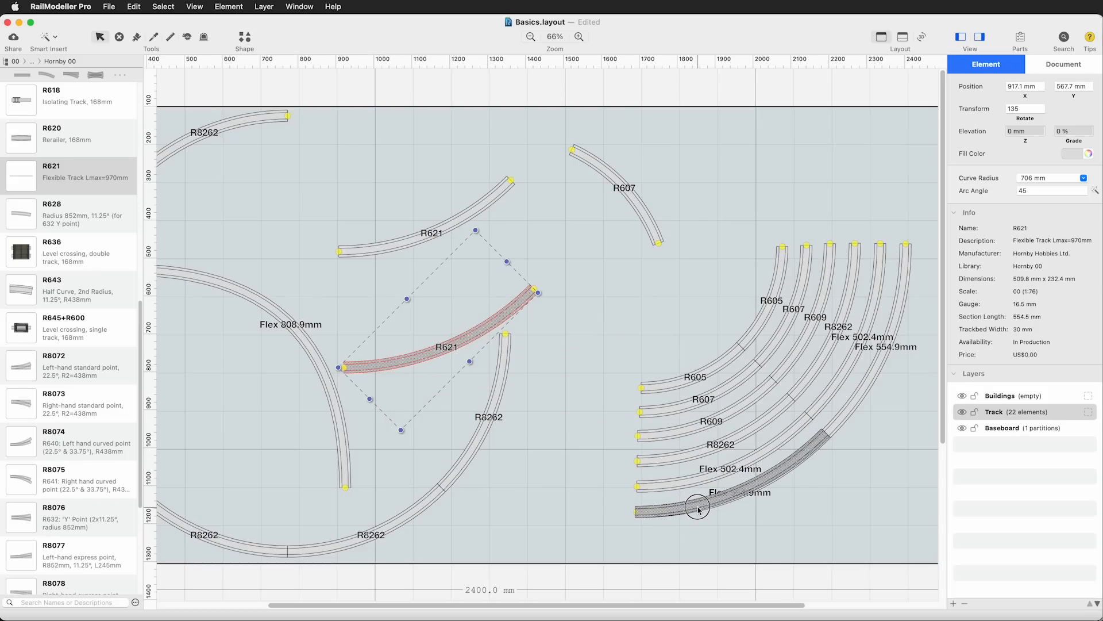
drag(699, 510, 476, 538)
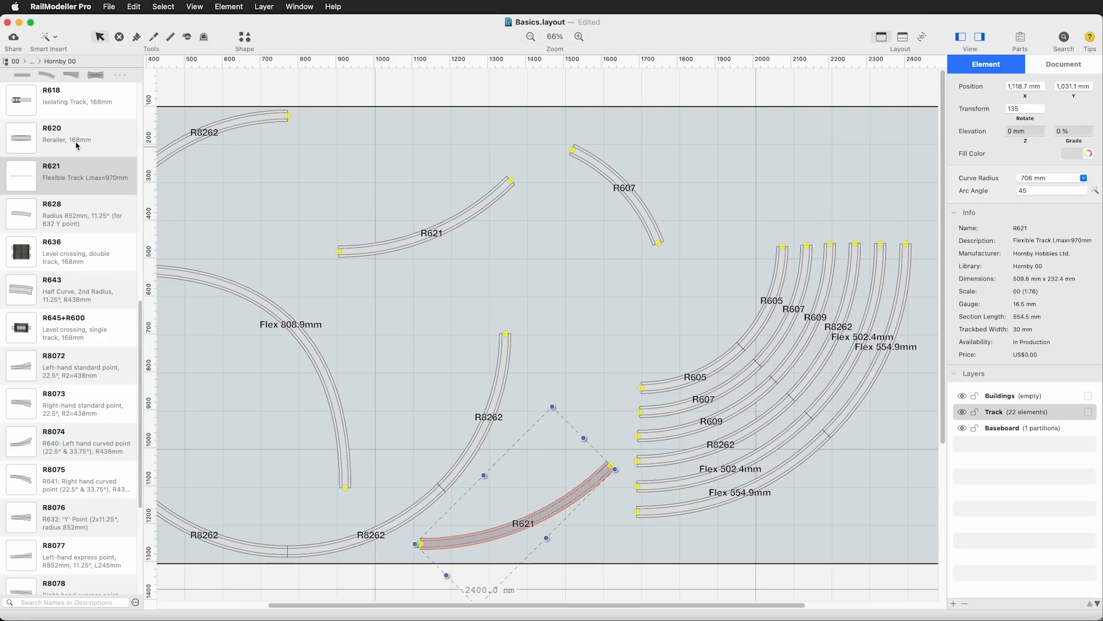
Add one more R621 flexible track from the library, bend it to a curved form and set its curve radius to 773 mm
drag(24, 178, 533, 289)
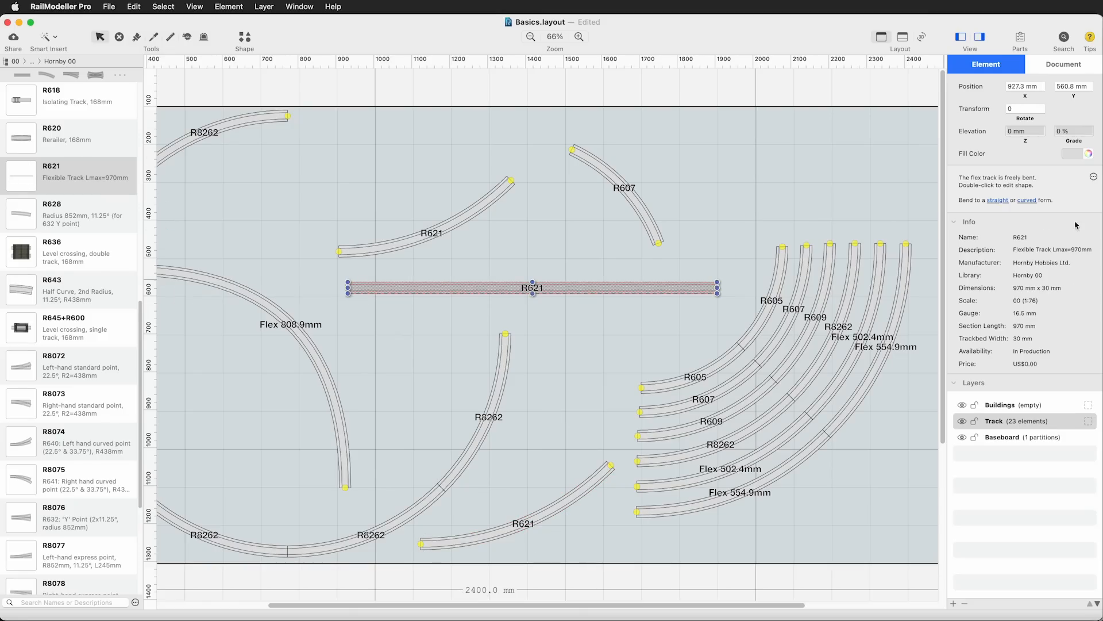
click(1026, 200)
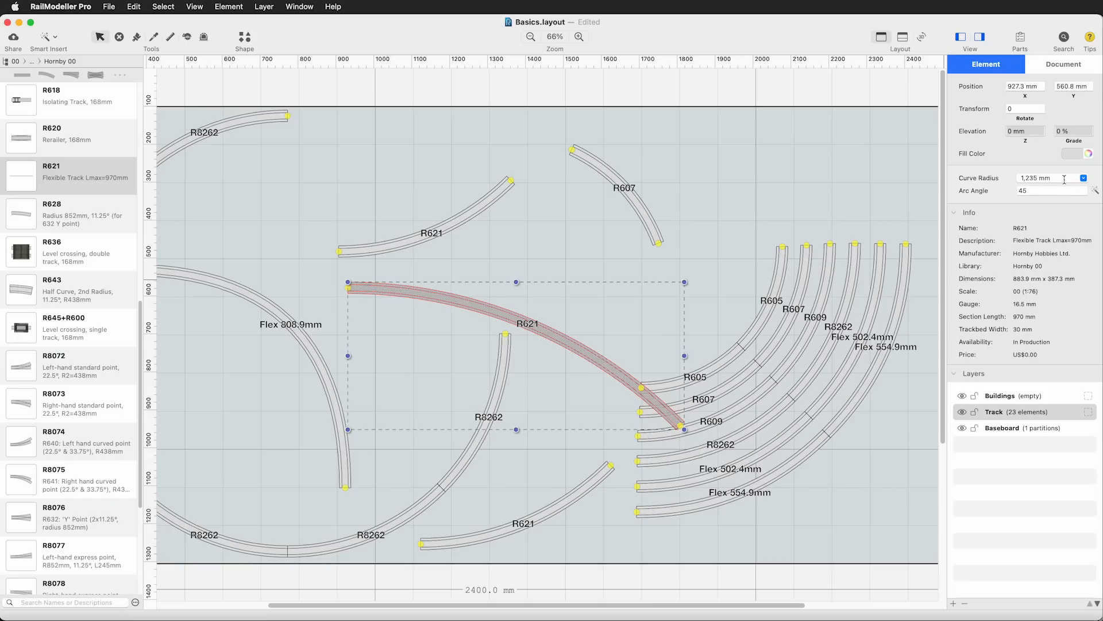
click(1055, 178)
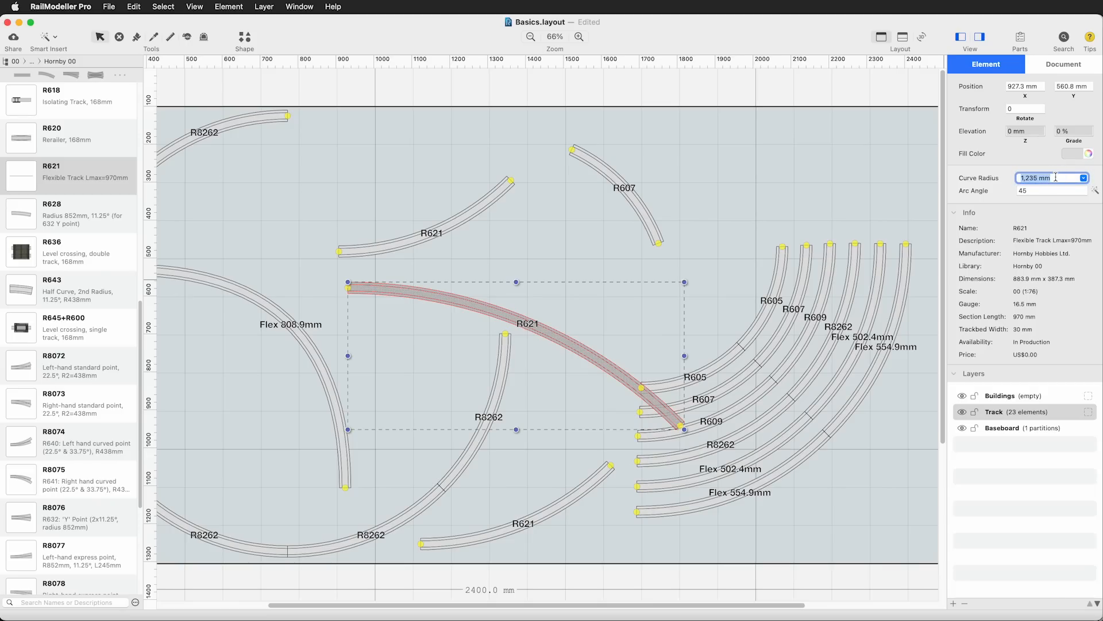
text(773)
key(Return)
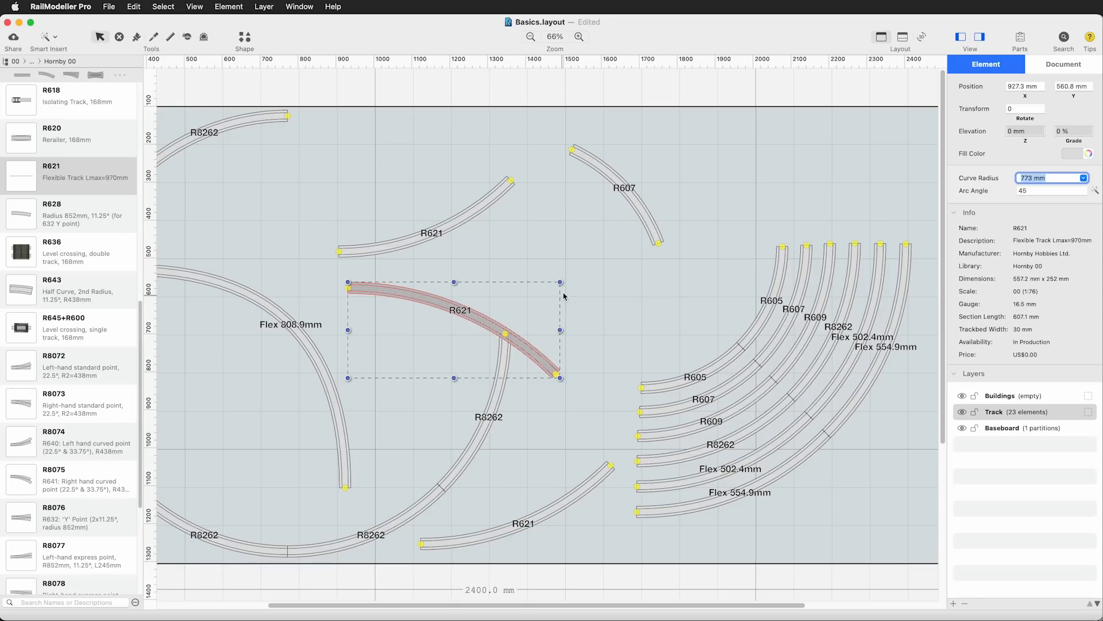
Rotate the 773 mm curve to 135° outside the outermost parallel curve and join a copy to its end to complete the quarter turn
mouse_move(565, 287)
mouse_down()
mouse_move(569, 337)
mouse_move(423, 369)
mouse_move(701, 534)
mouse_up()
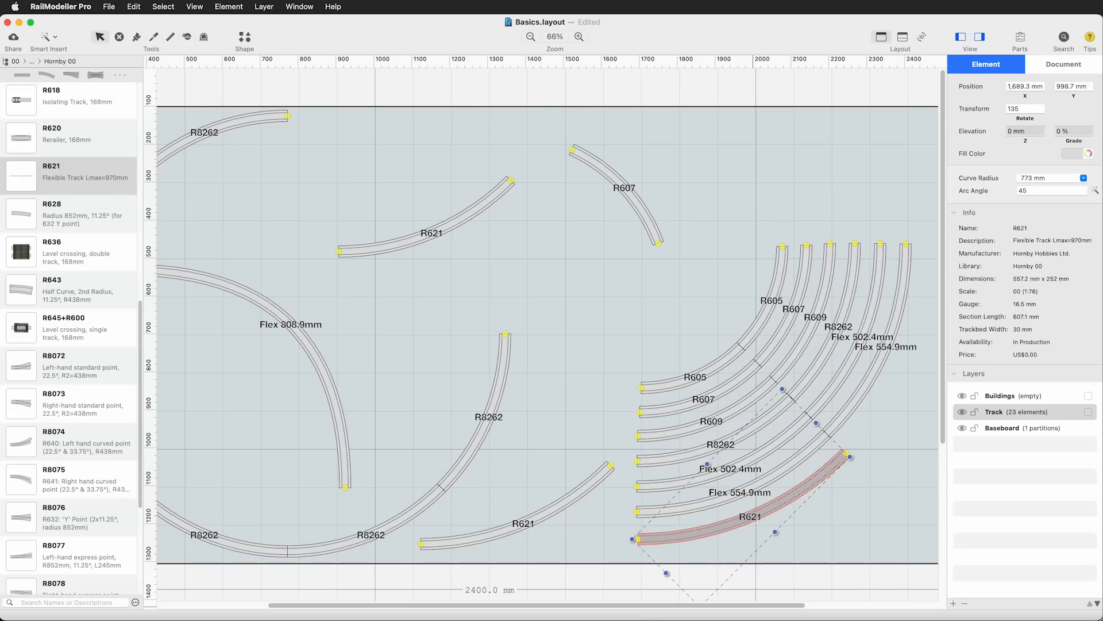
drag(635, 607, 731, 610)
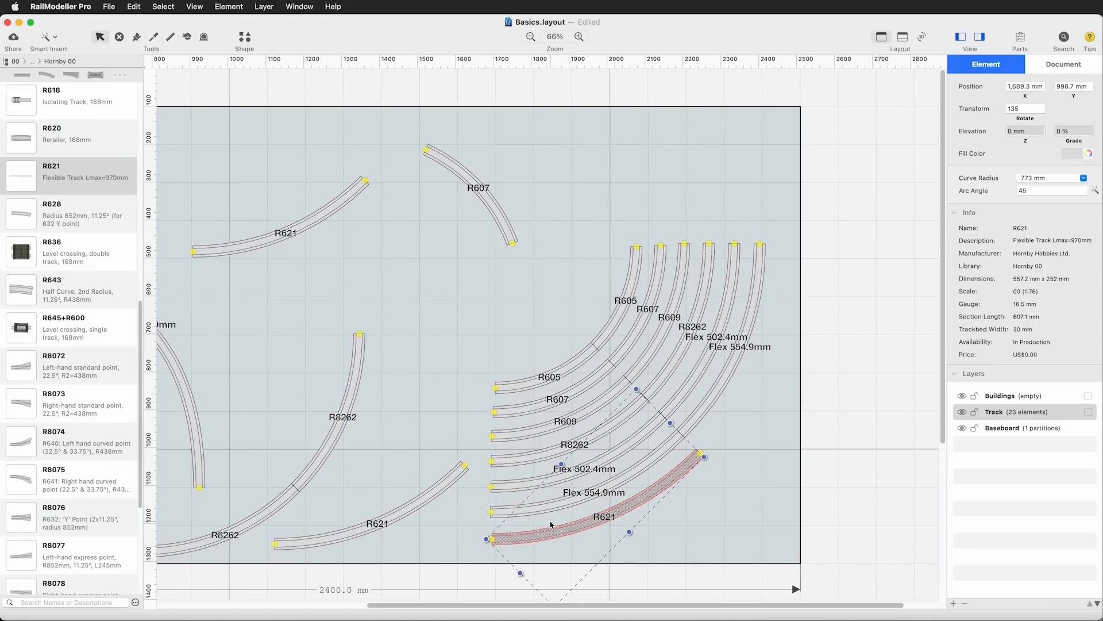
mouse_move(550, 524)
mouse_down()
mouse_move(542, 532)
mouse_move(727, 451)
mouse_move(755, 450)
mouse_move(724, 457)
mouse_up()
click(743, 519)
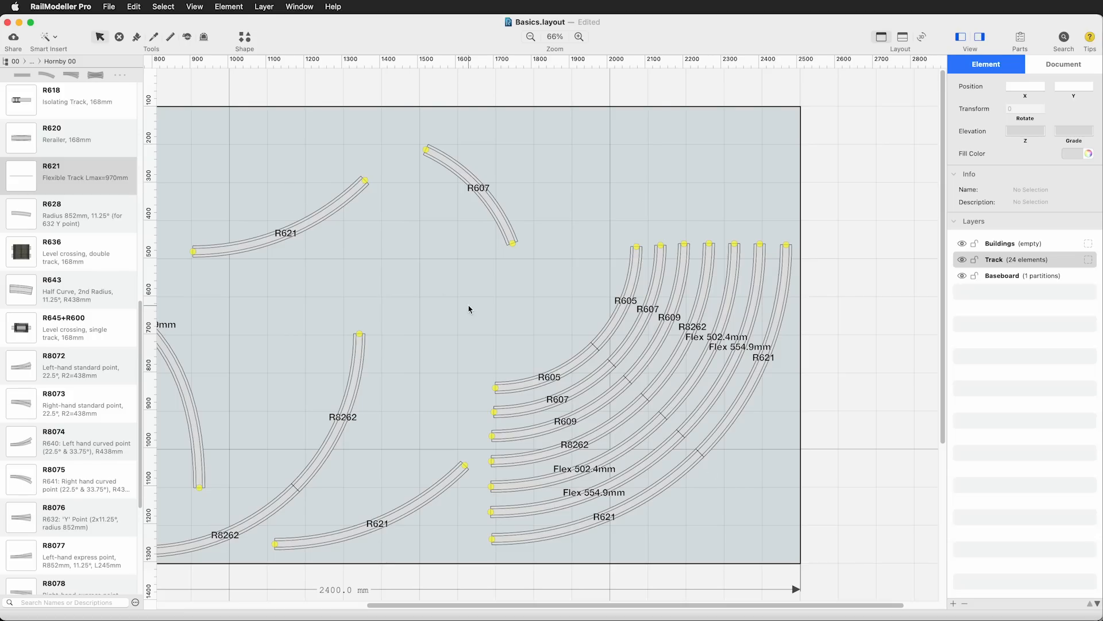
click(662, 489)
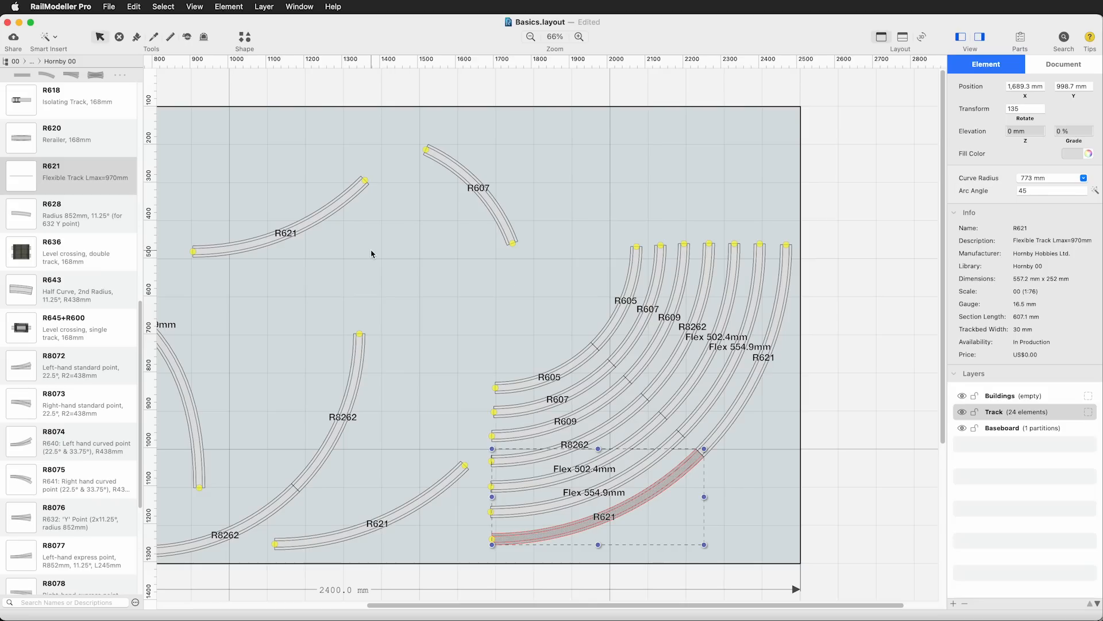
Minimize the Basics layout and review the track geometry PDF and the DMR_Suggested_Operational_Revisions.jpg plan in Preview
click(19, 22)
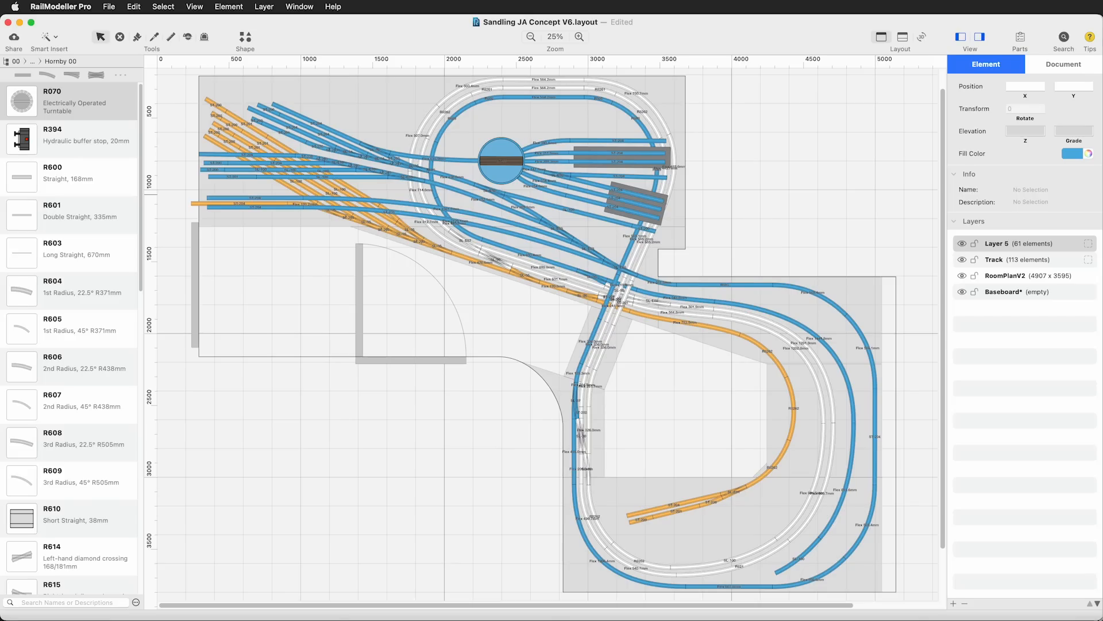
key(super+Tab)
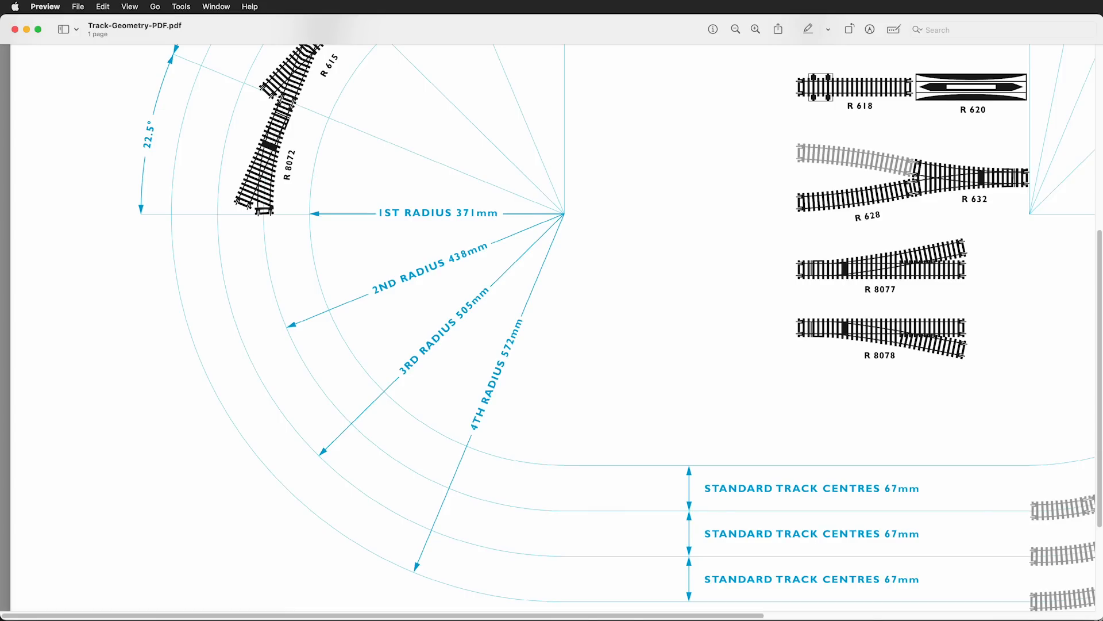
key(super+grave)
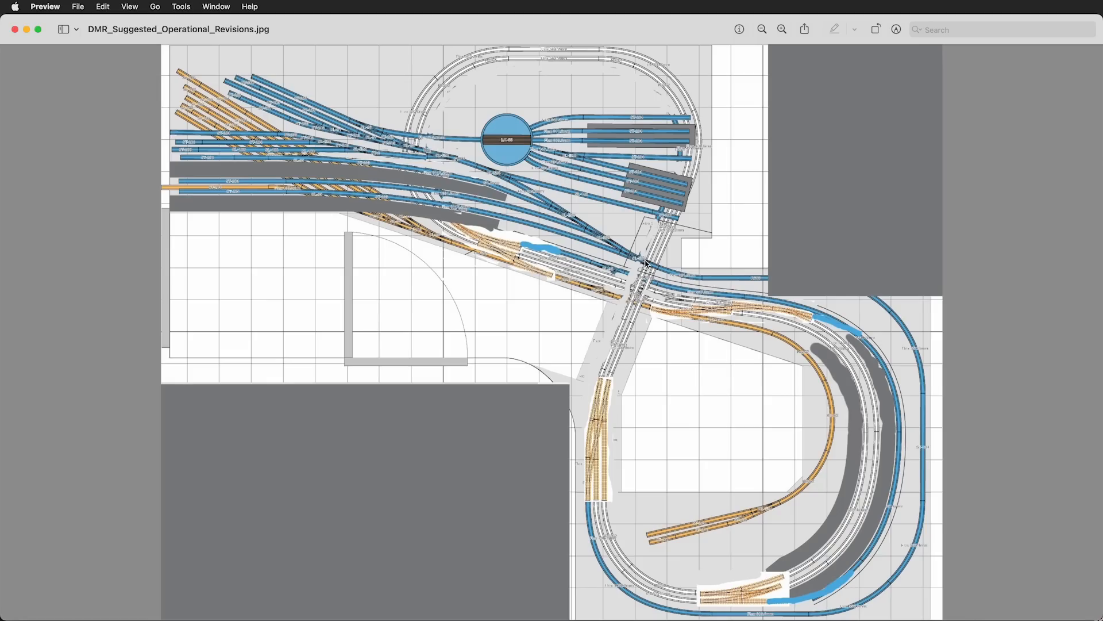
key(super+w)
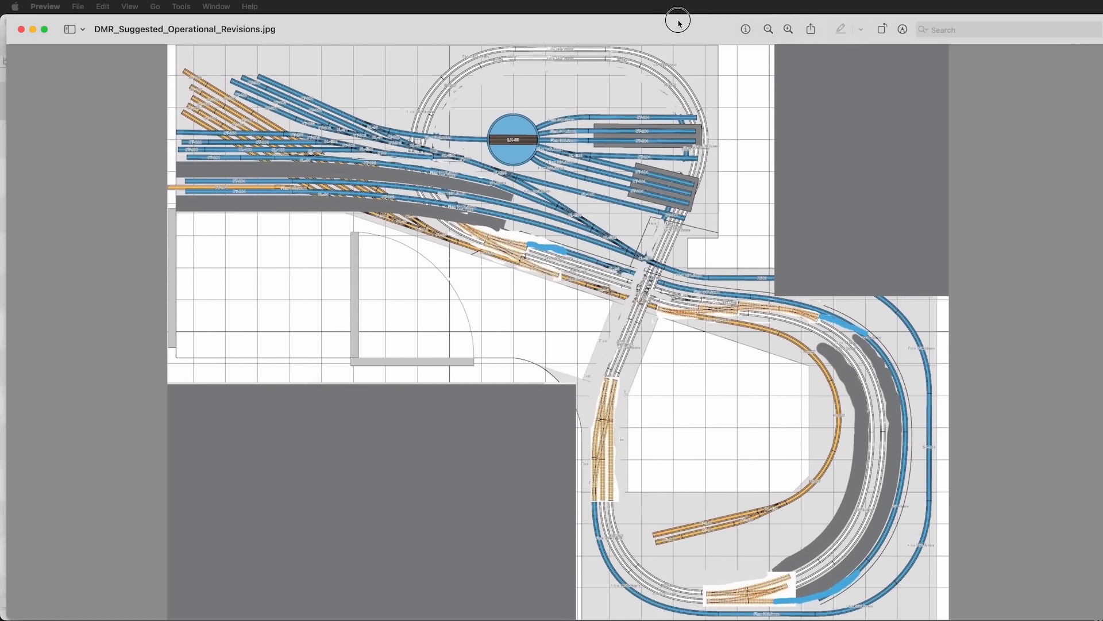
drag(678, 23, 672, 23)
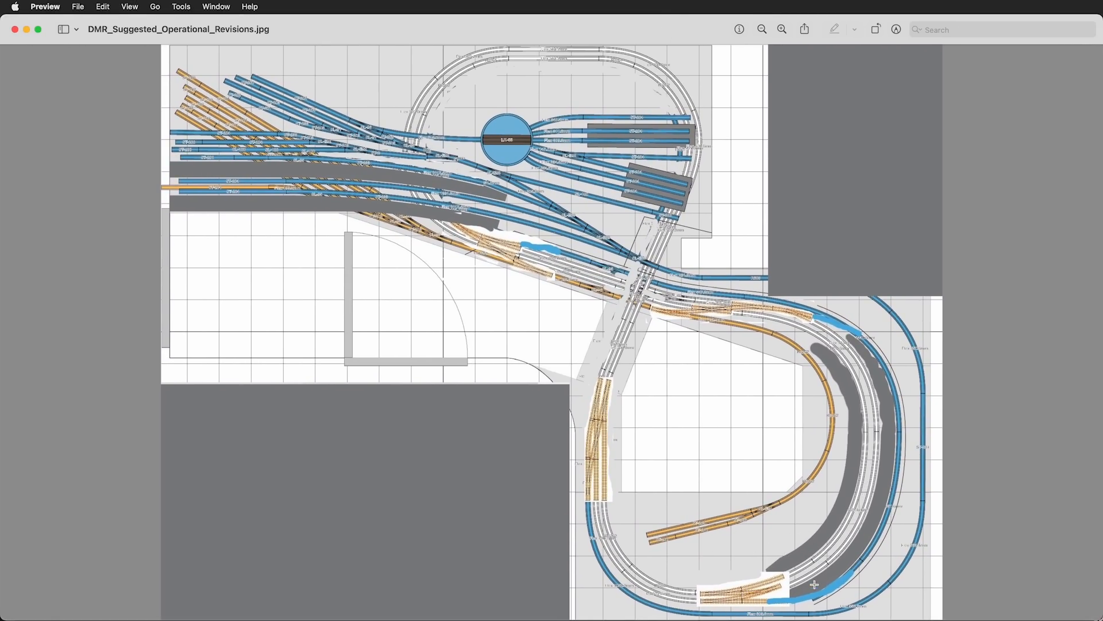
key(super+w)
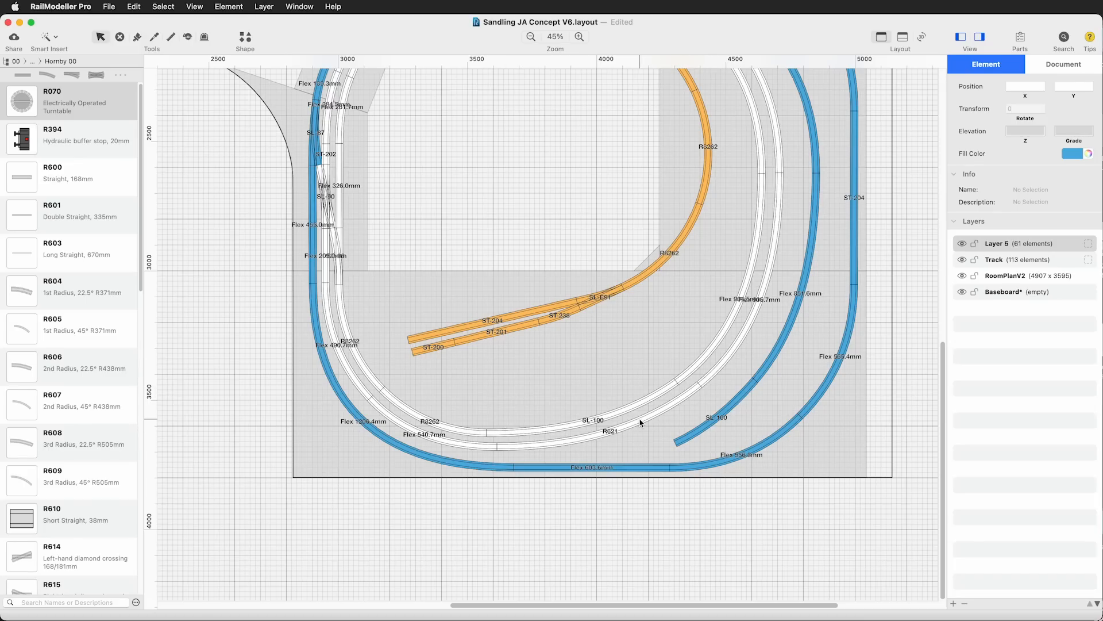
Delete the SL-100 flex track at the open end of the inner blue line near the lower curve
click(696, 430)
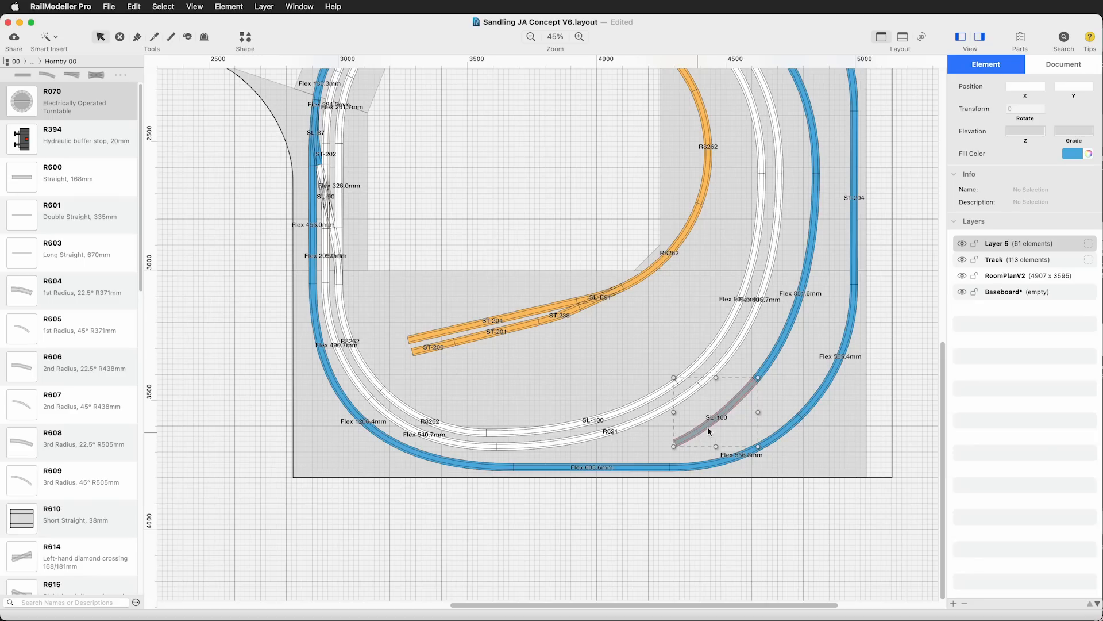
key(BackSpace)
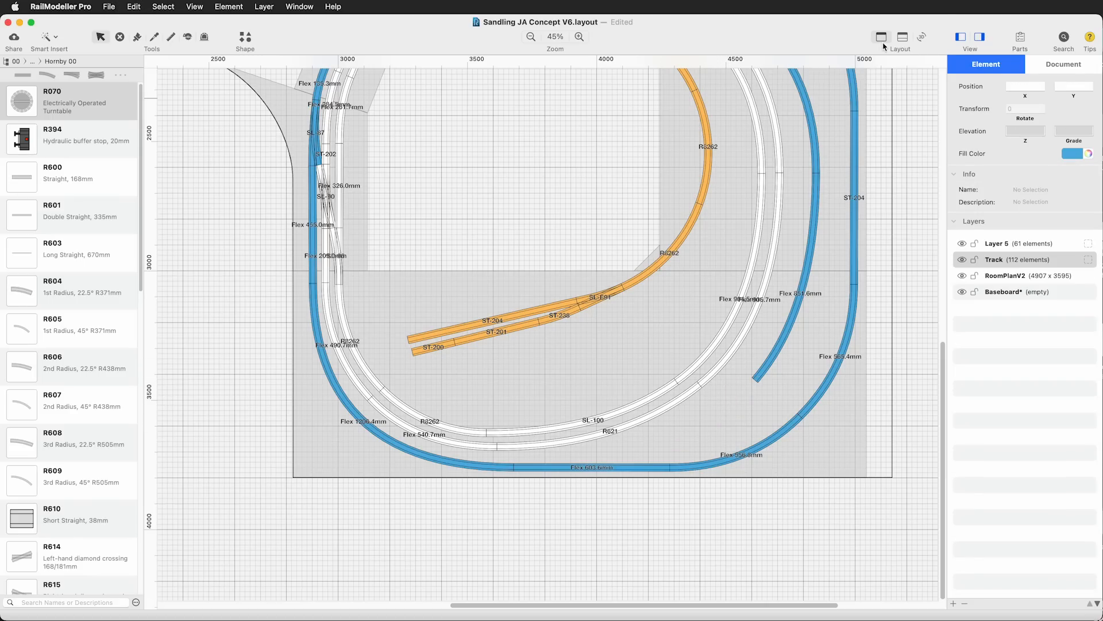
Check the elevation and grade of the open-ended 851.6 mm flex track using the side view, and return to the plan-only view
click(906, 37)
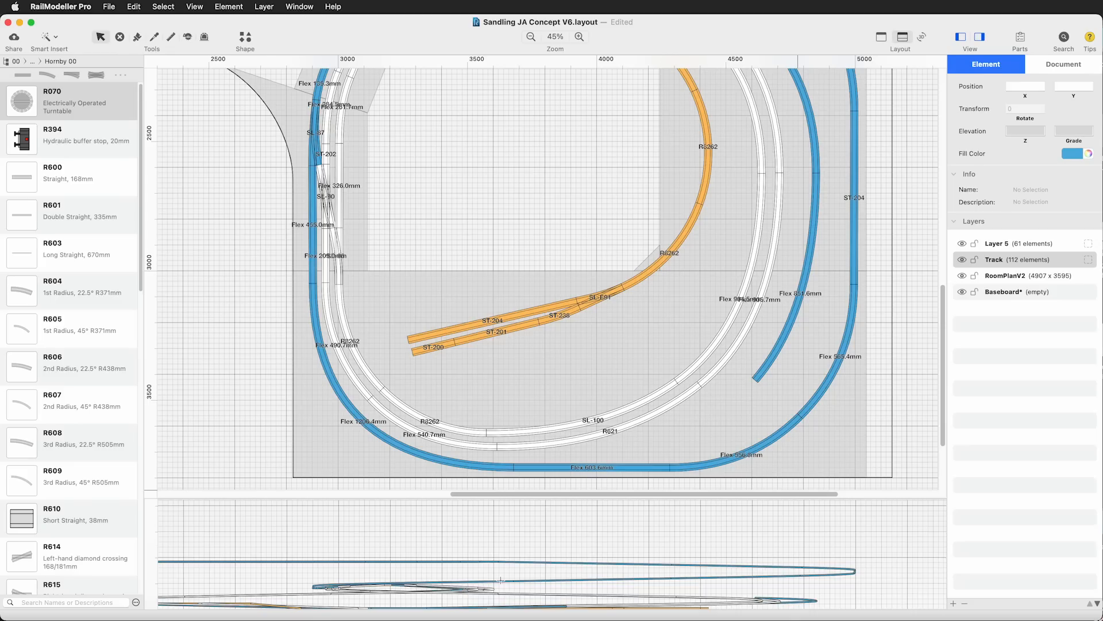
click(758, 376)
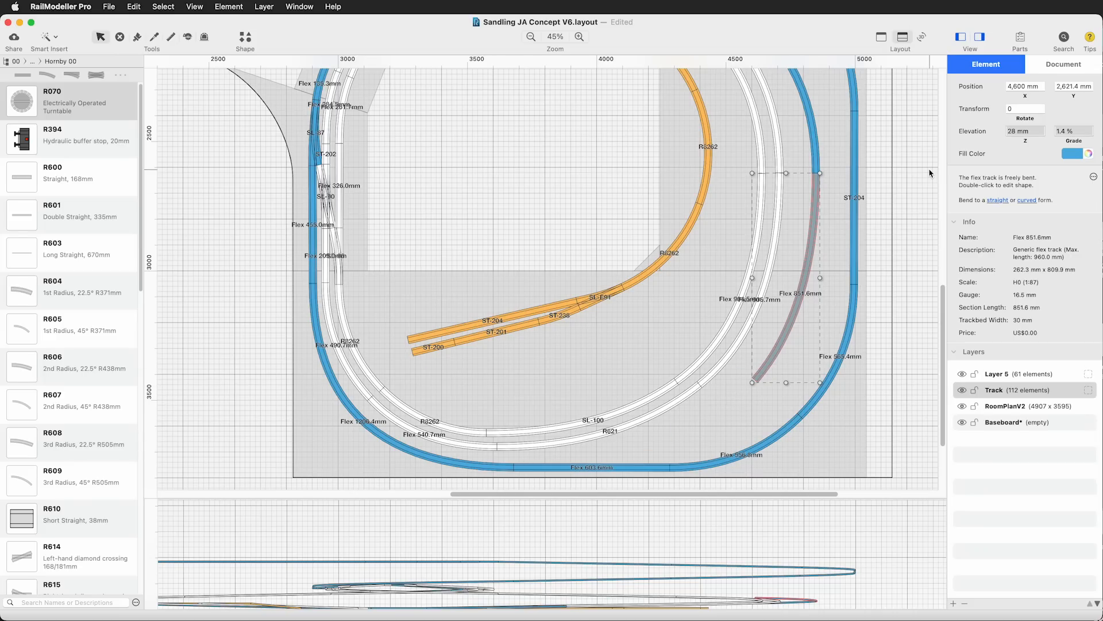
click(881, 36)
click(744, 532)
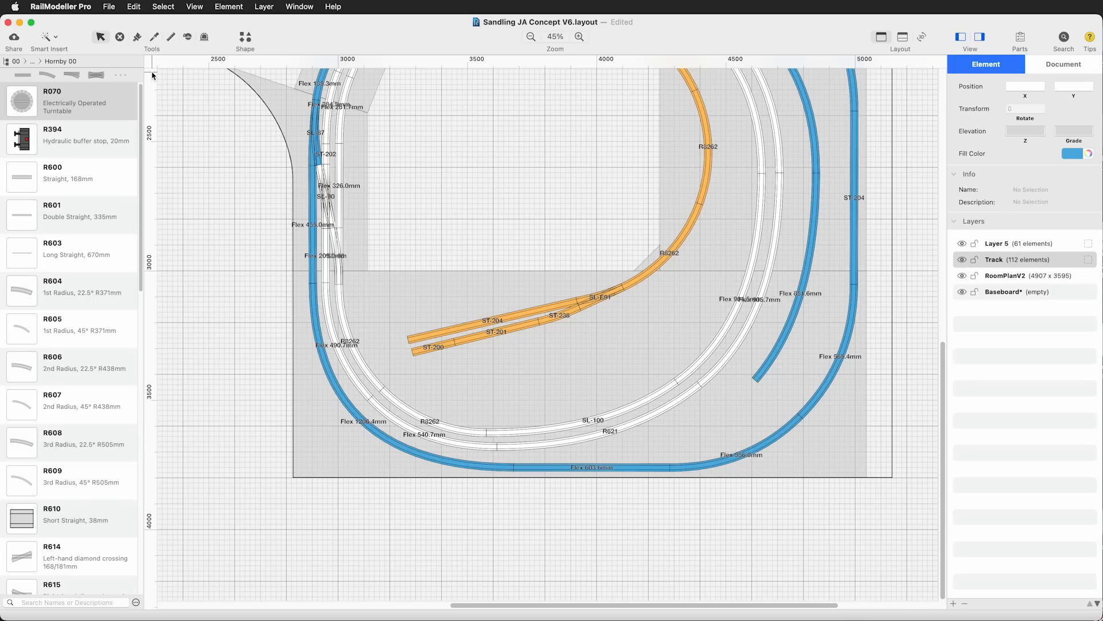
Switch the track library to Peco H0 Streamline (Code 100)
click(16, 62)
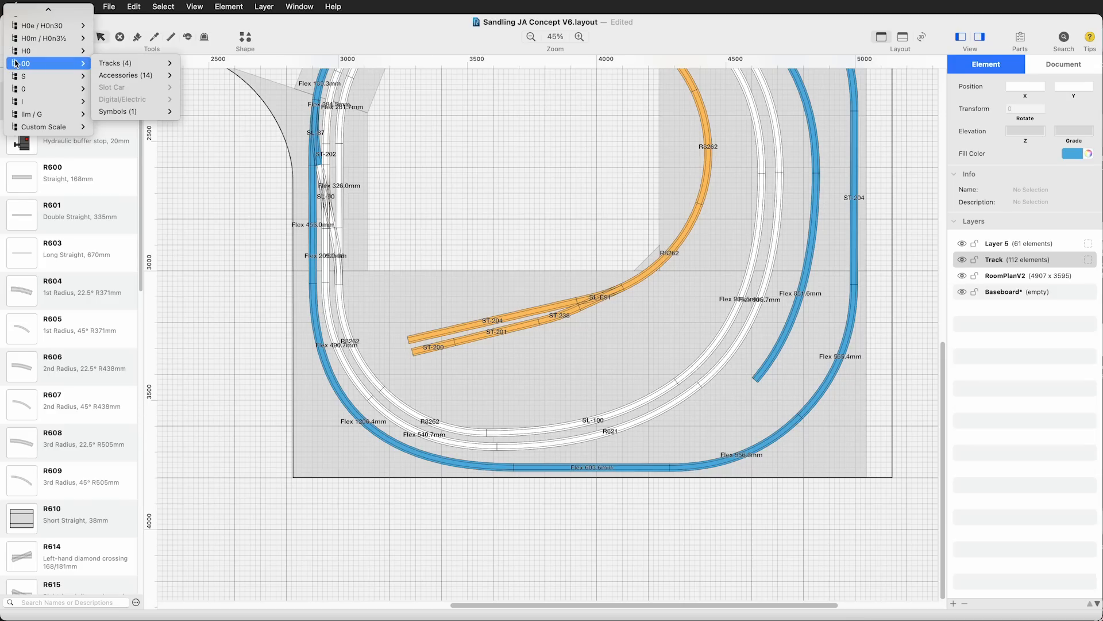
mouse_move(42, 52)
mouse_move(129, 50)
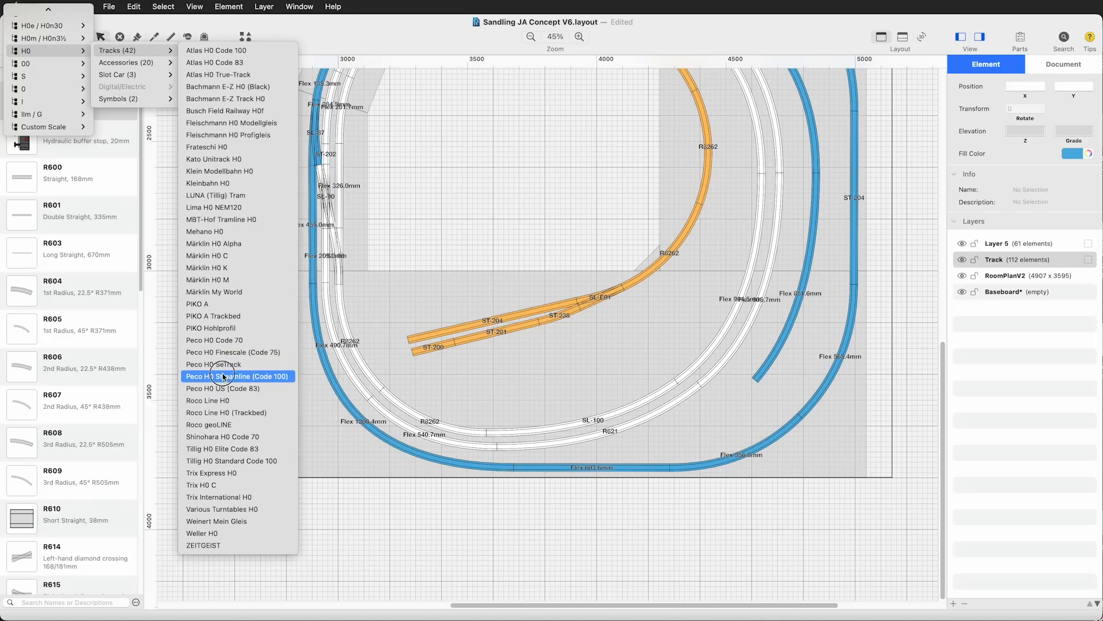
click(224, 376)
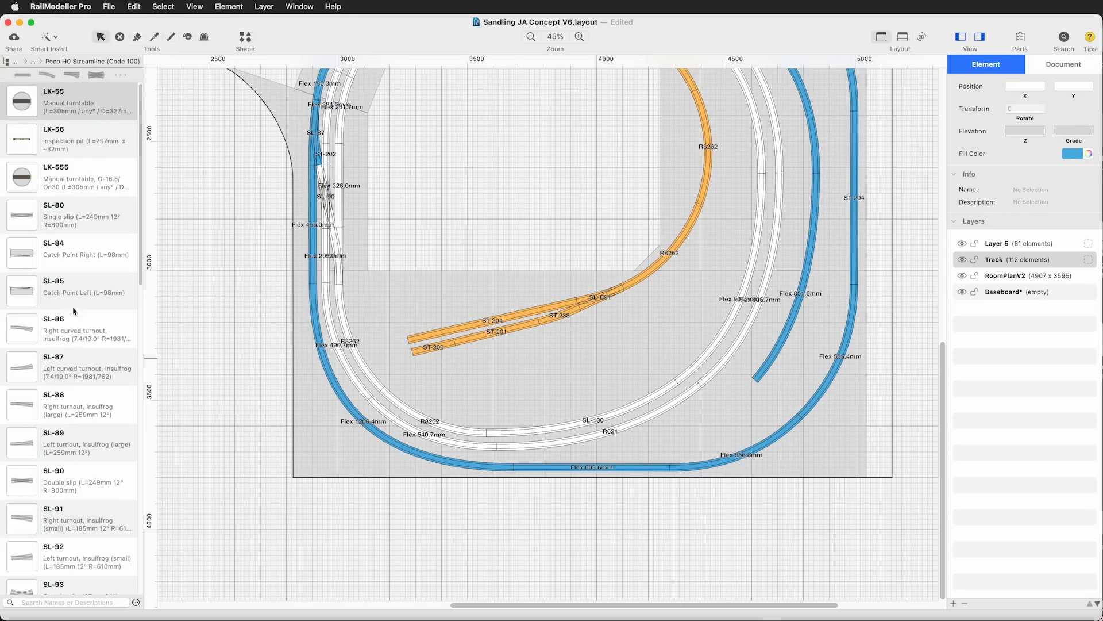
Place an SL-89 large left turnout over the outer white track along the lower edge of the loop
scroll(103, 457, down, 1)
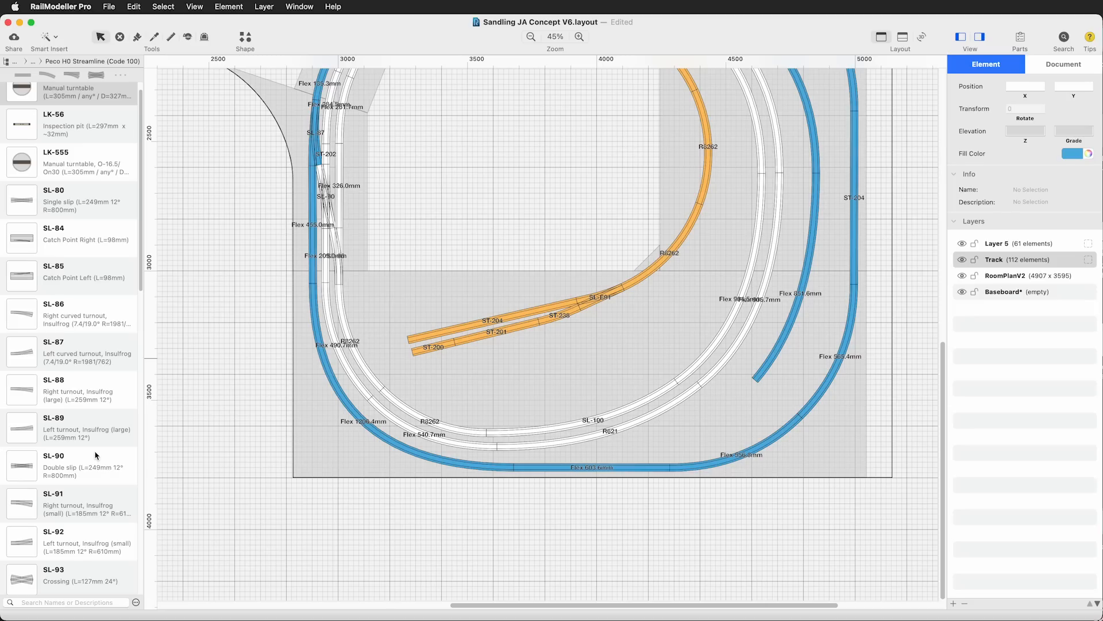
drag(25, 431, 560, 447)
click(569, 537)
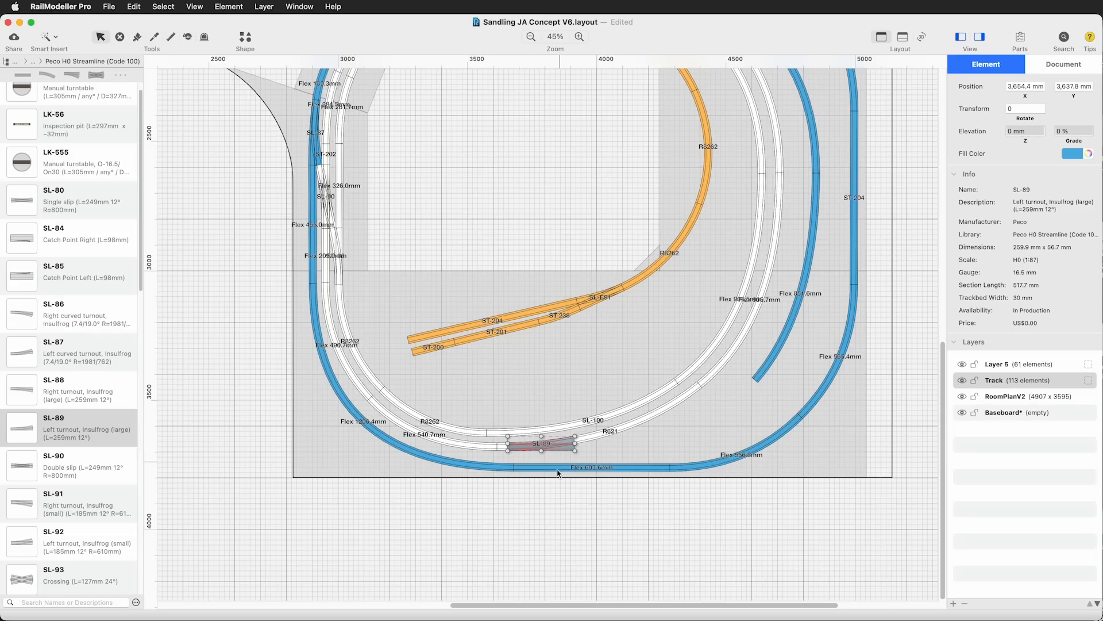
Place an SL-88 large right turnout in the empty space below the baseboard and rotate it to 168°
drag(33, 392, 595, 529)
drag(629, 517, 551, 556)
mouse_move(596, 527)
mouse_down()
mouse_move(592, 436)
mouse_move(608, 541)
mouse_up()
click(690, 556)
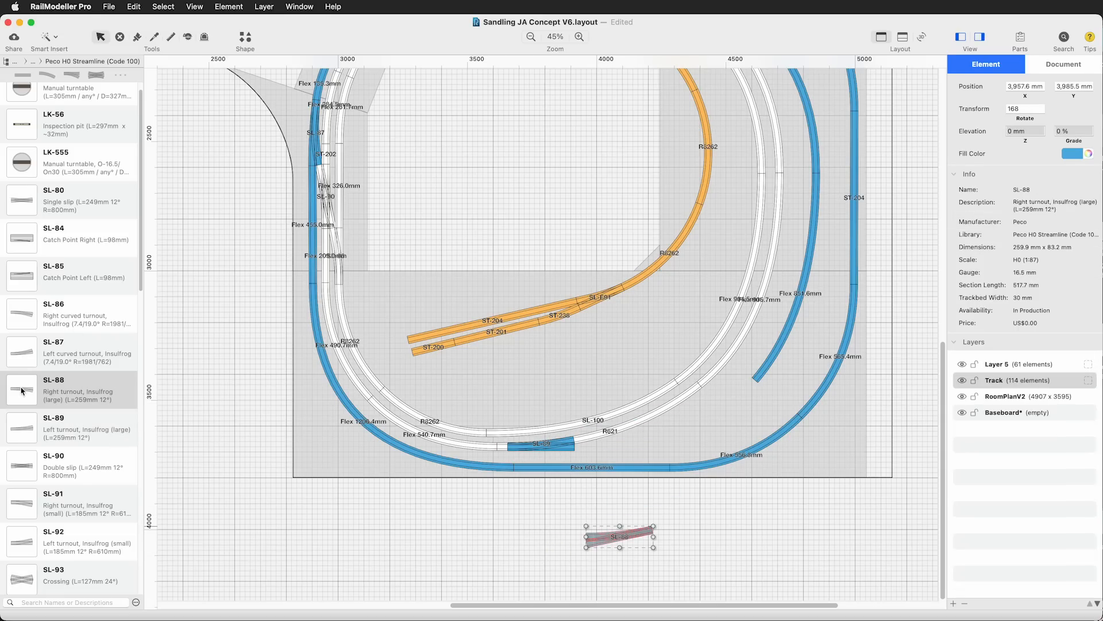
Rotate a new SL-86 curved turnout to join the SL-89's diverging end, and copy the SL-89 onto the inner white track
drag(25, 316, 454, 532)
drag(487, 524, 397, 576)
drag(451, 536, 584, 437)
alt+drag(543, 448, 552, 432)
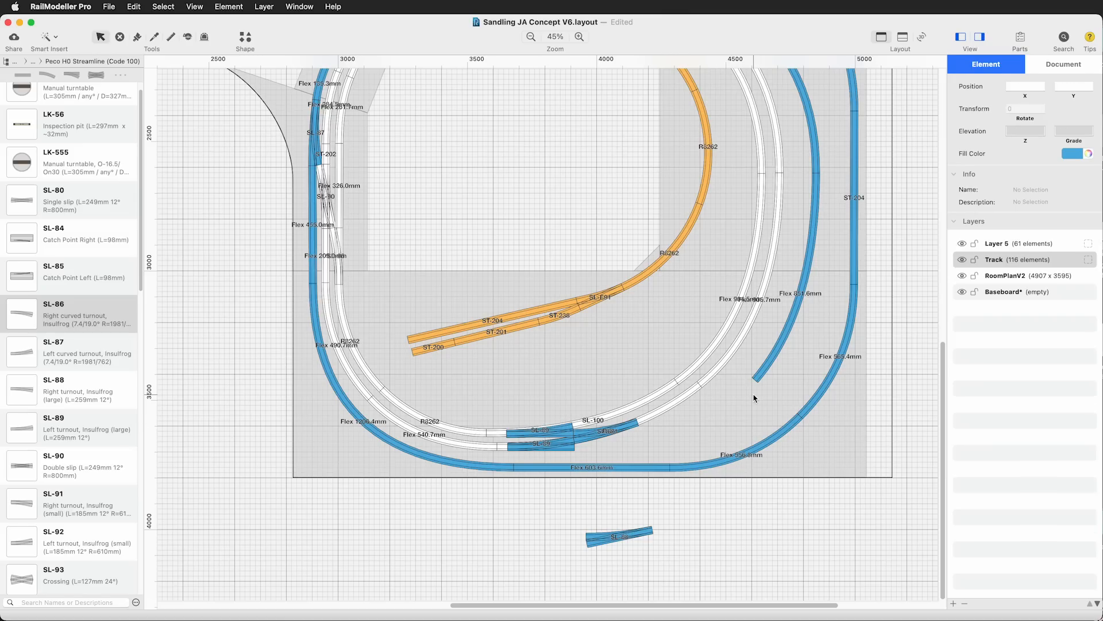
Select the SL-86 and both SL-89 turnouts, rotate the group slightly and nudge it up and right over the white tracks
click(617, 433)
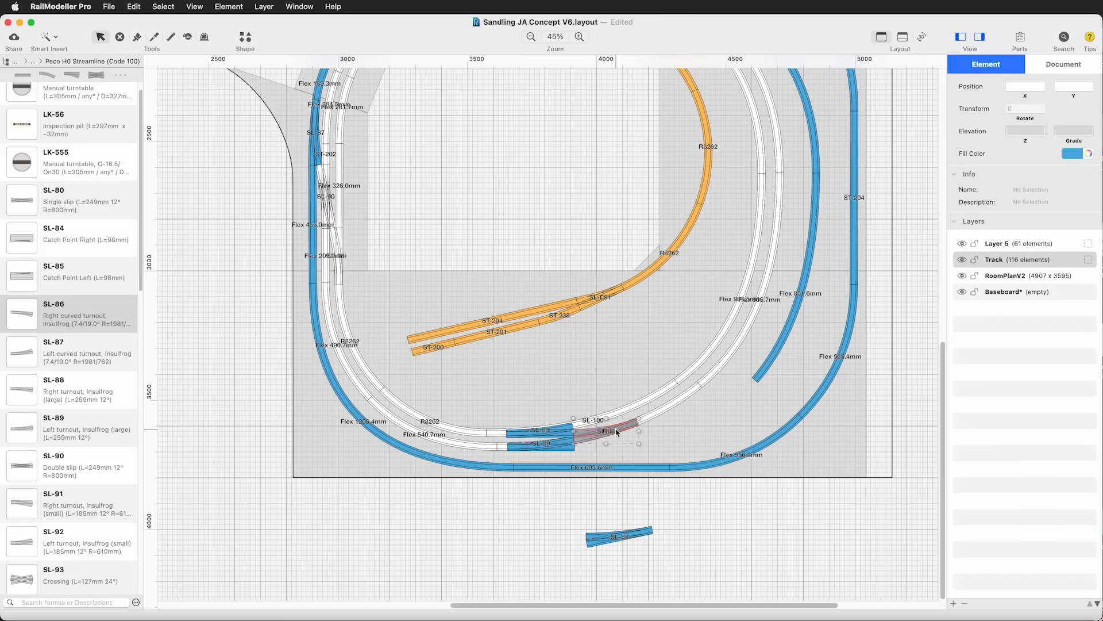
shift+click(550, 447)
shift+click(554, 432)
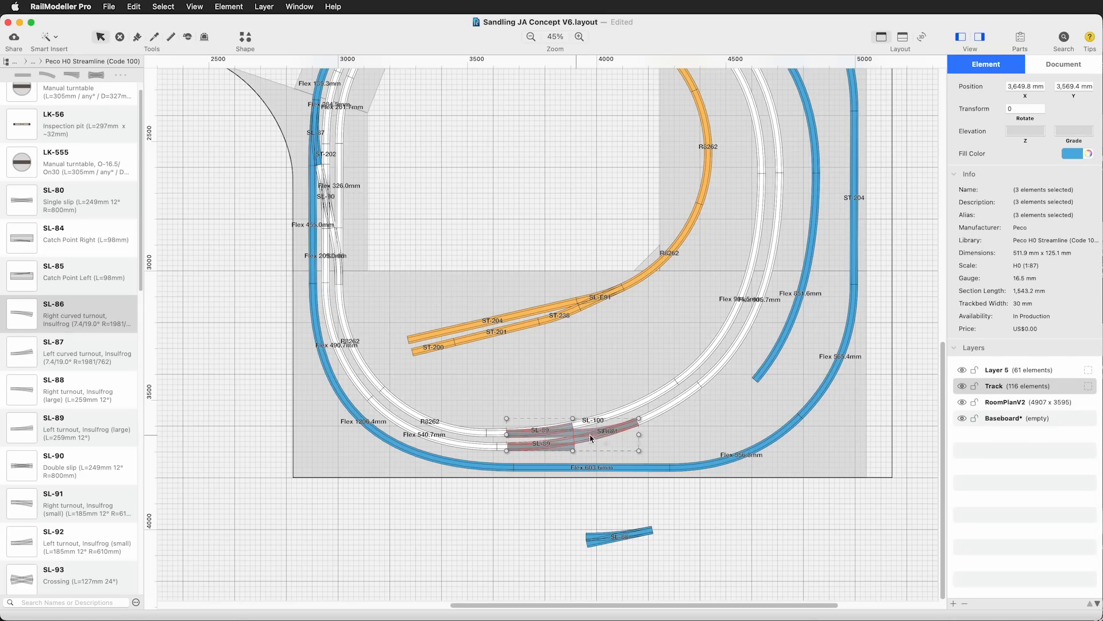
drag(641, 421, 642, 420)
key(Up)
key(Up)
key(Right)
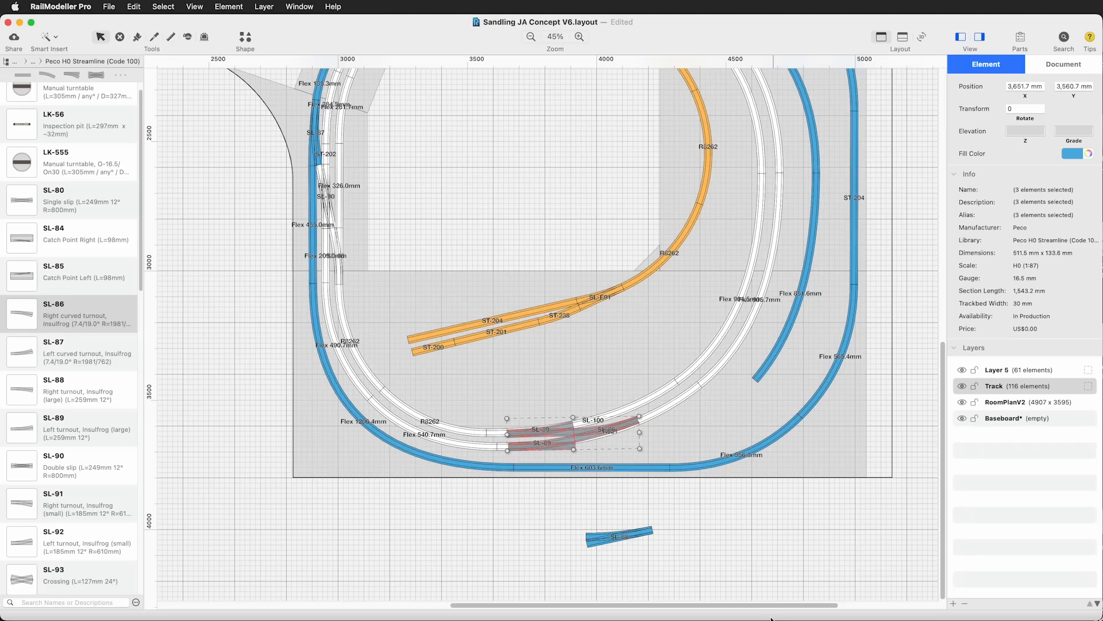
Nudge the selected SL-86 and SL-89 group a final step to the right and up, and deselect it
key(Right)
key(Up)
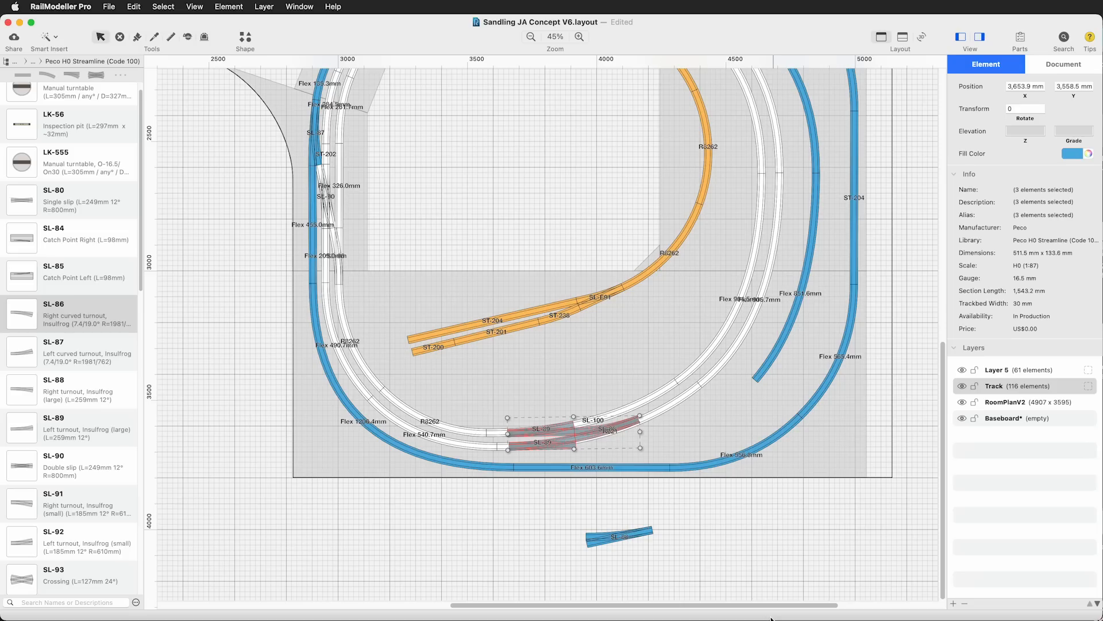
click(514, 419)
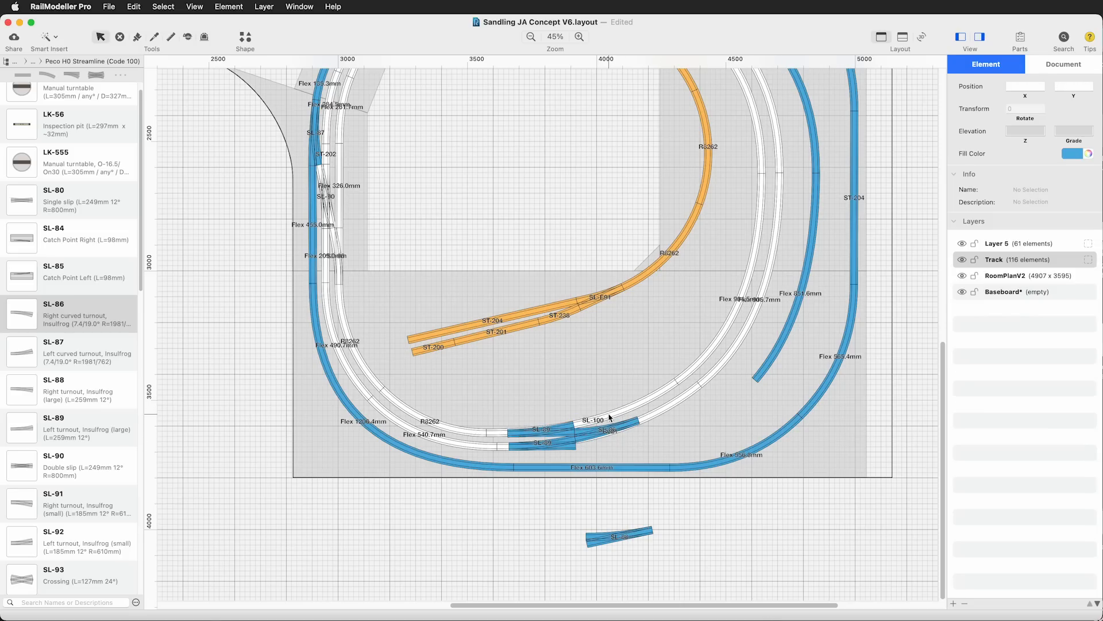
Check the elevations of the inner SL-100 and outer R621 flex tracks beneath the new turnouts
click(627, 418)
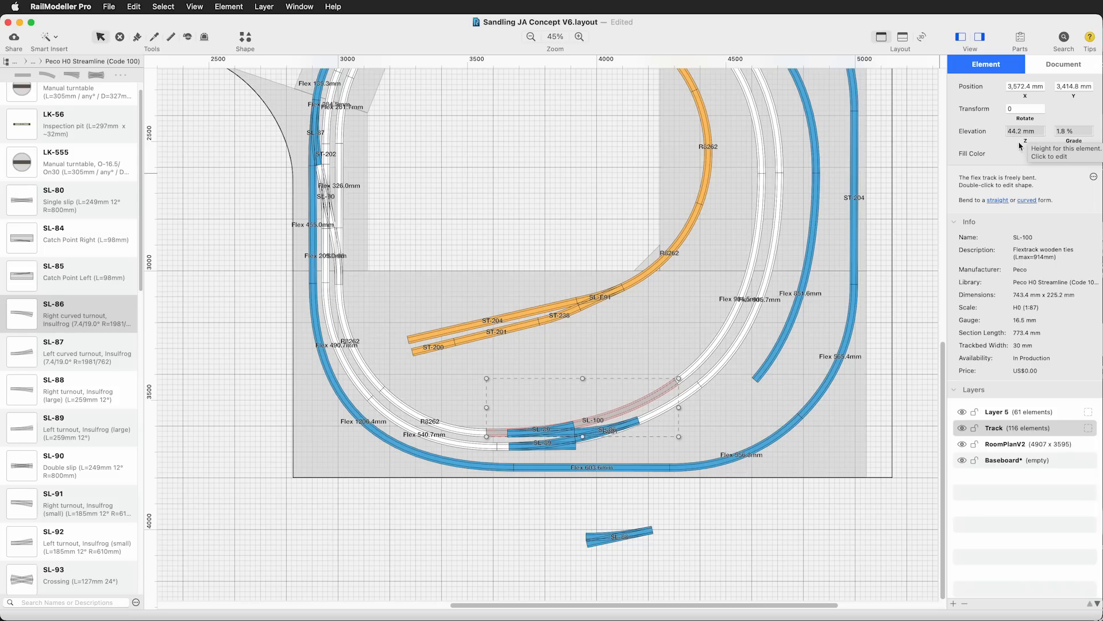
click(654, 415)
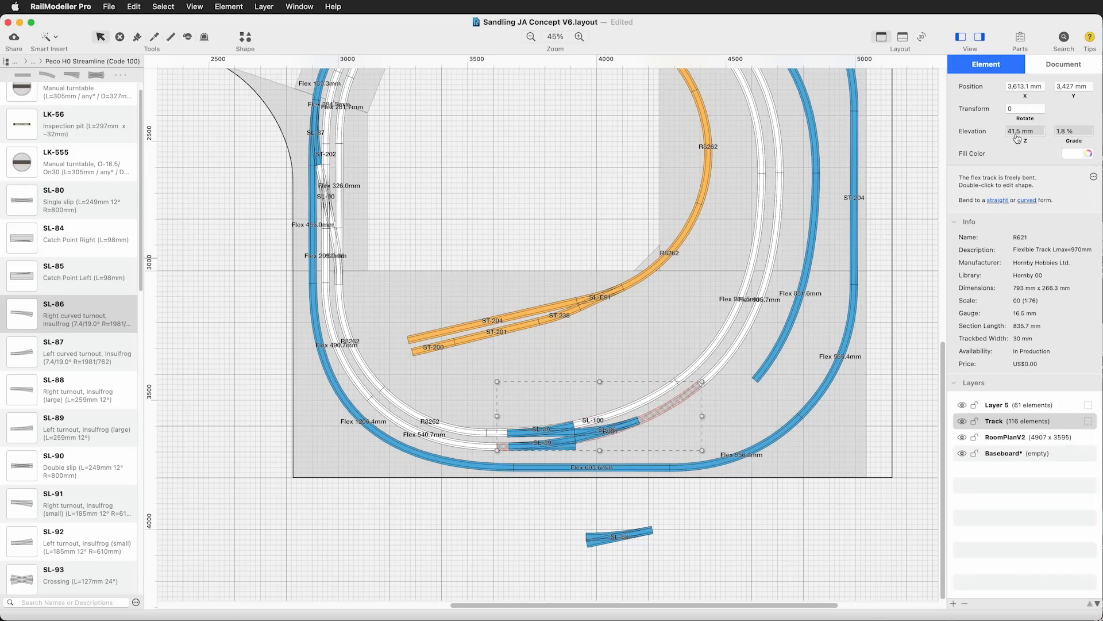
click(477, 549)
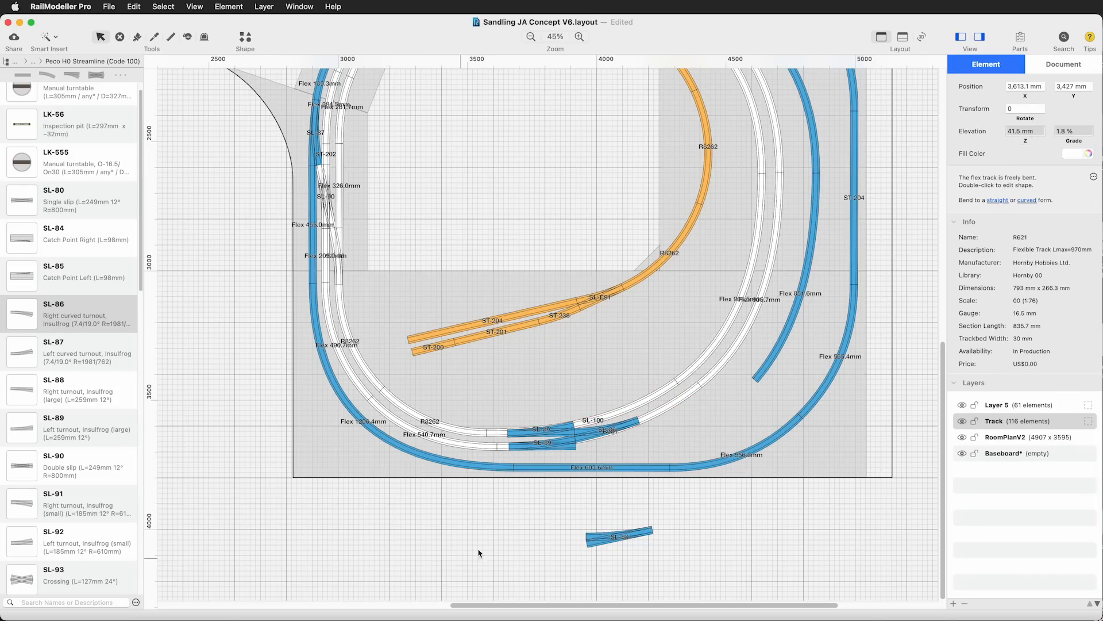
Set the highest elevation of the SL-89 turnout on the inner white track to 42 mm
click(546, 434)
click(547, 435)
click(548, 435)
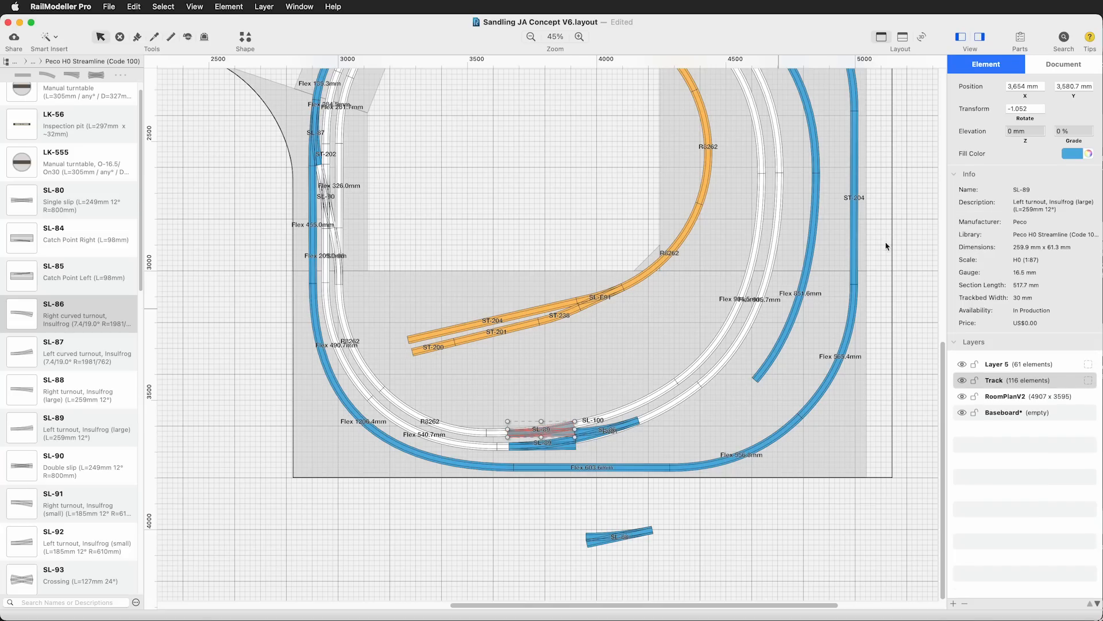
click(1015, 132)
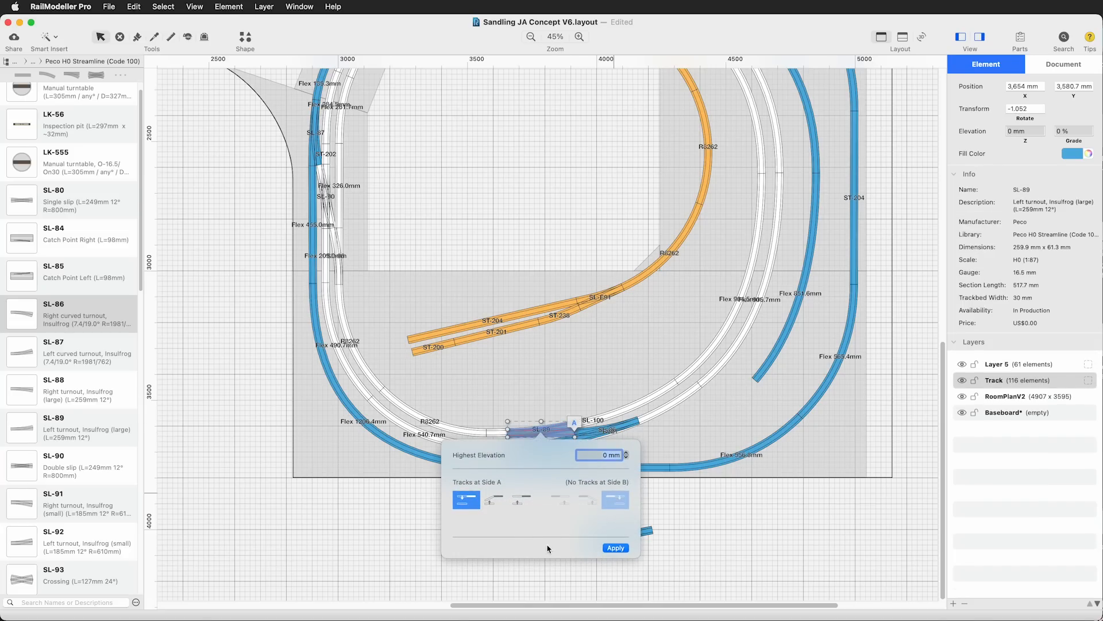
text(42)
key(Return)
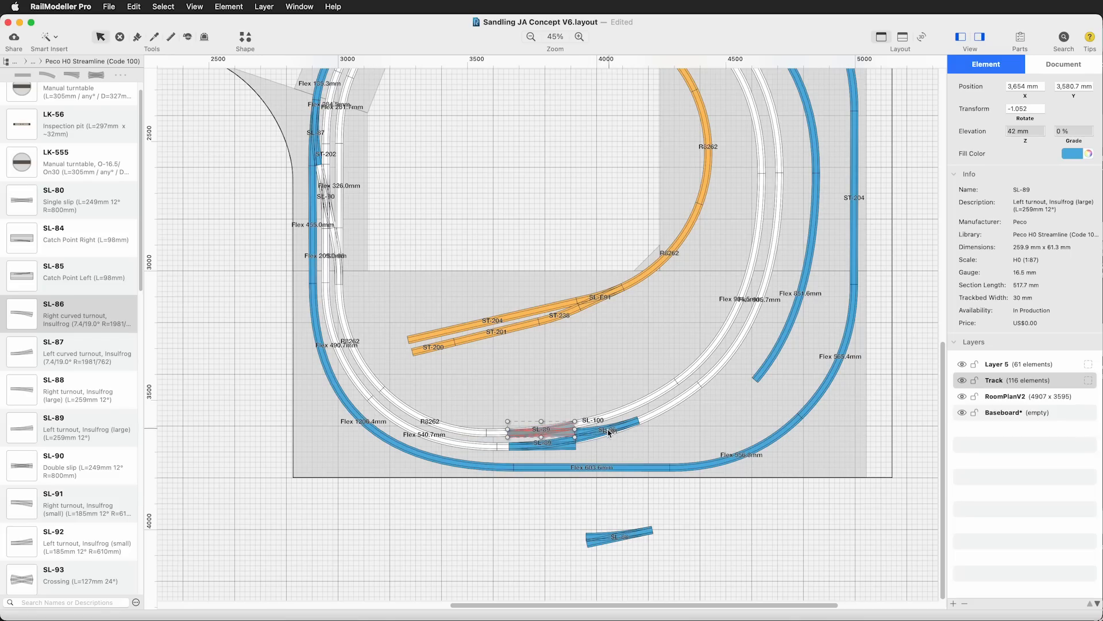
Set the highest elevation of the SL-86 curved turnout to 42 mm
click(604, 437)
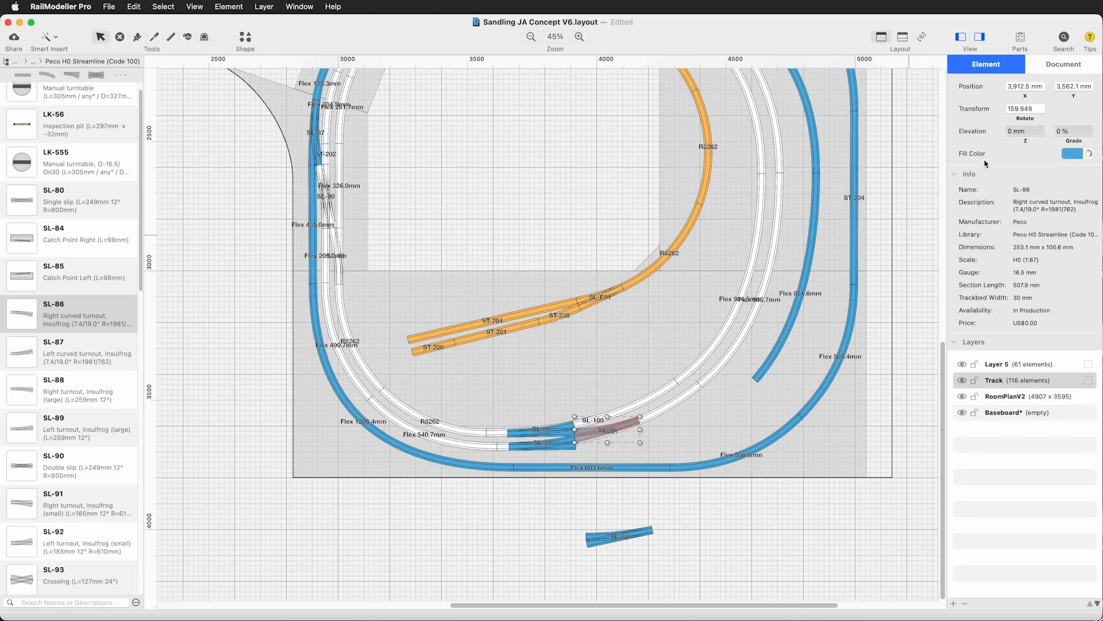
click(1015, 132)
text(42)
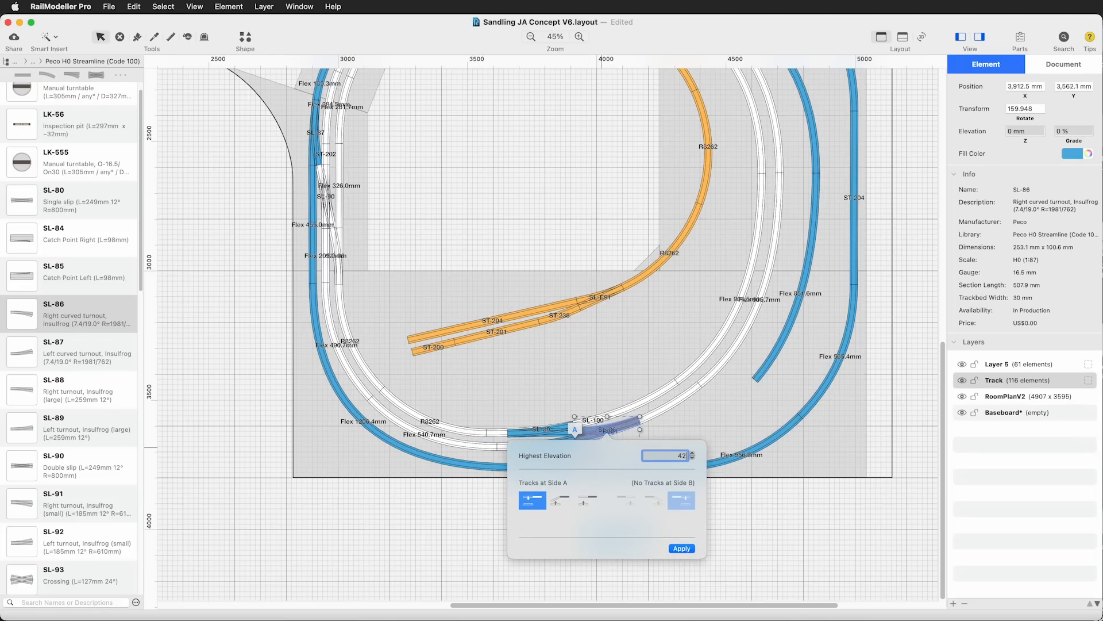
key(Return)
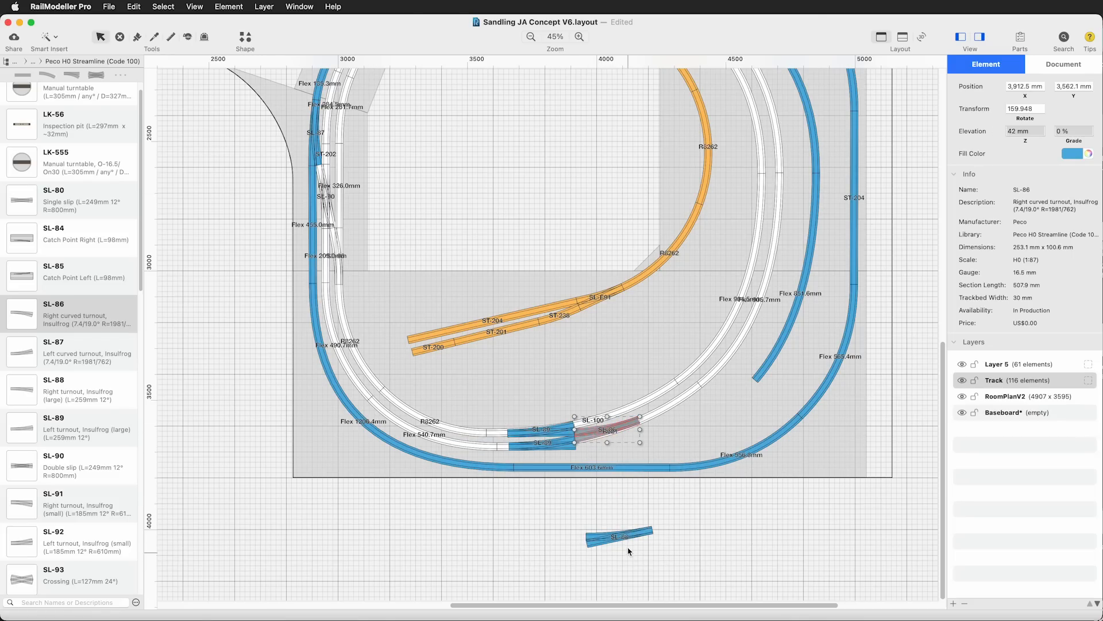
Set the highest elevation of the SL-89 turnout on the outer white track to 42 mm
click(546, 447)
click(1030, 131)
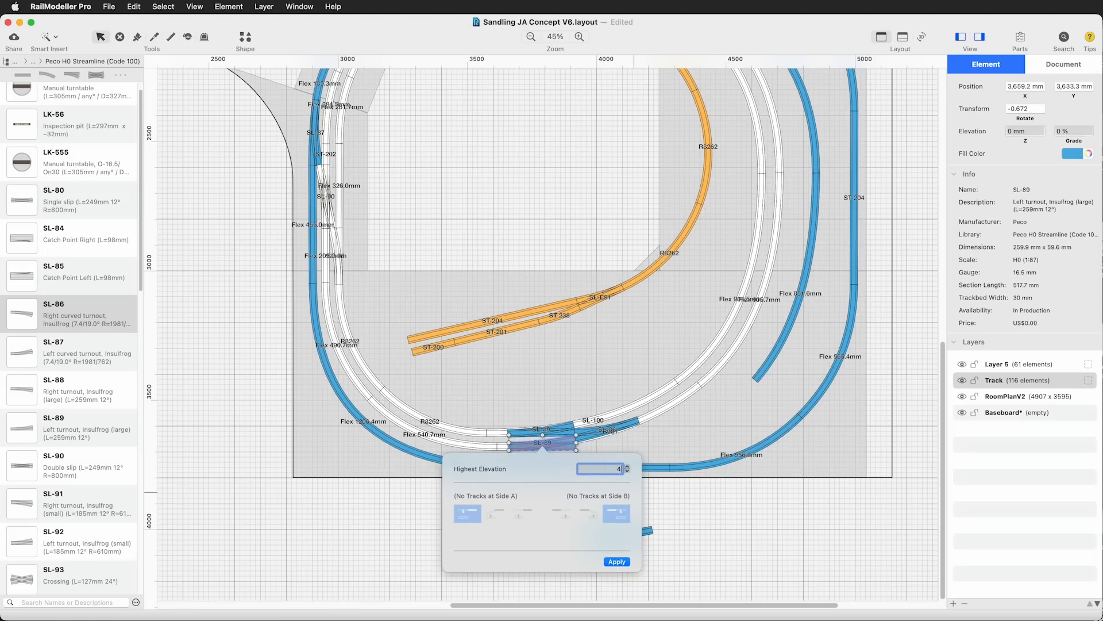
key(Return)
click(446, 540)
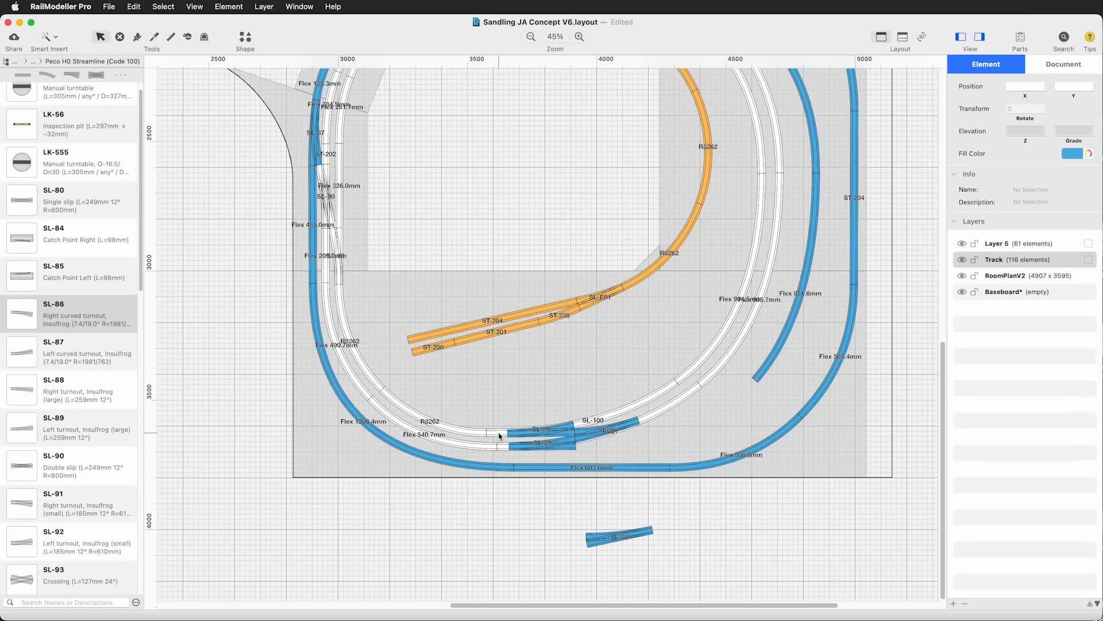
Delete the SL-100 and R621 flex tracks under the turnouts and the 540.7 mm flex piece on the outer white track
click(499, 436)
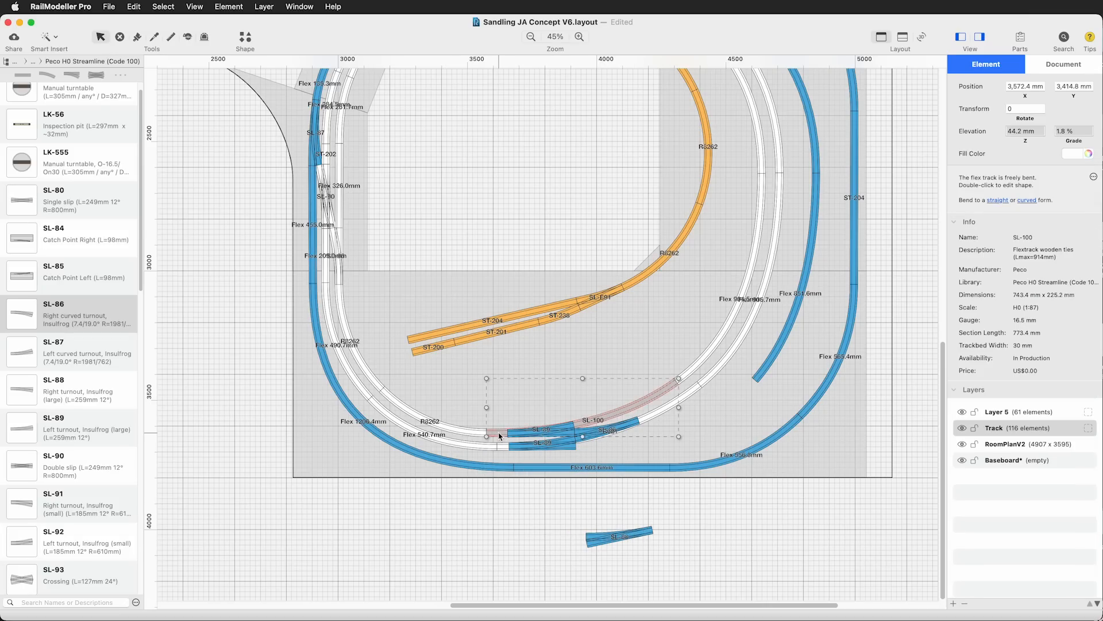
click(474, 449)
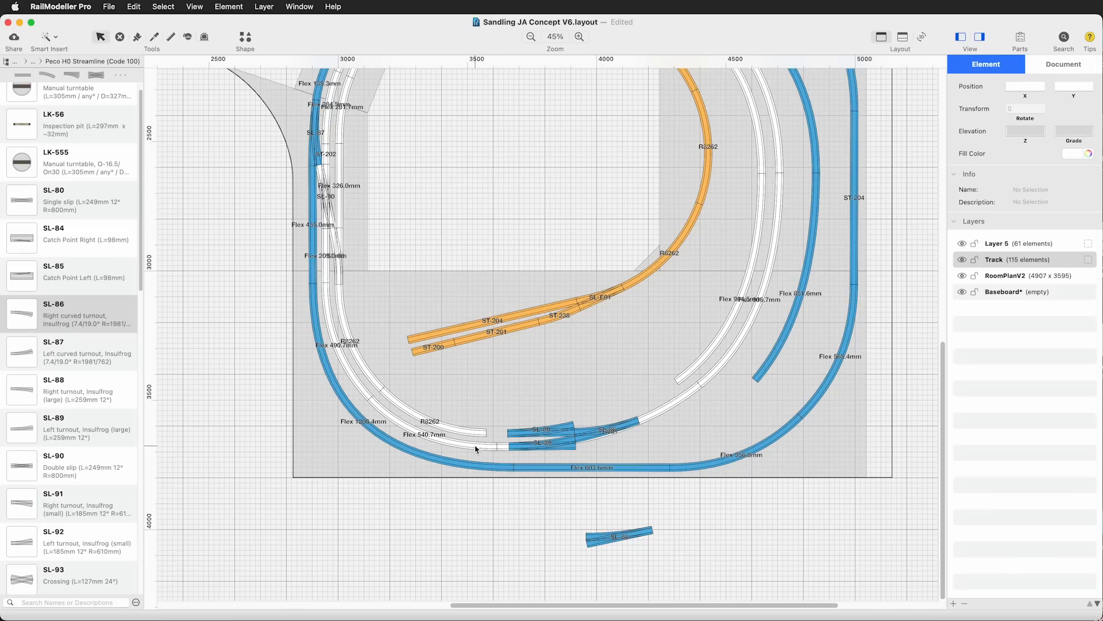
click(476, 448)
key(BackSpace)
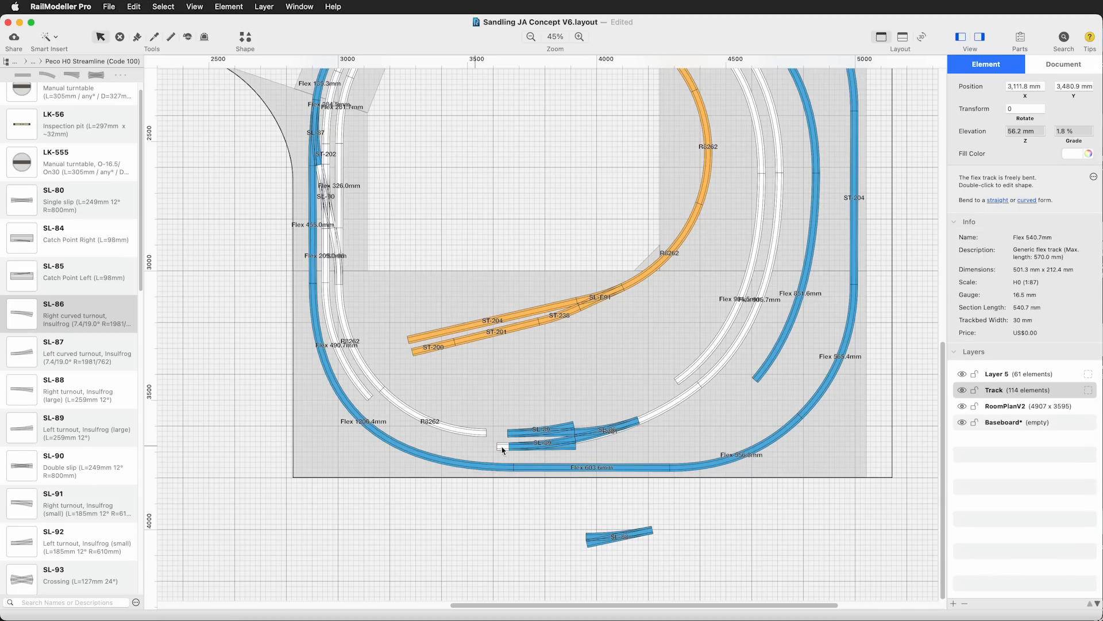
click(503, 450)
key(BackSpace)
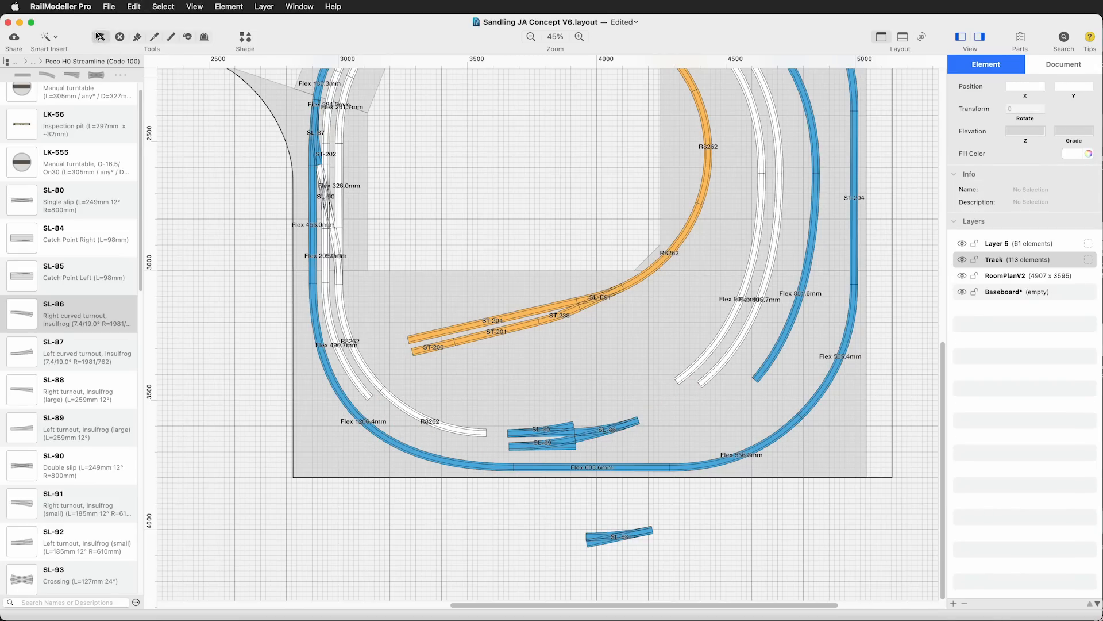
Connect the lower-left end of the outer white track to the outer SL-89 with Generic Flex Track
click(50, 37)
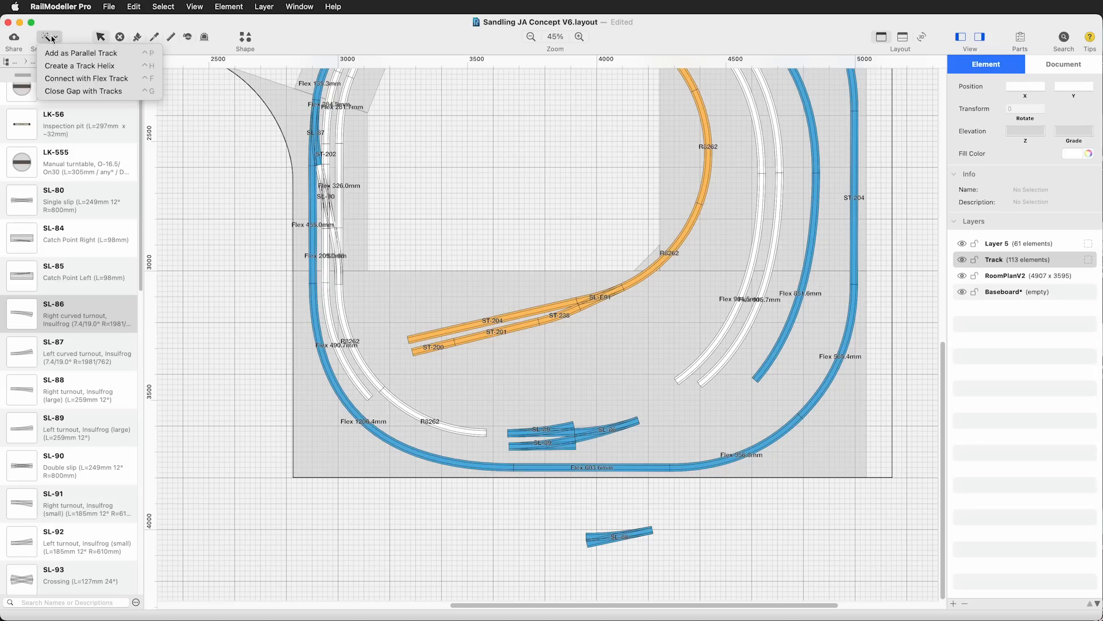
click(92, 85)
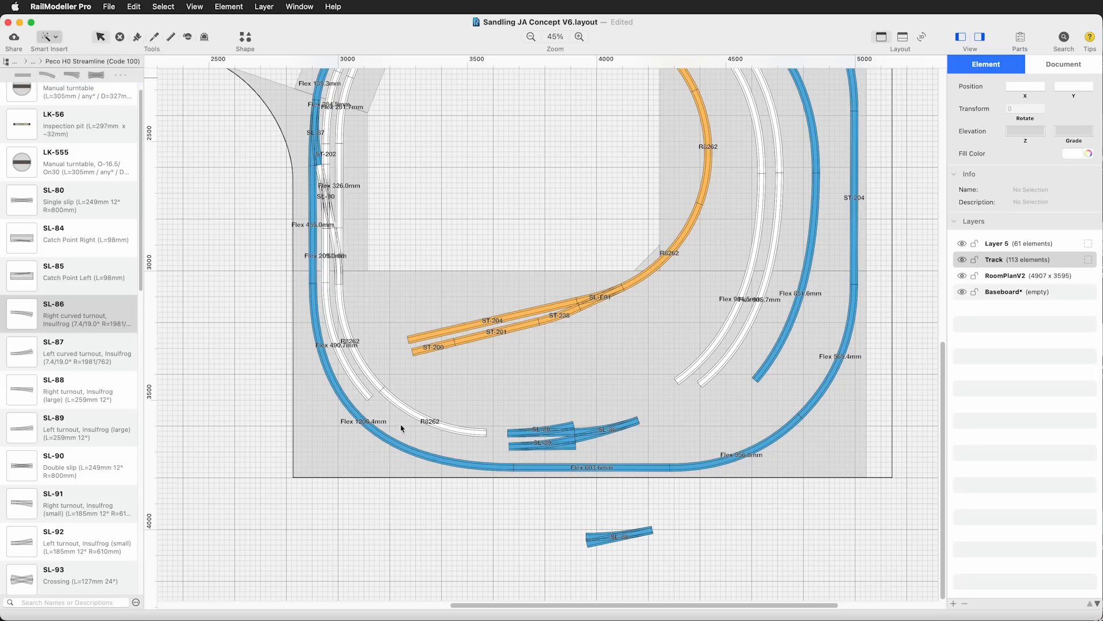
click(371, 398)
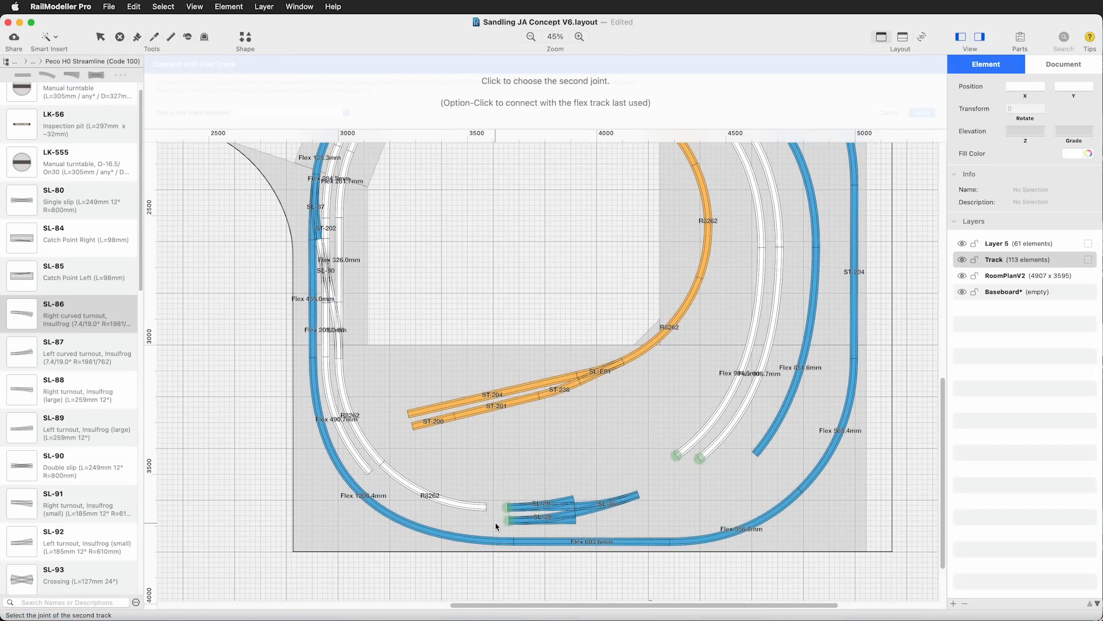
click(510, 522)
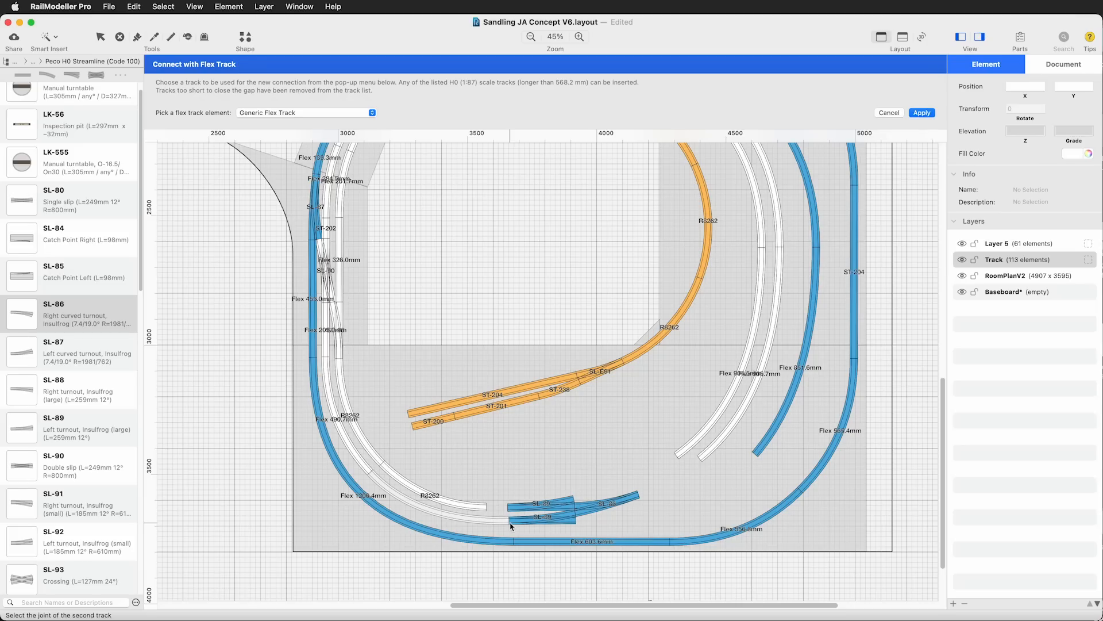
click(922, 113)
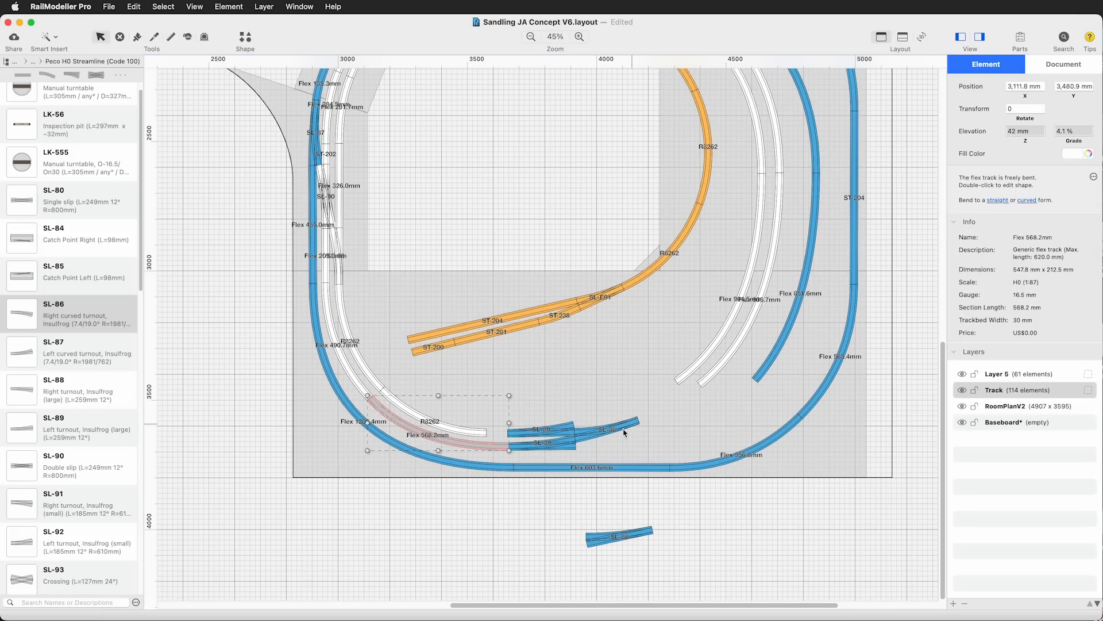
Connect the free right end of the SL-86 to the outer white track on the right-hand curve with Generic Flex Track
click(48, 38)
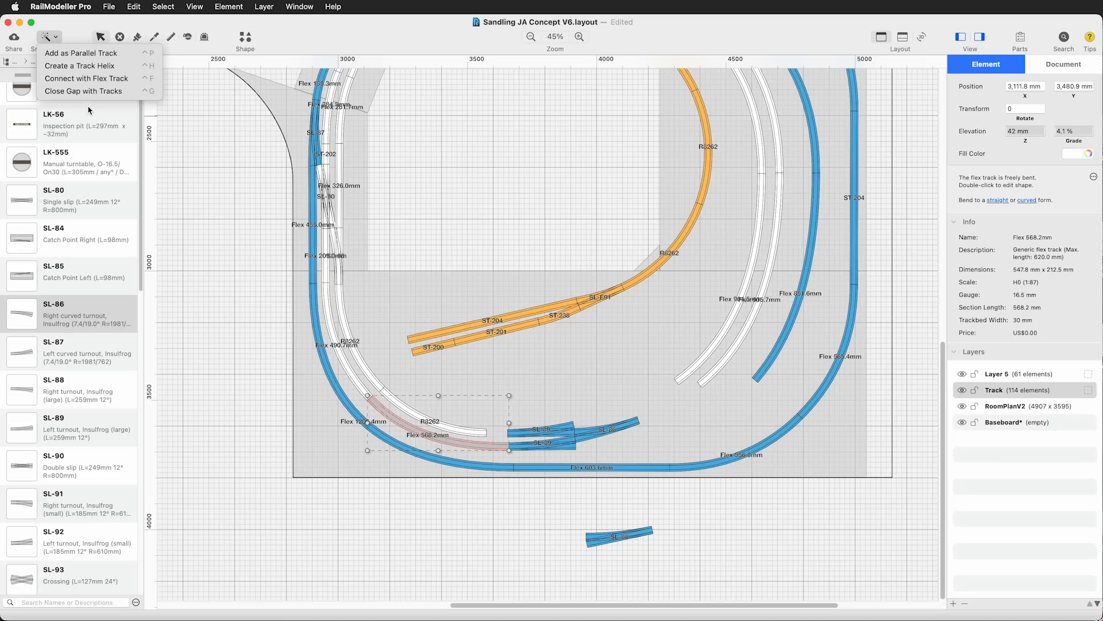
click(86, 77)
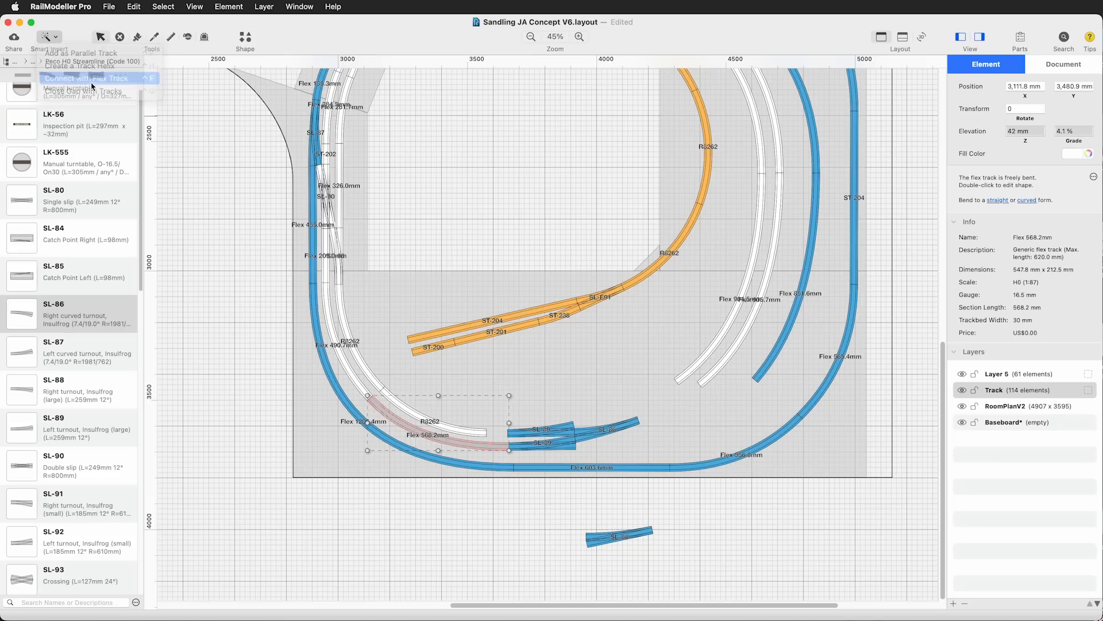
click(640, 421)
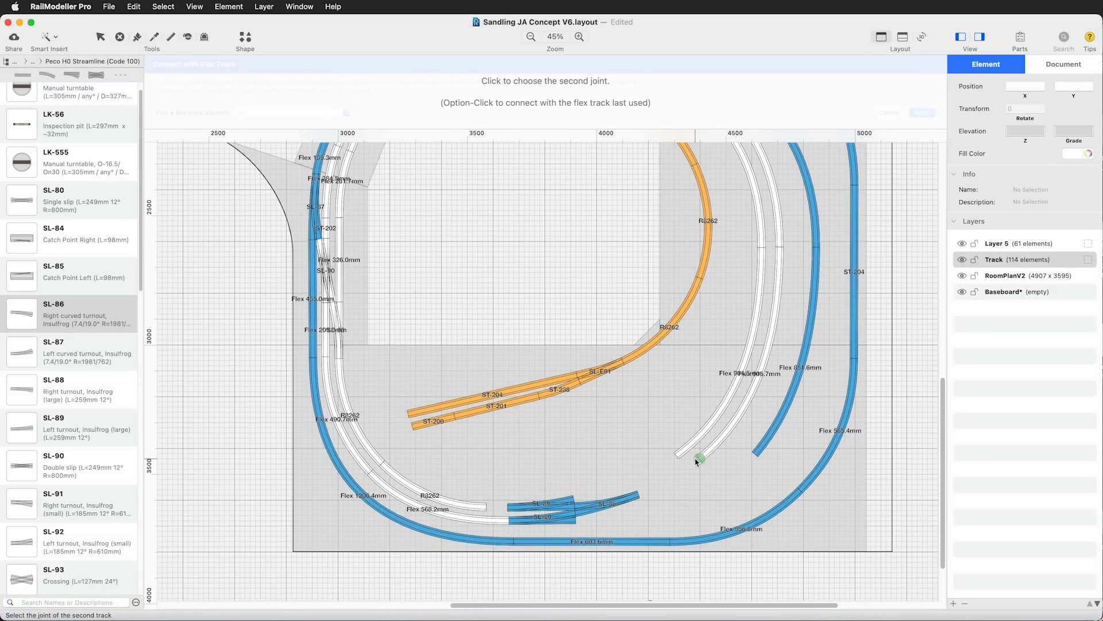
click(698, 460)
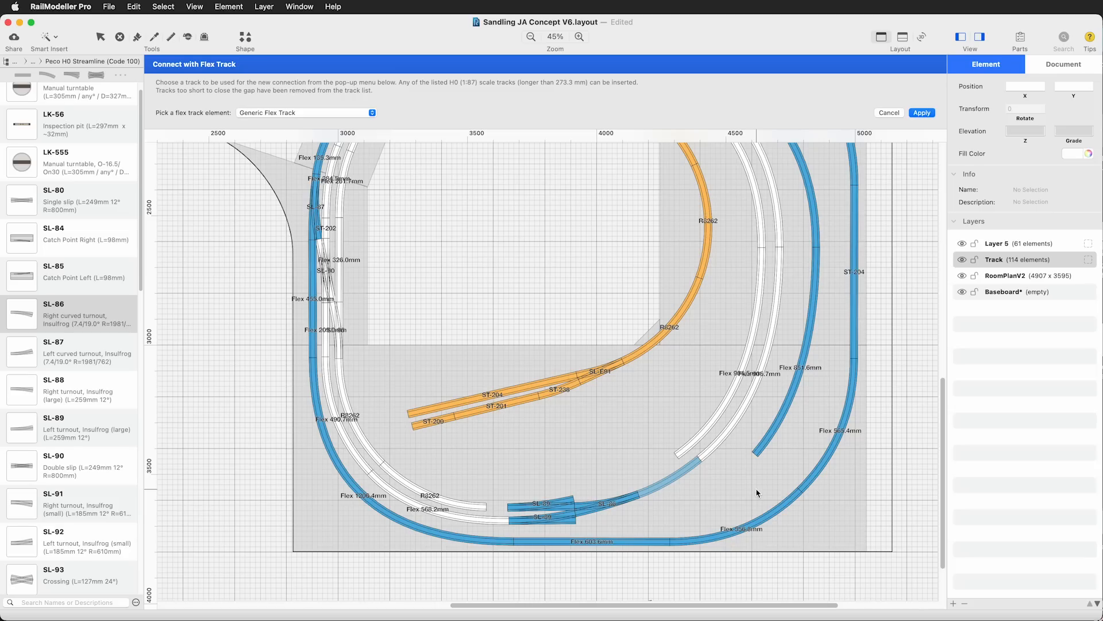
click(923, 113)
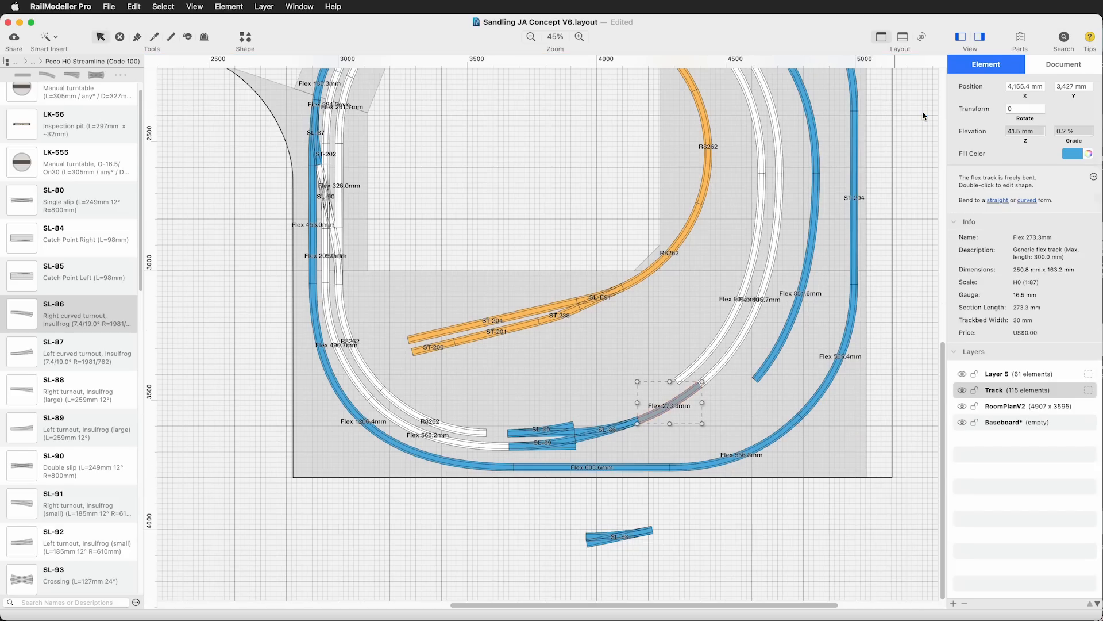
Change the fill color of both SL-89 turnouts, the SL-86 and the adjoining blue flex track to white
shift+click(600, 433)
shift+click(550, 446)
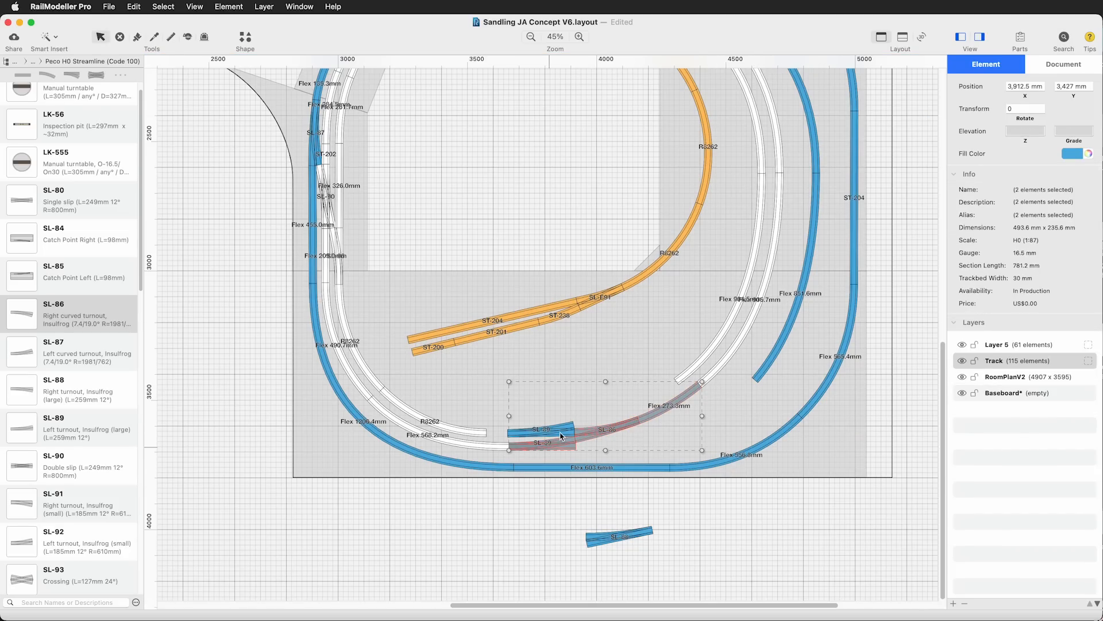
shift+click(560, 431)
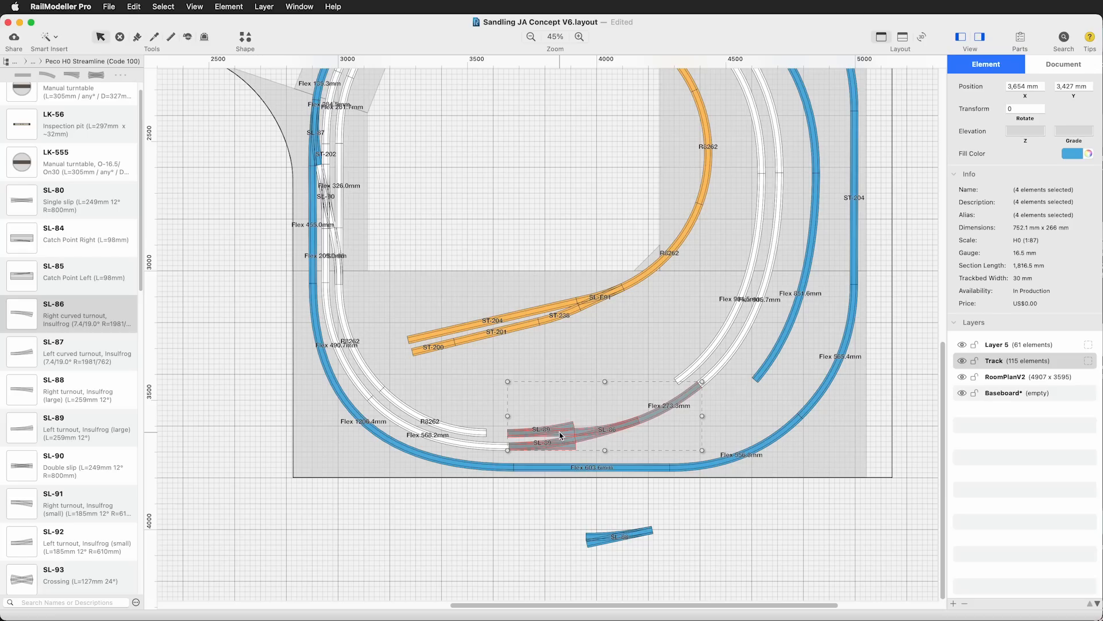
click(1065, 159)
click(1021, 228)
click(469, 544)
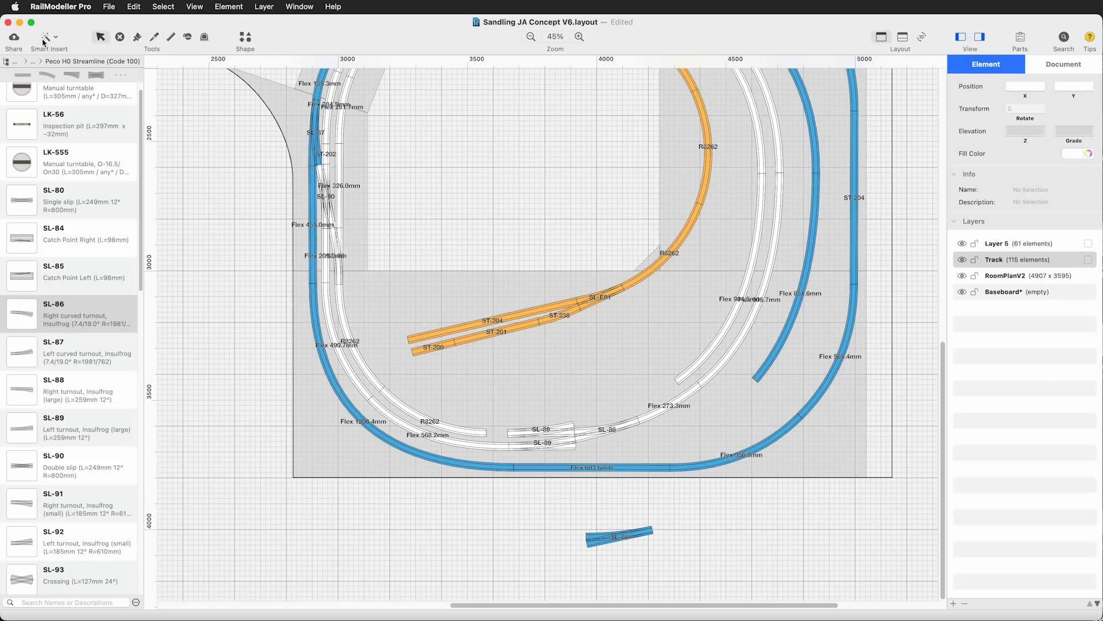
Connect the inner SL-89's diverging end to the inner white track on the right-hand curve with Generic Flex Track
click(46, 38)
click(87, 79)
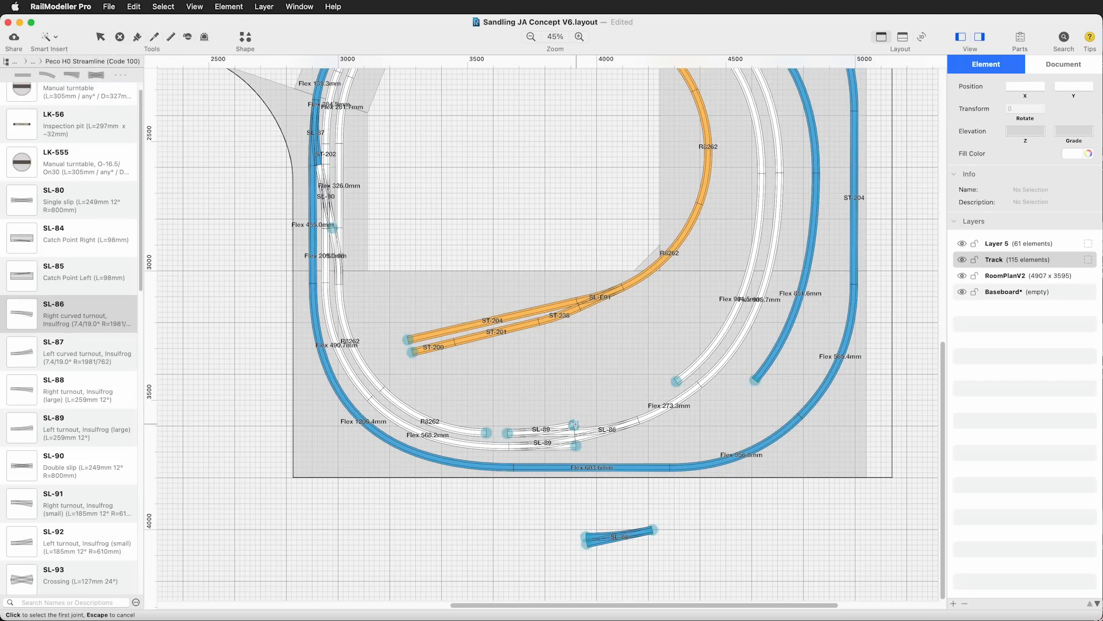
click(574, 424)
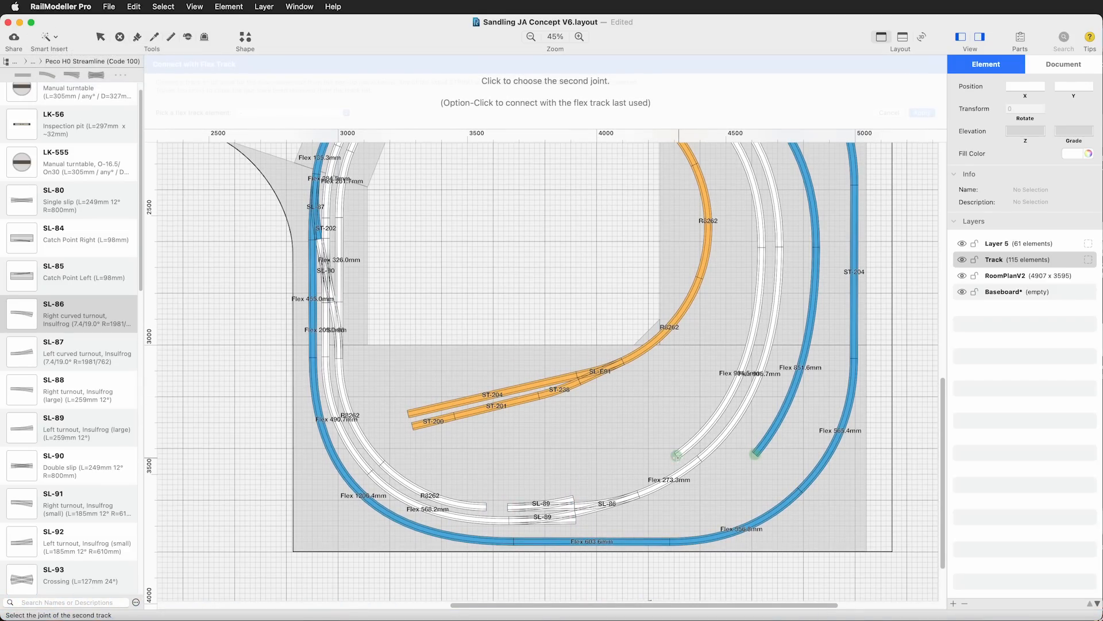
click(676, 456)
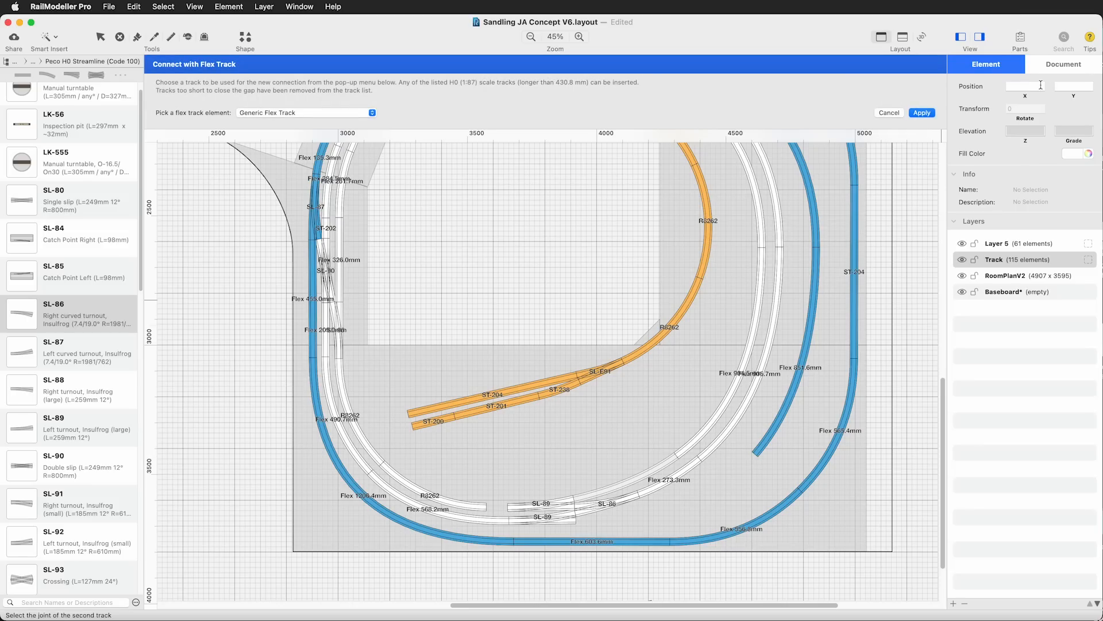
click(922, 112)
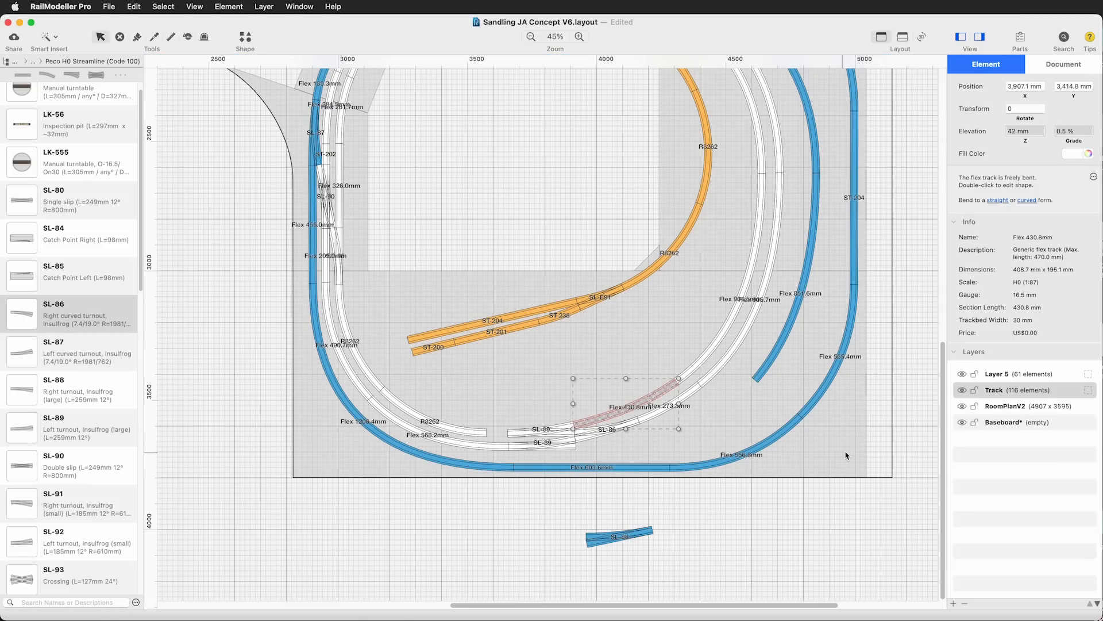
click(793, 574)
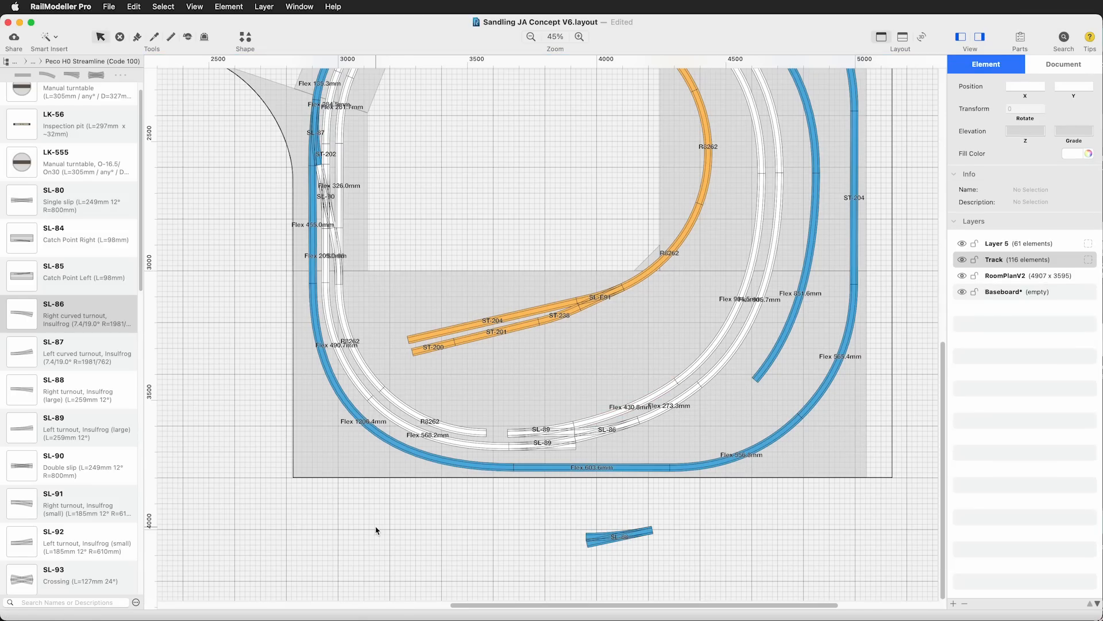
Replace the R8262 curve on the lower-left inner white track with Generic Flex Track running to the inner SL-89's free end
click(464, 435)
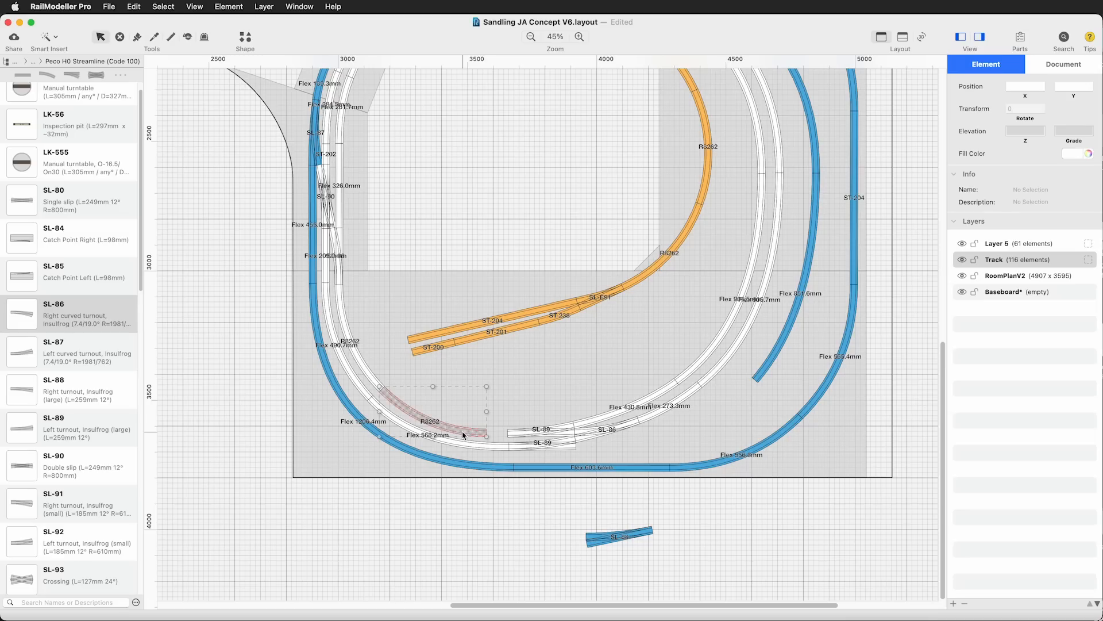
key(Delete)
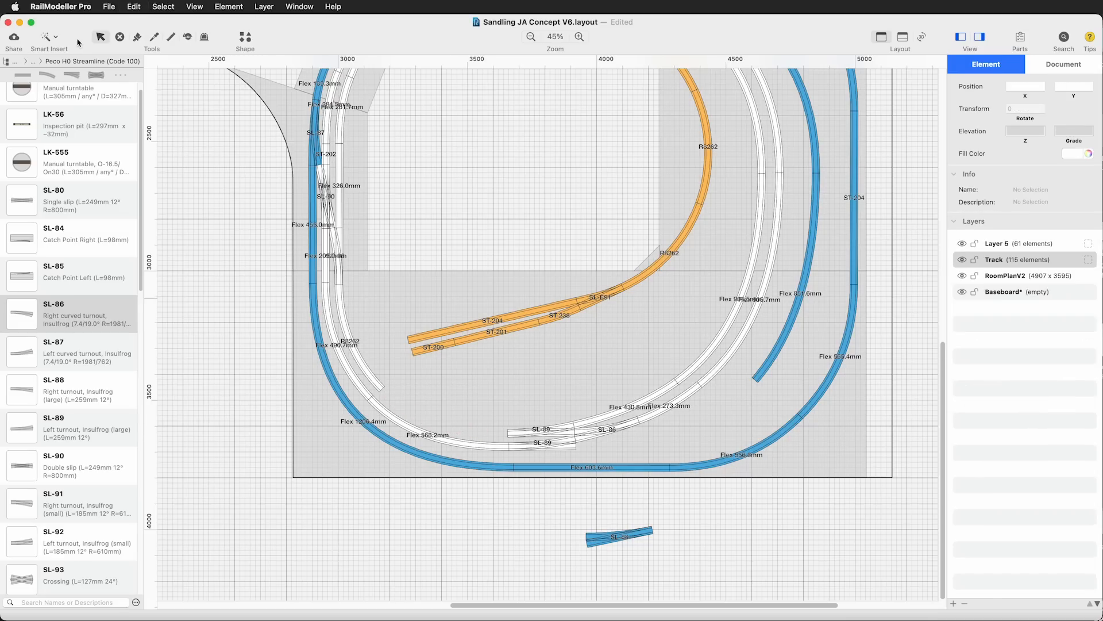
click(57, 38)
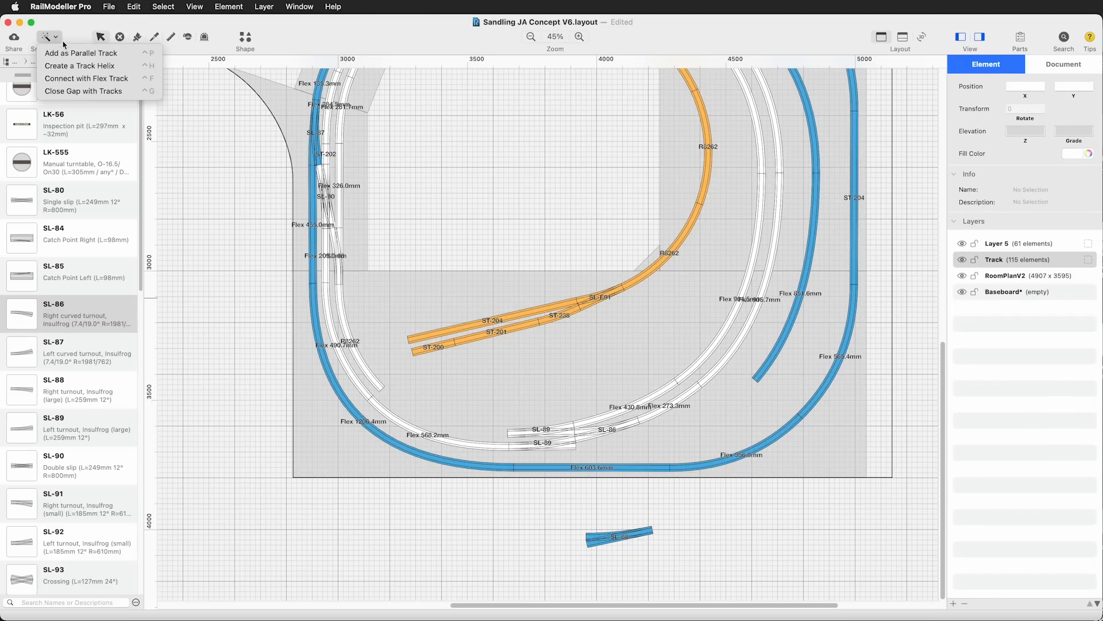
click(86, 78)
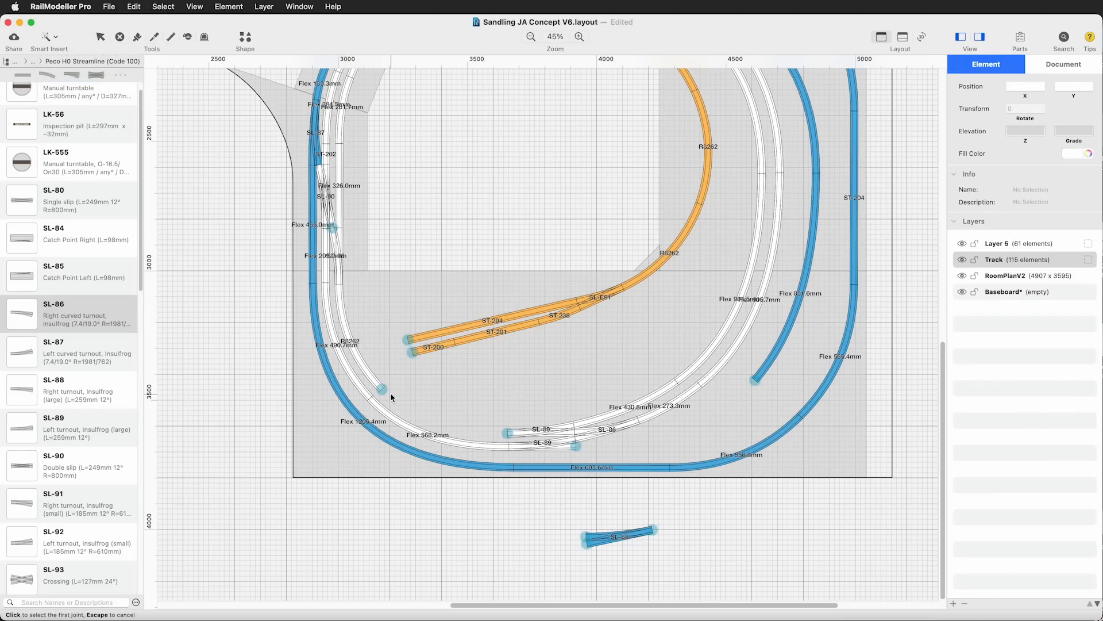
click(508, 433)
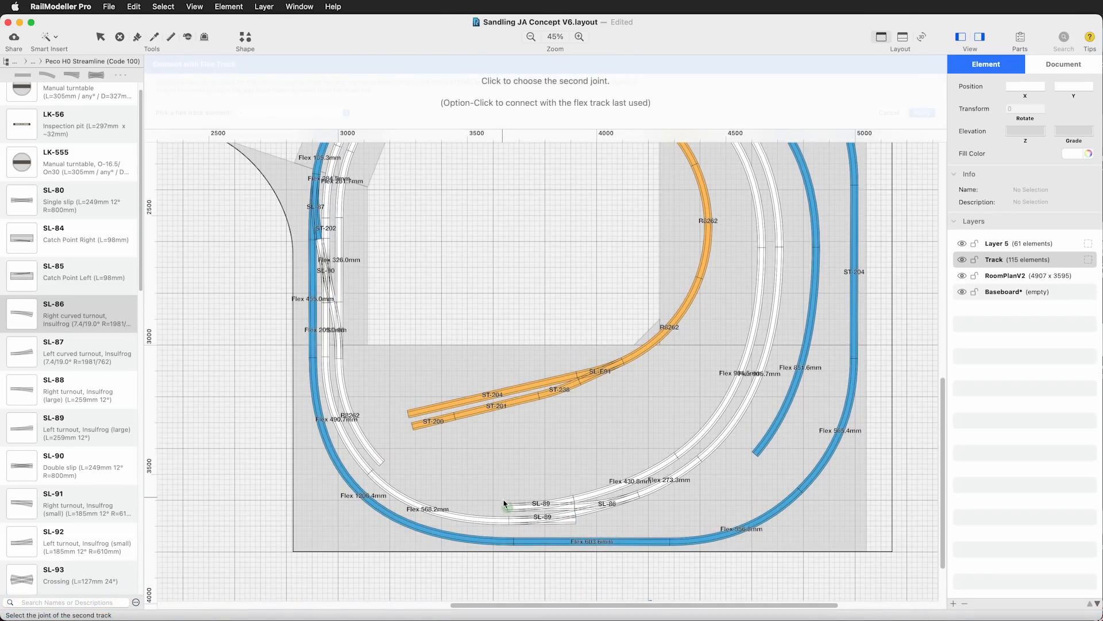
click(506, 504)
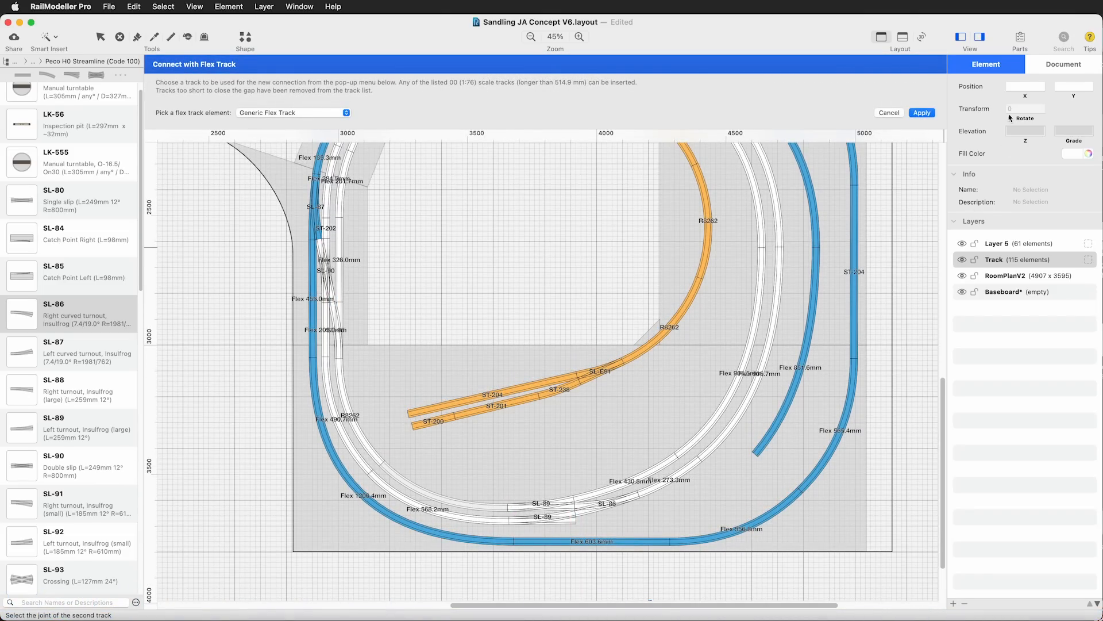
click(913, 114)
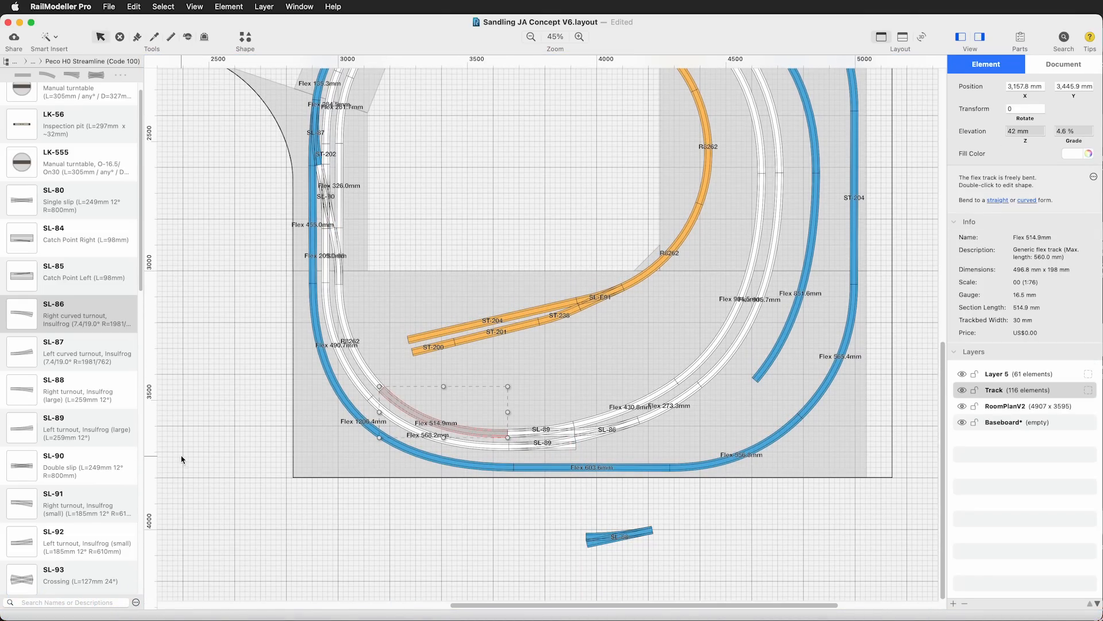
click(252, 444)
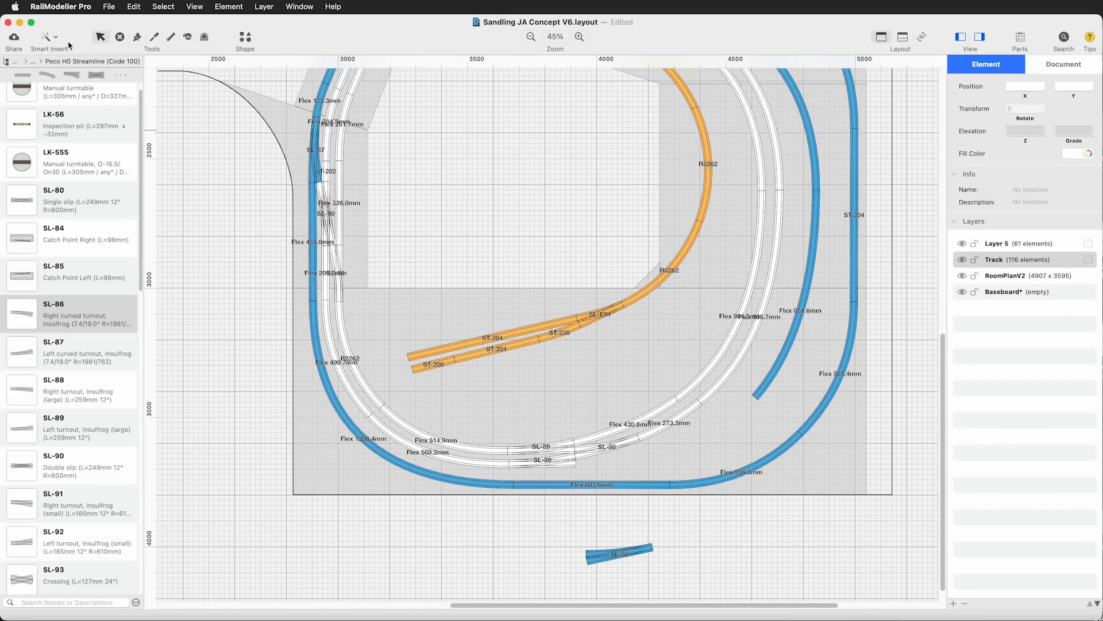
Connect the outer SL-89's free right end to the open end of the blue track on the lower-right curve with Generic Flex Track
click(48, 37)
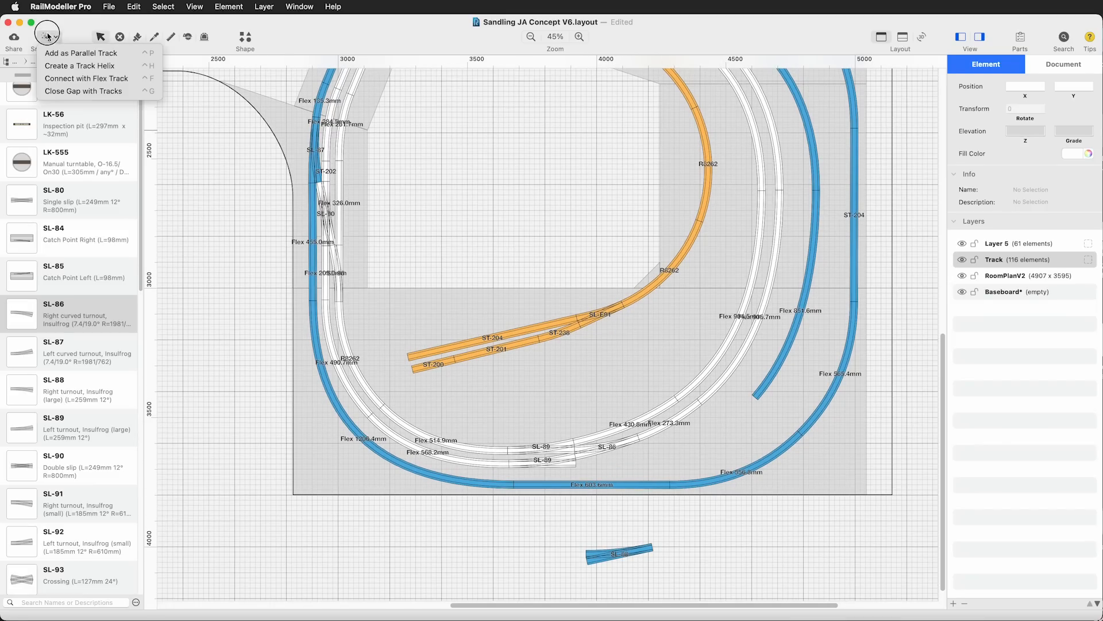
click(76, 80)
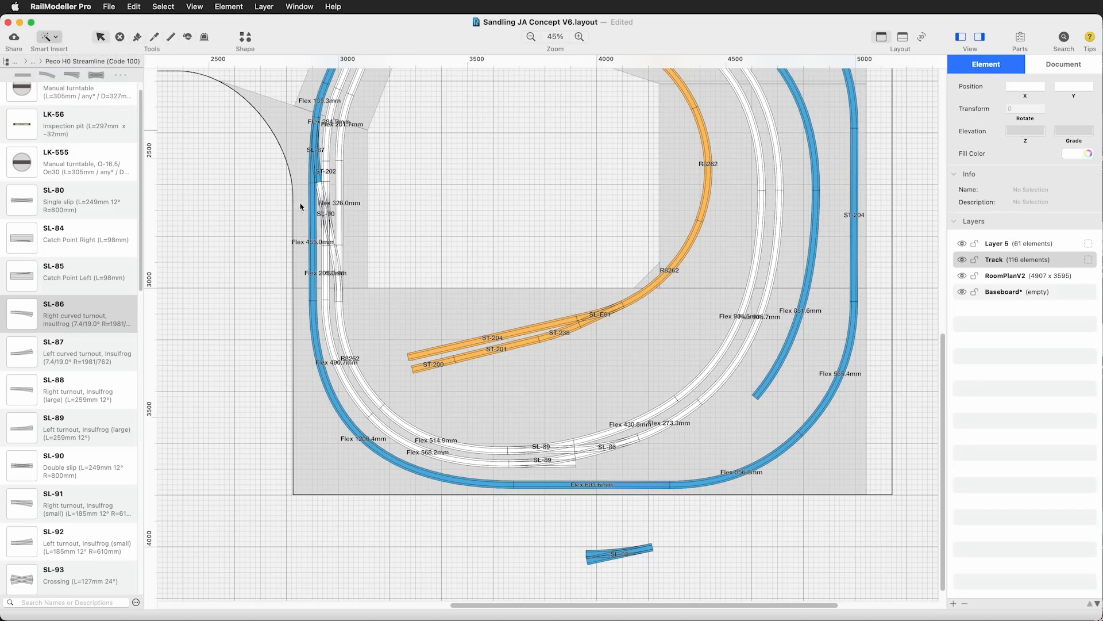
click(574, 458)
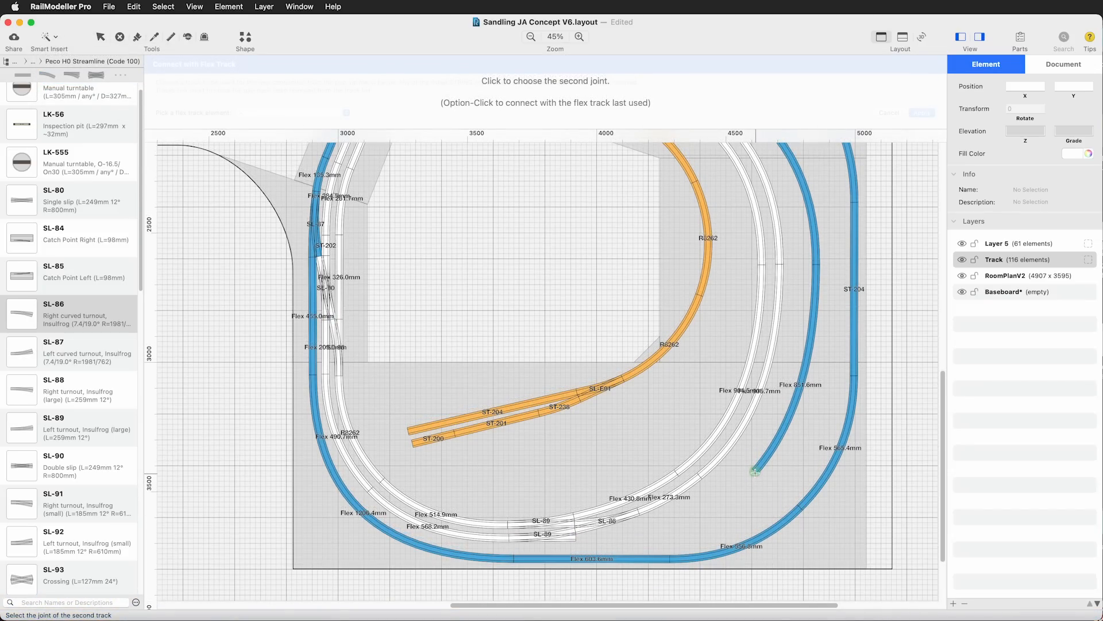
click(756, 471)
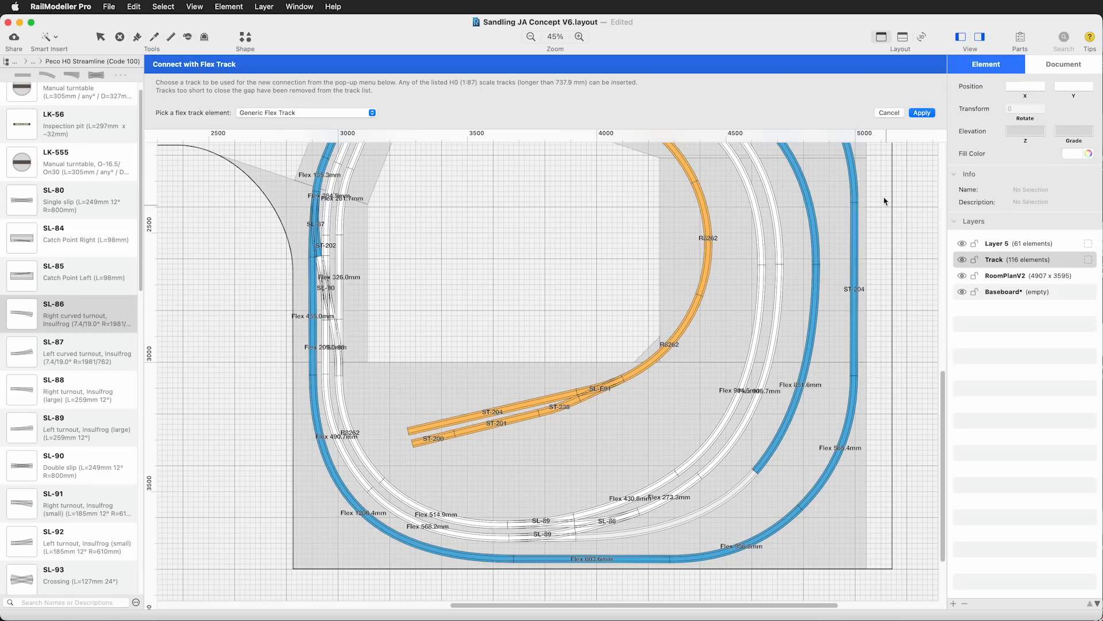
click(923, 113)
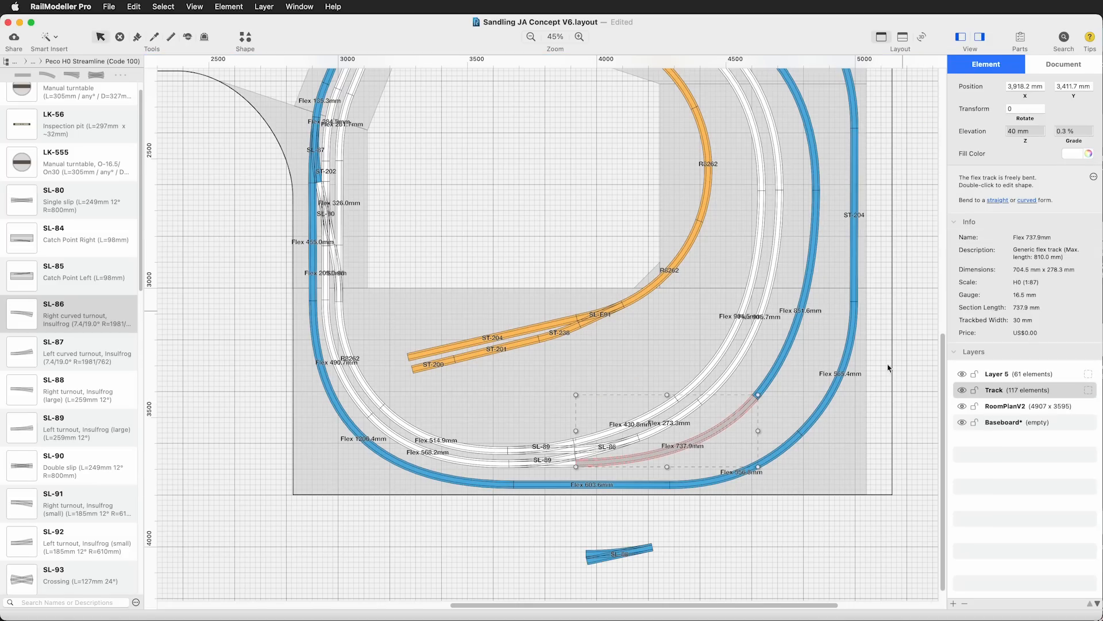
click(213, 507)
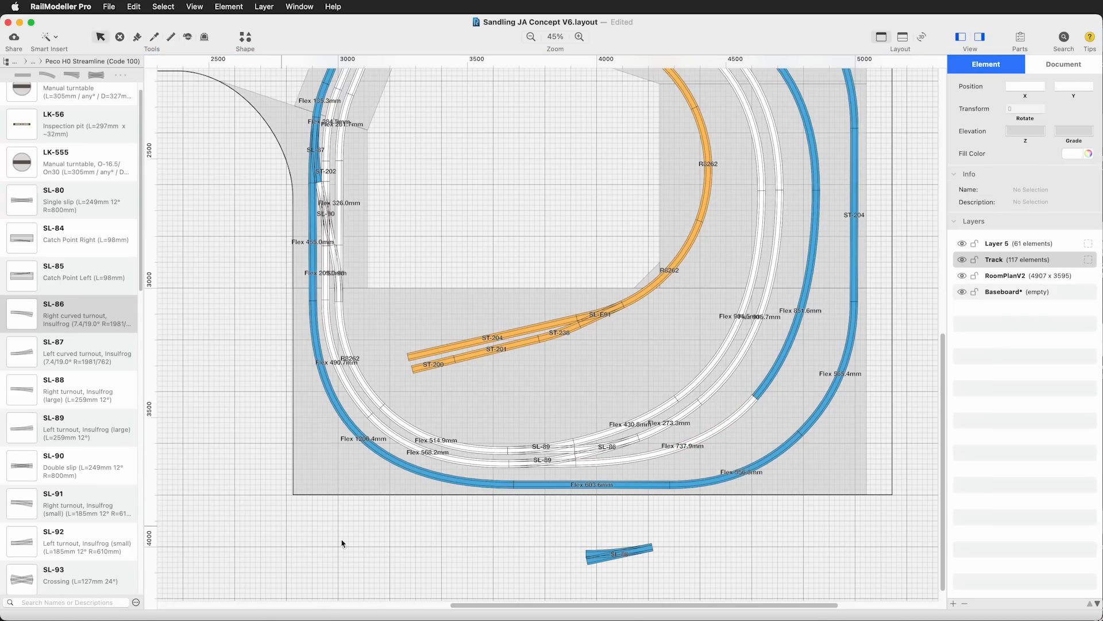
Replace the straight blue flex track on the left side of the loop with an SL-88 right turnout attached to the lower blue curve
scroll(872, 521, up, 1)
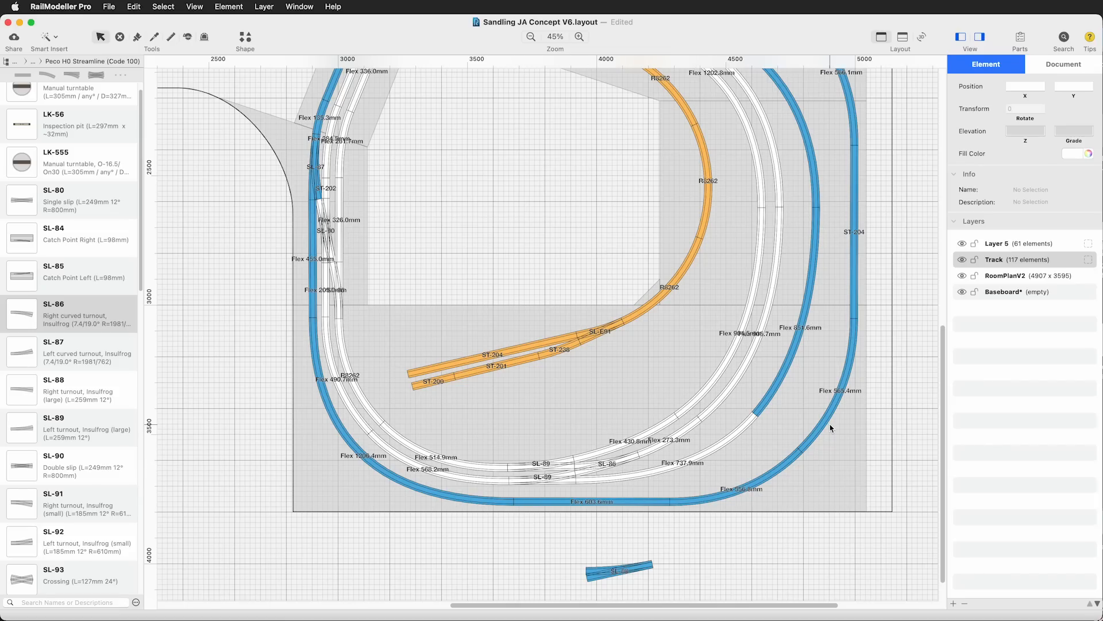
scroll(831, 429, up, 3)
scroll(831, 429, up, 2)
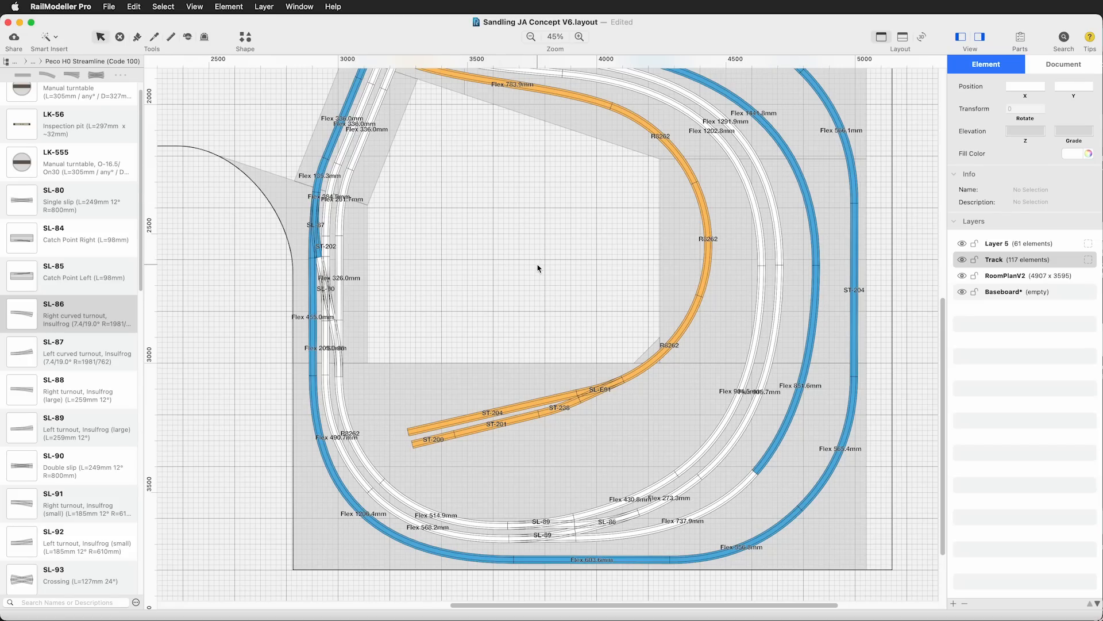
scroll(538, 268, up, 3)
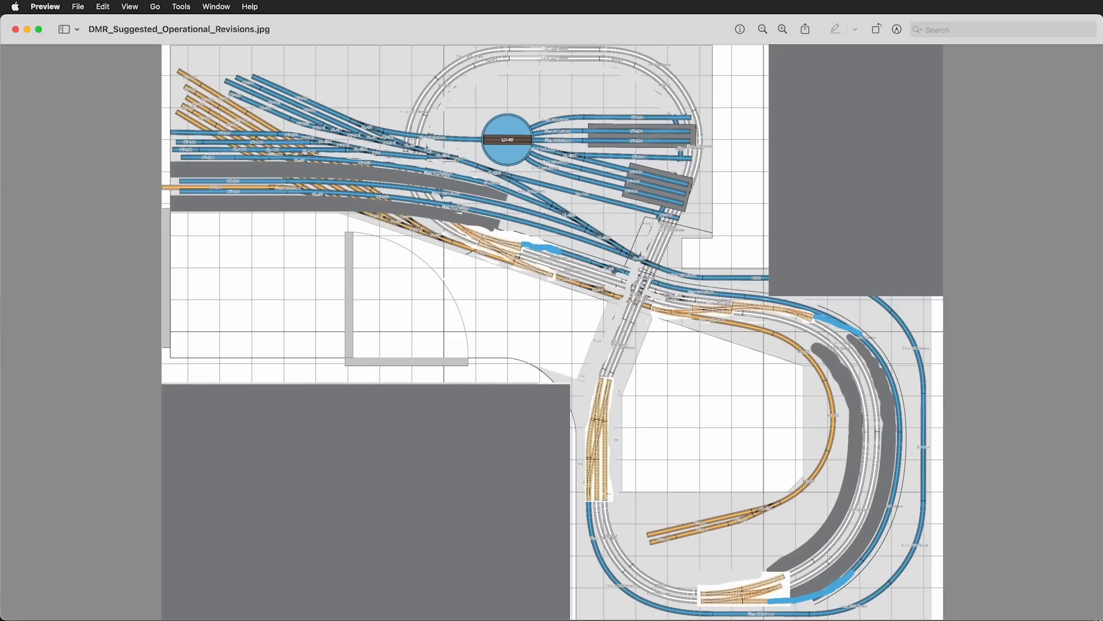
key(super+w)
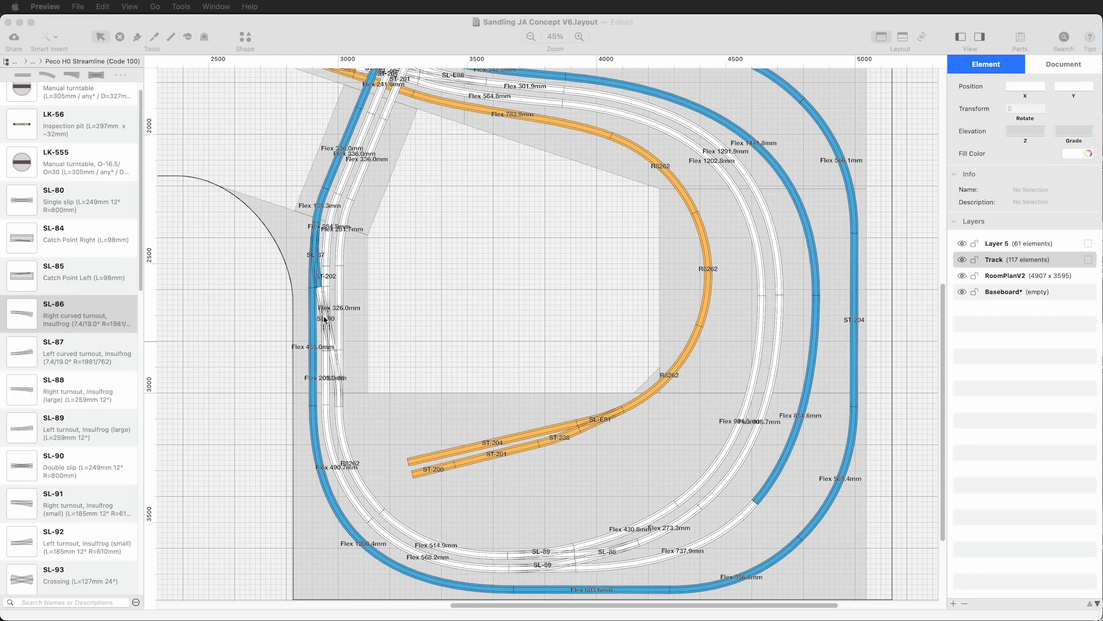
click(314, 340)
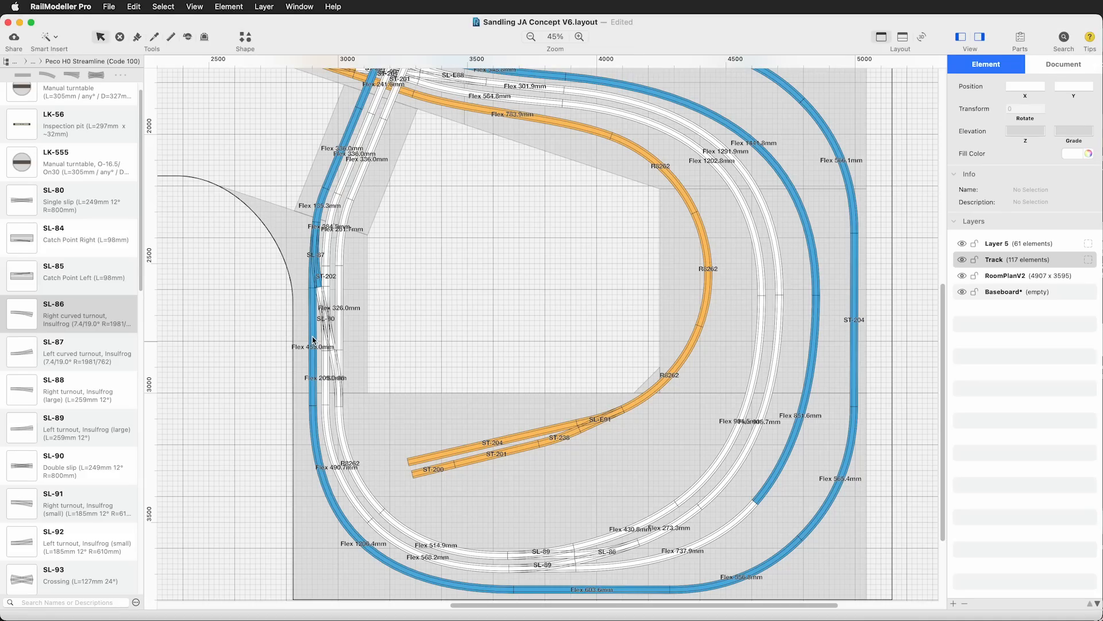
click(316, 339)
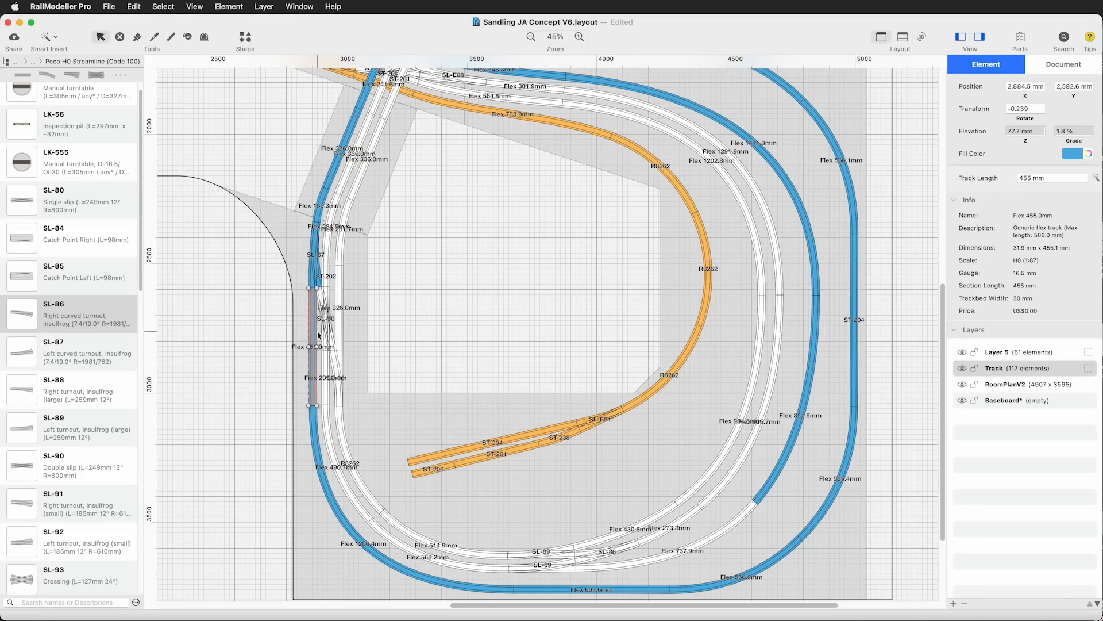
key(BackSpace)
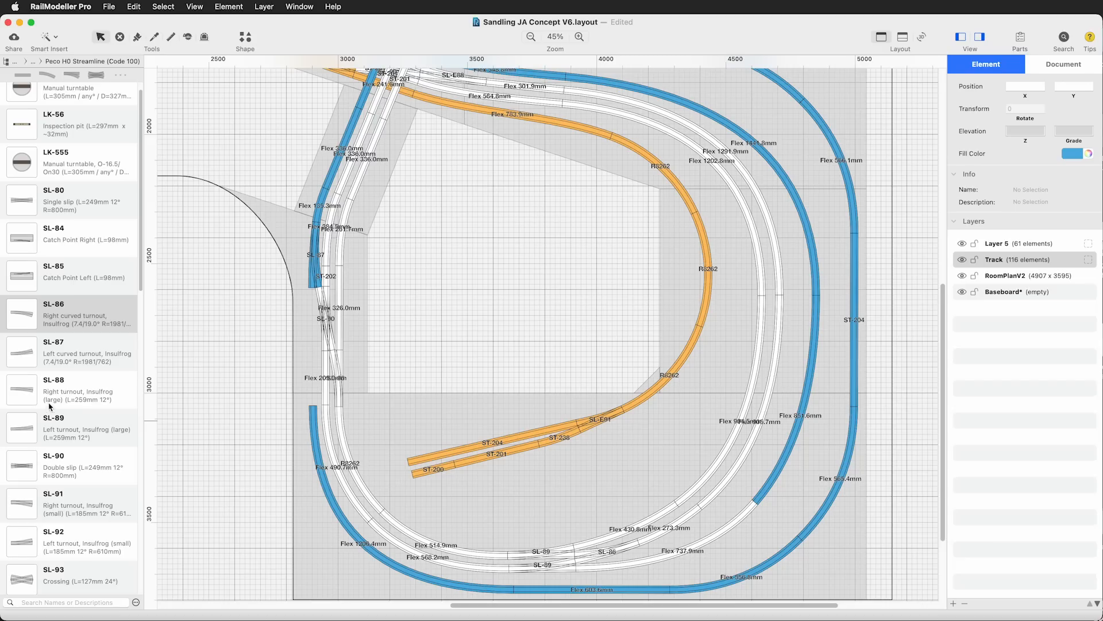
drag(18, 395, 322, 379)
click(225, 340)
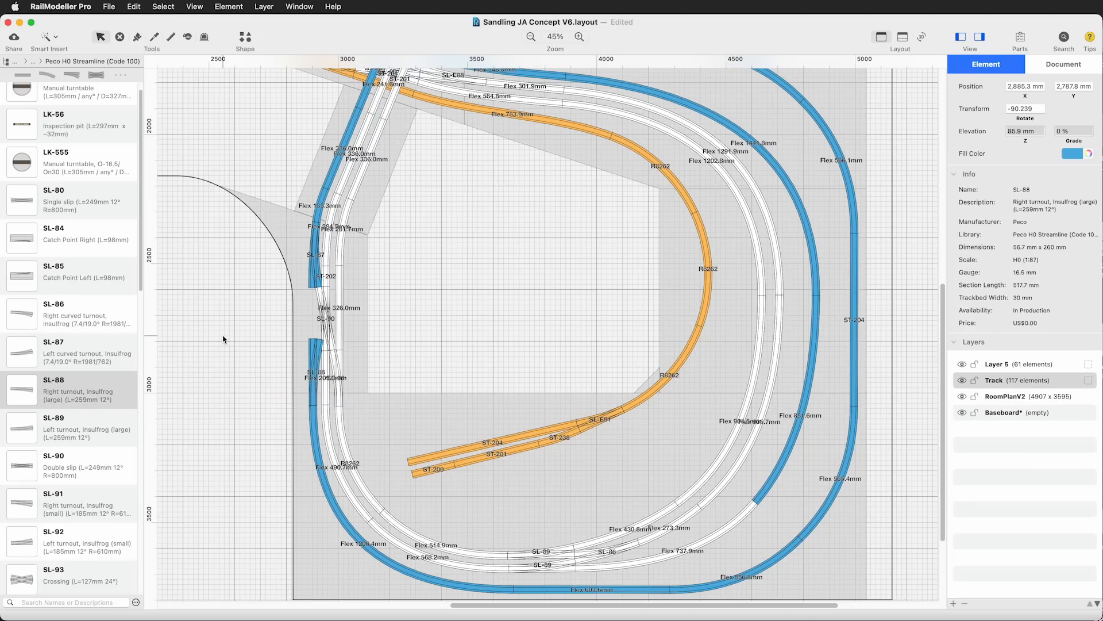
Move the blue SL-87 outside the baseboard and the white SL-96 and ST-202 into the open centre of the loop
click(315, 259)
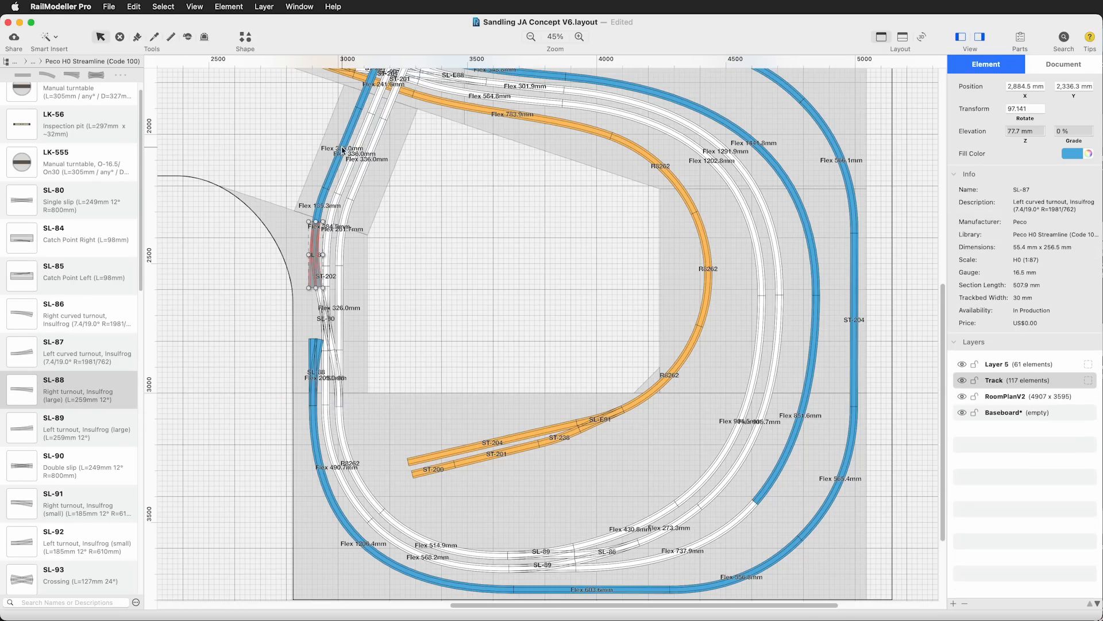
drag(319, 280, 224, 314)
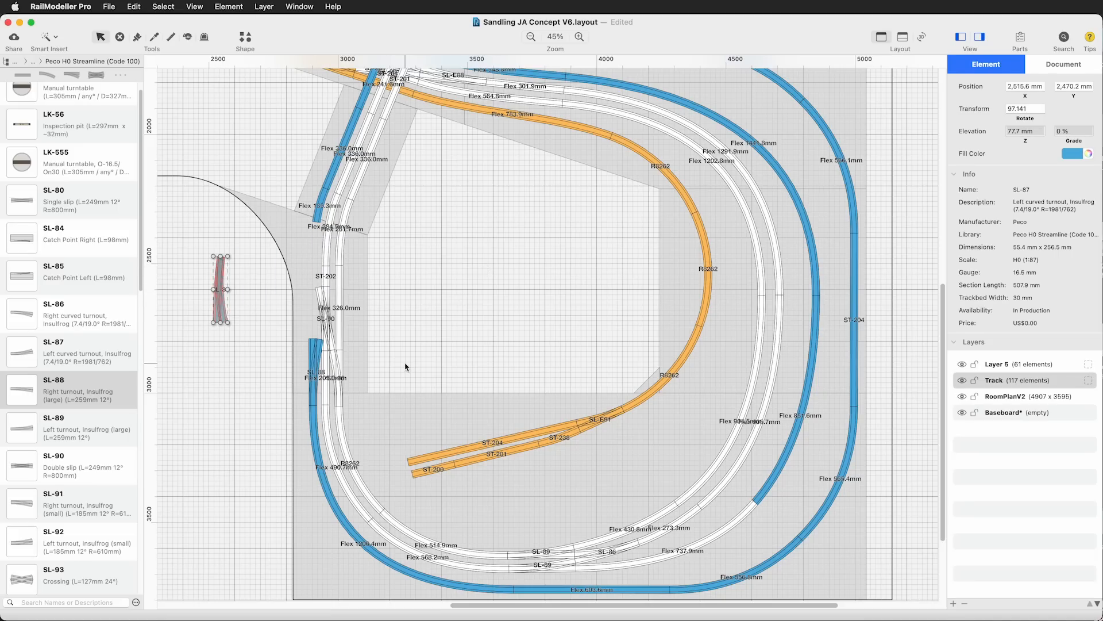
drag(342, 374, 513, 318)
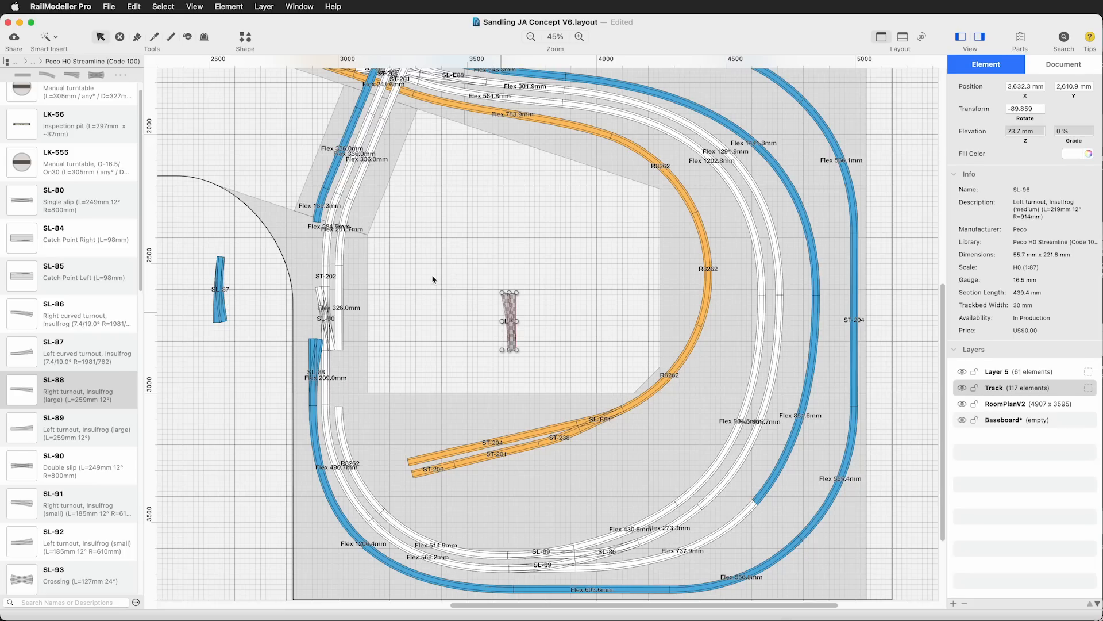
click(443, 297)
click(324, 275)
drag(323, 275, 505, 280)
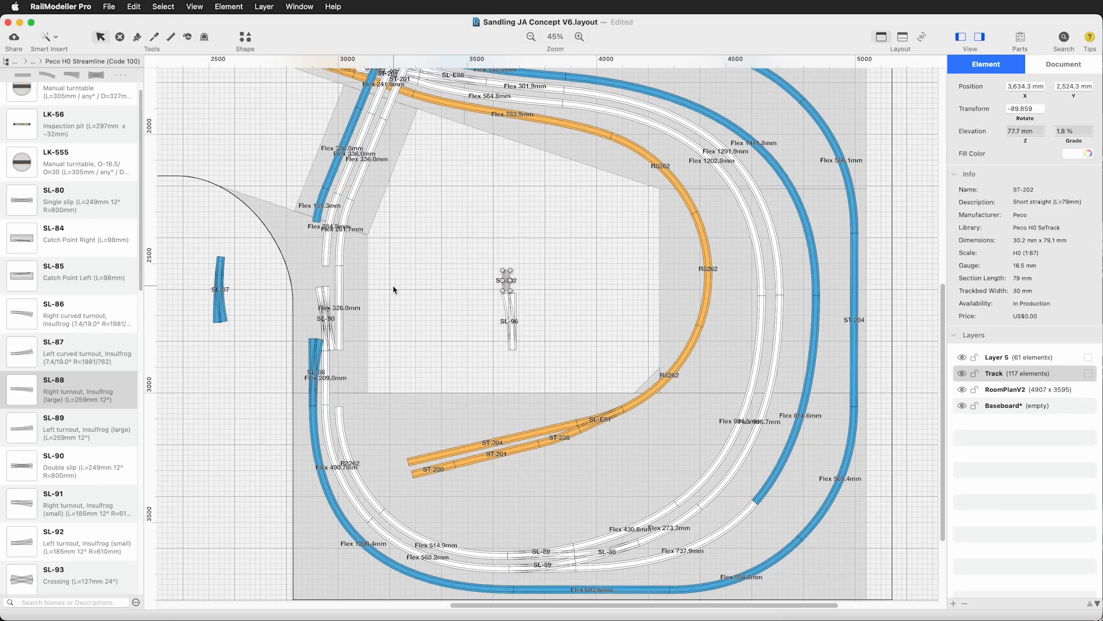
Attach the SL-90 double slip to the diverging end of the new SL-88
click(326, 316)
drag(326, 315, 327, 313)
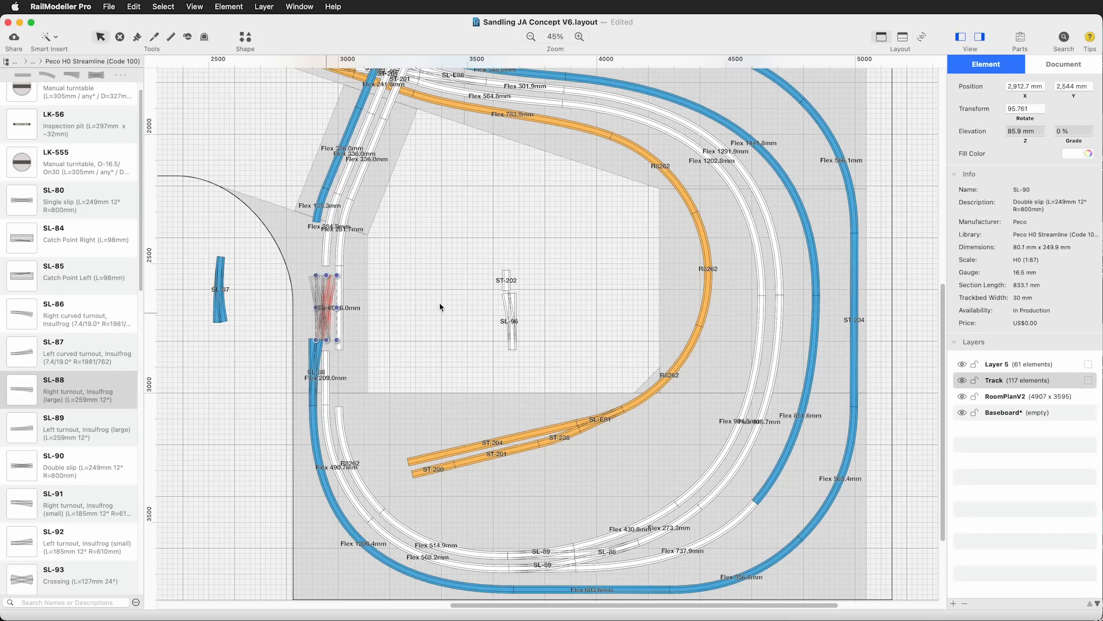
click(454, 304)
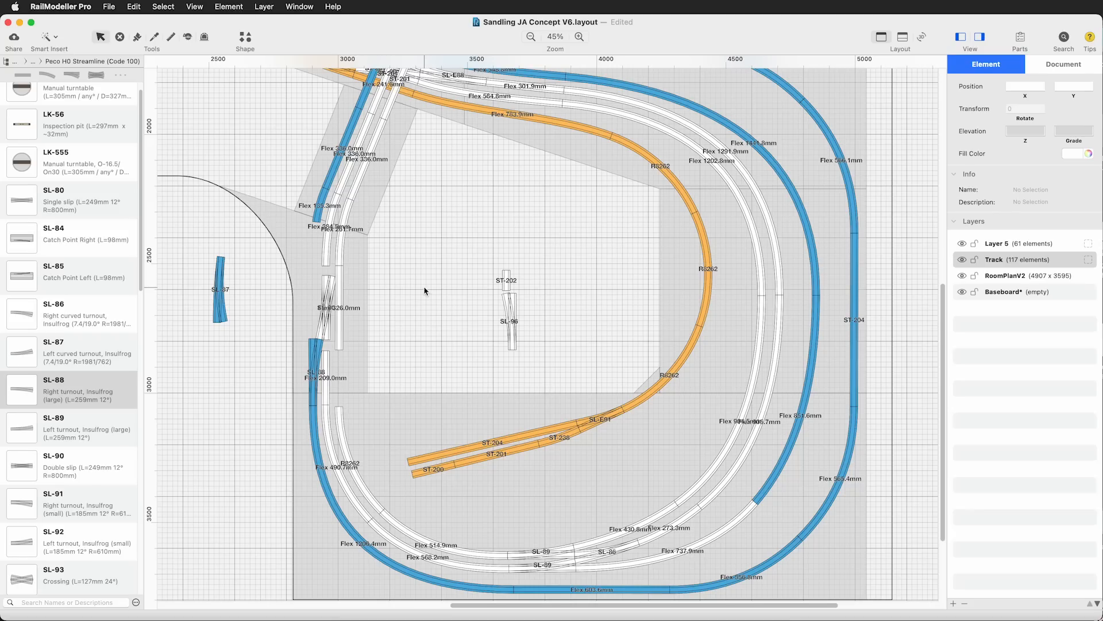
Shift the 326 mm white flex track down to the inner white curve and delete the 209 mm flex track
drag(340, 283, 340, 352)
click(433, 261)
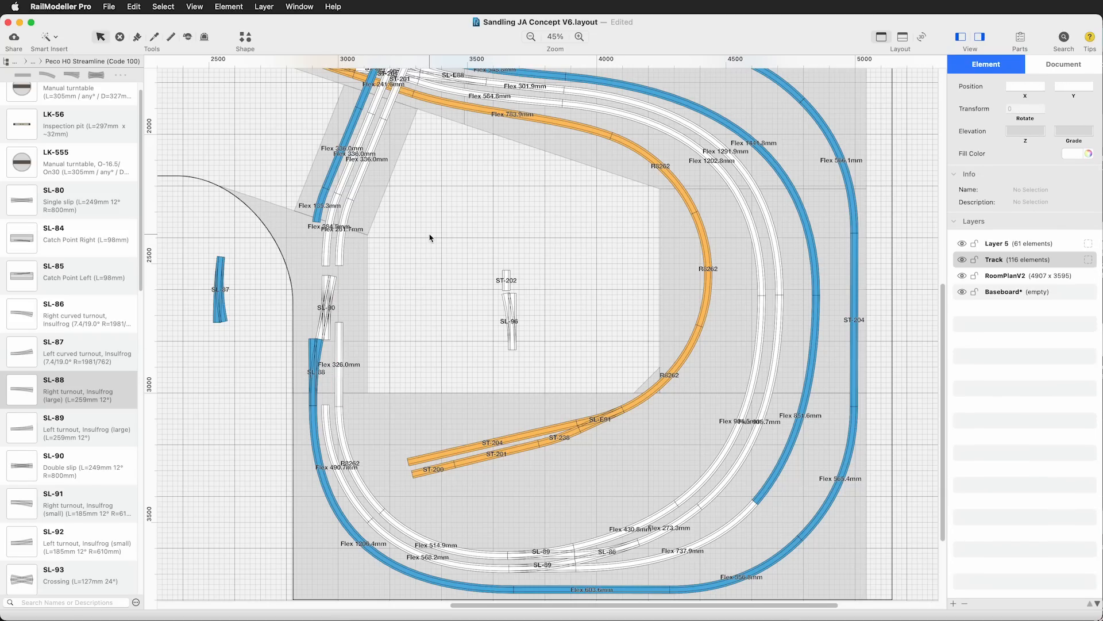
Try the SL-96 turnout at the upper end of the SL-90 and set it aside inside the loop
drag(510, 311, 430, 270)
click(430, 270)
drag(326, 247, 384, 280)
Attach an SL-89 left turnout to the upper end of the SL-90 and delete the short white flex track overlapping it
drag(22, 427, 471, 389)
drag(452, 337, 326, 242)
click(432, 231)
scroll(431, 232, up, 3)
scroll(431, 231, up, 1)
click(335, 261)
key(Delete)
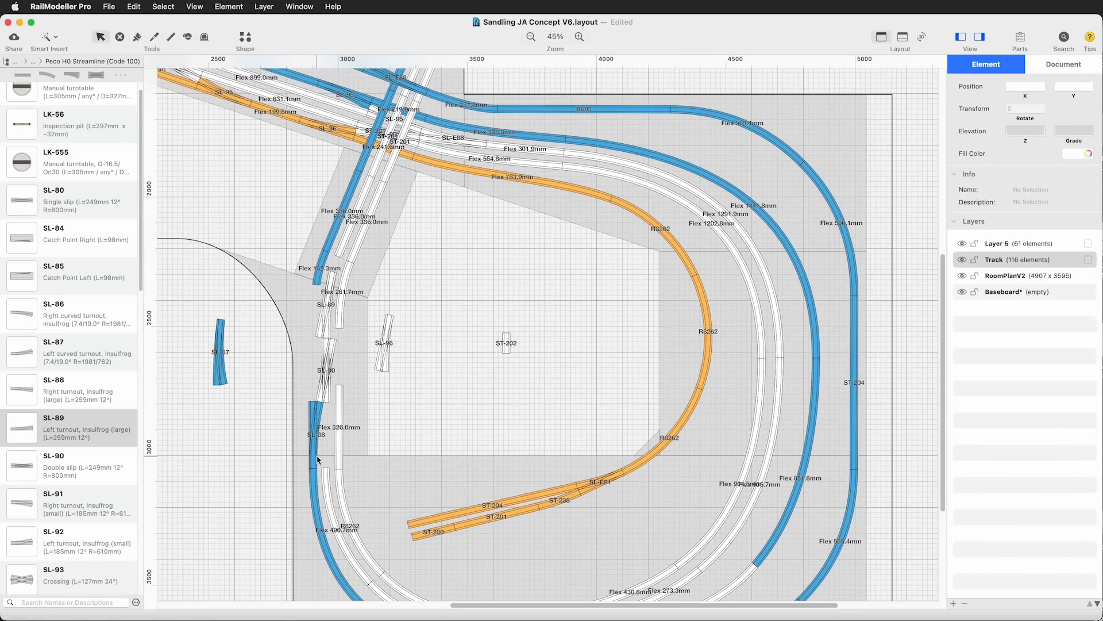
Add a second SL-88 above the first one and replace the adjacent SL-90 double slip with an SL-94 crossing
alt+drag(314, 446, 312, 380)
click(437, 399)
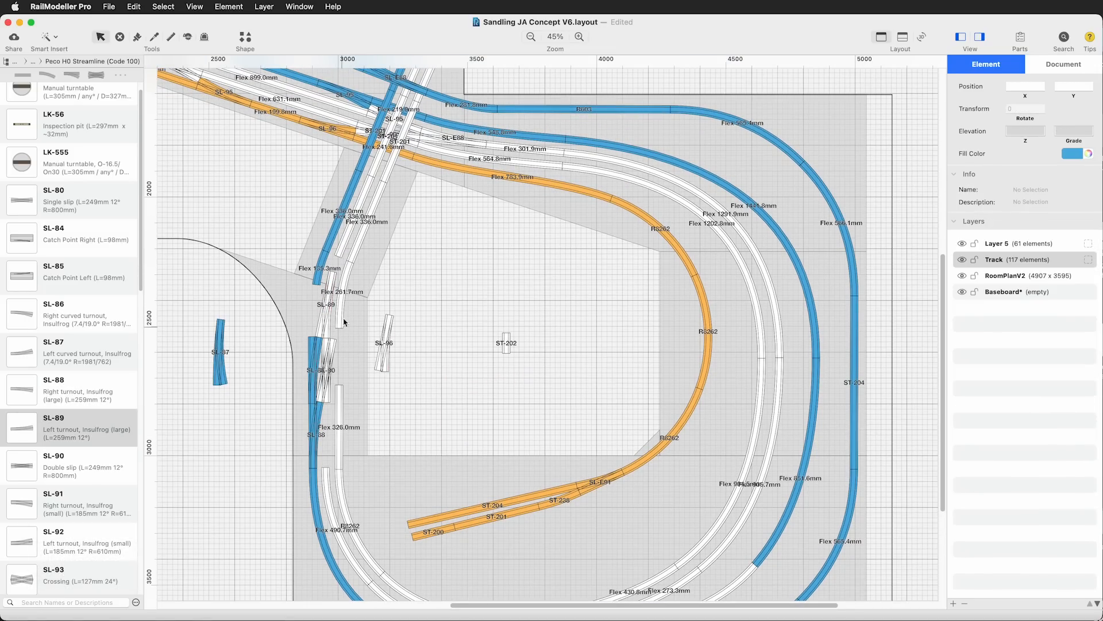
scroll(84, 473, down, 8)
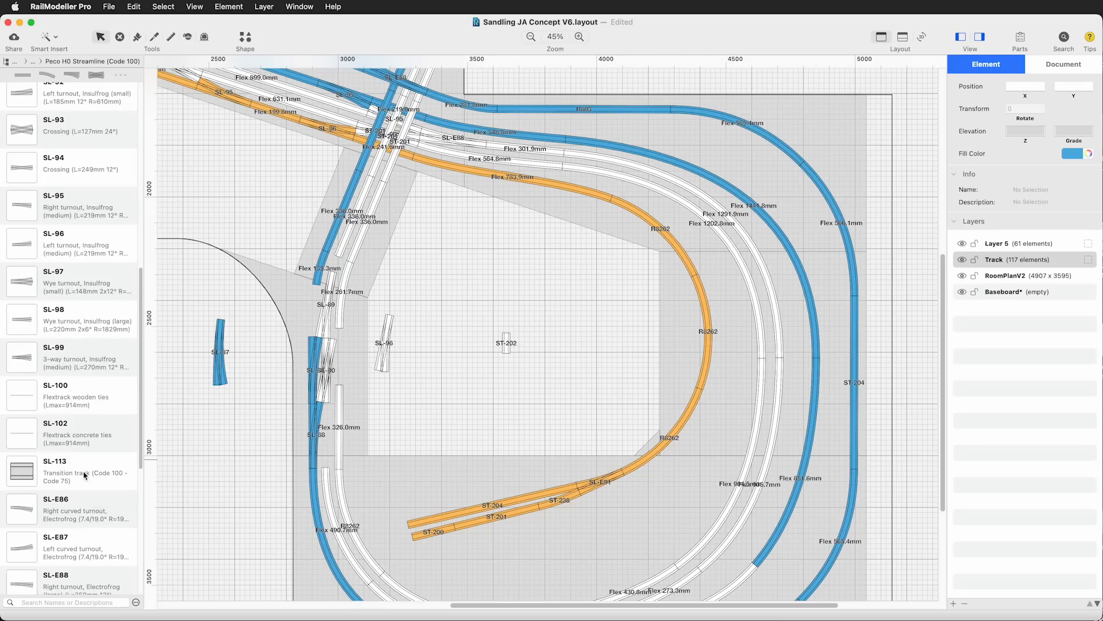
drag(64, 168, 450, 411)
drag(326, 369, 439, 304)
drag(451, 411, 326, 370)
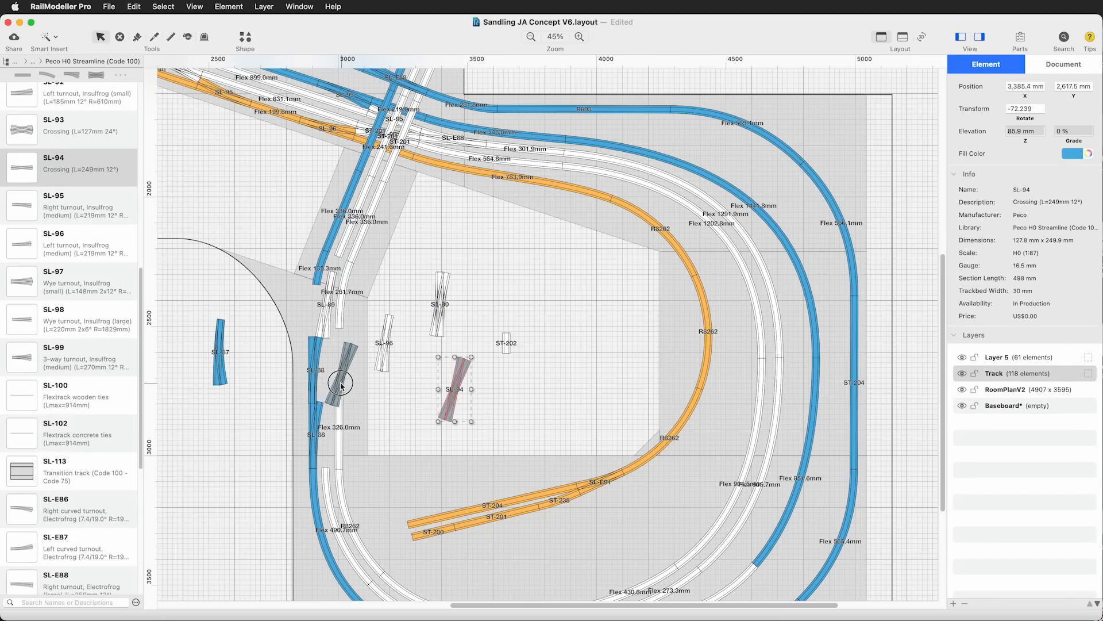
click(466, 407)
click(323, 376)
click(479, 387)
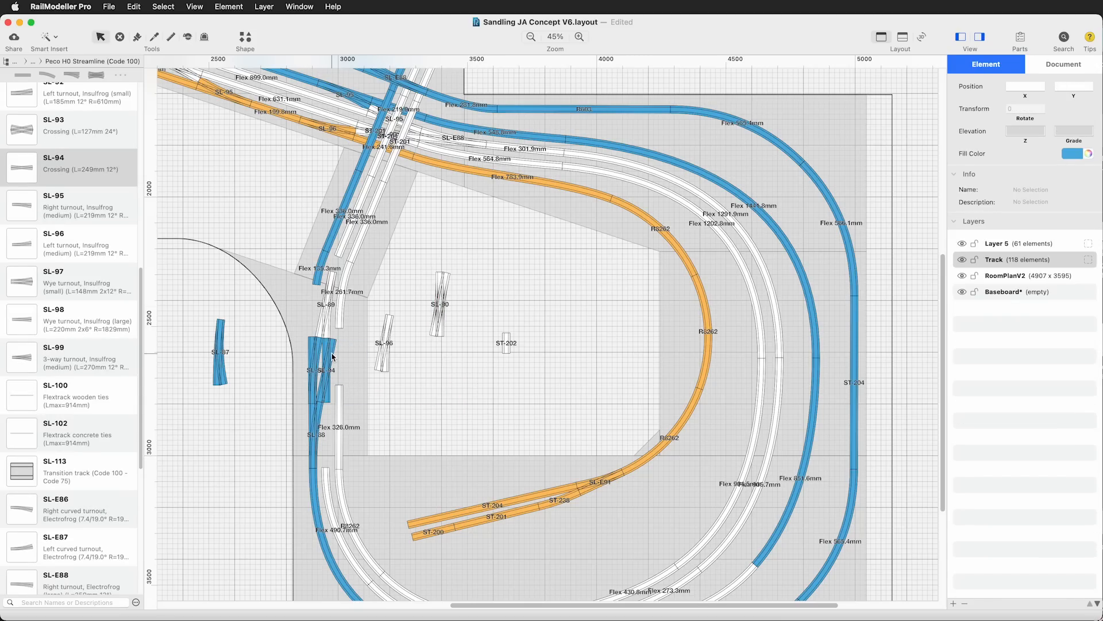
scroll(78, 297, up, 5)
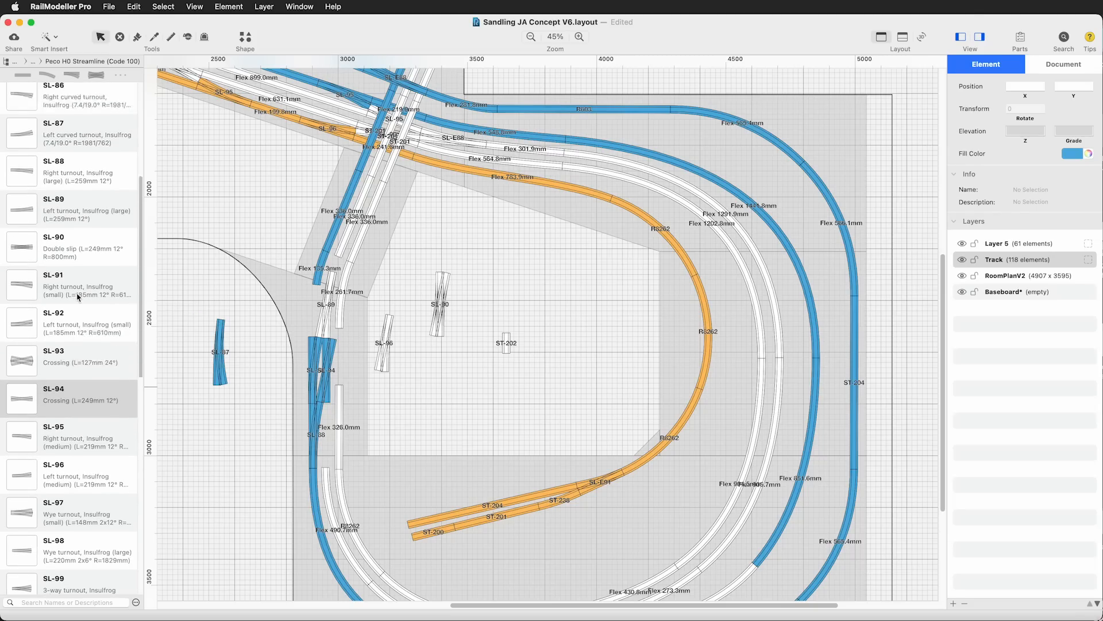
Set the SL-94 crossing aside inside the loop, restore the SL-90 double slip in its place, and delete the overlapping SL-88 and SL-89 turnouts
scroll(77, 297, down, 3)
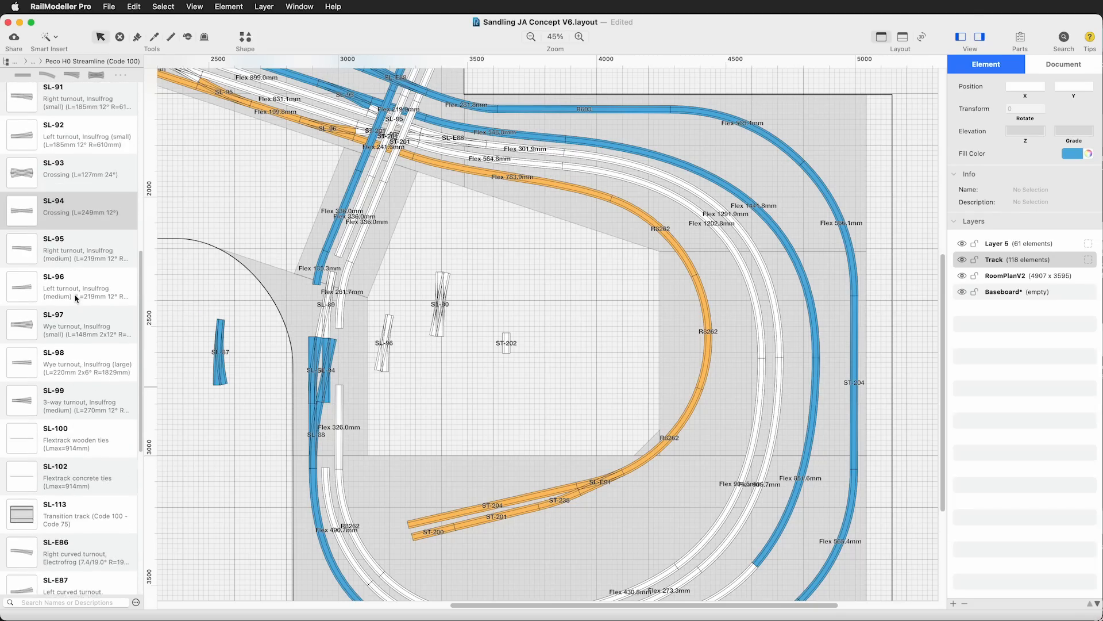
drag(326, 374, 443, 383)
drag(440, 308, 338, 325)
click(313, 362)
key(Delete)
click(327, 310)
key(Delete)
Select the connected SL-96, SL-90 and SL-88 together and shift the group into line with the loop's left-side tracks
click(339, 335)
shift+click(327, 377)
shift+click(315, 415)
drag(326, 382, 326, 371)
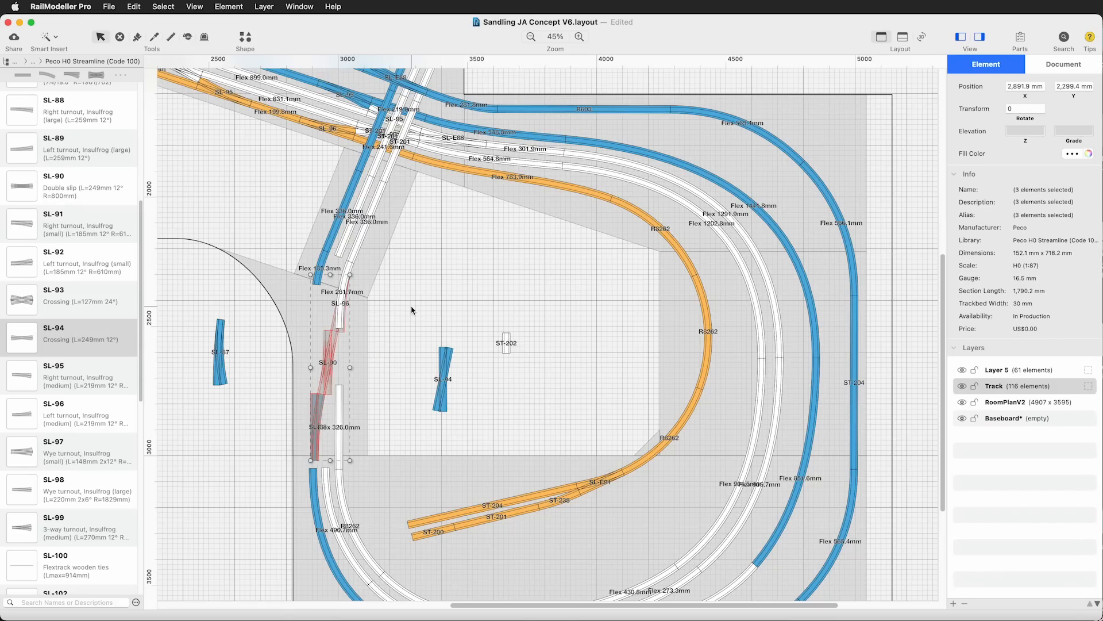
Delete the white 261.7 mm flex track overlapping the SL-96 and the short blue flex track above the junction
click(404, 306)
click(343, 320)
key(Delete)
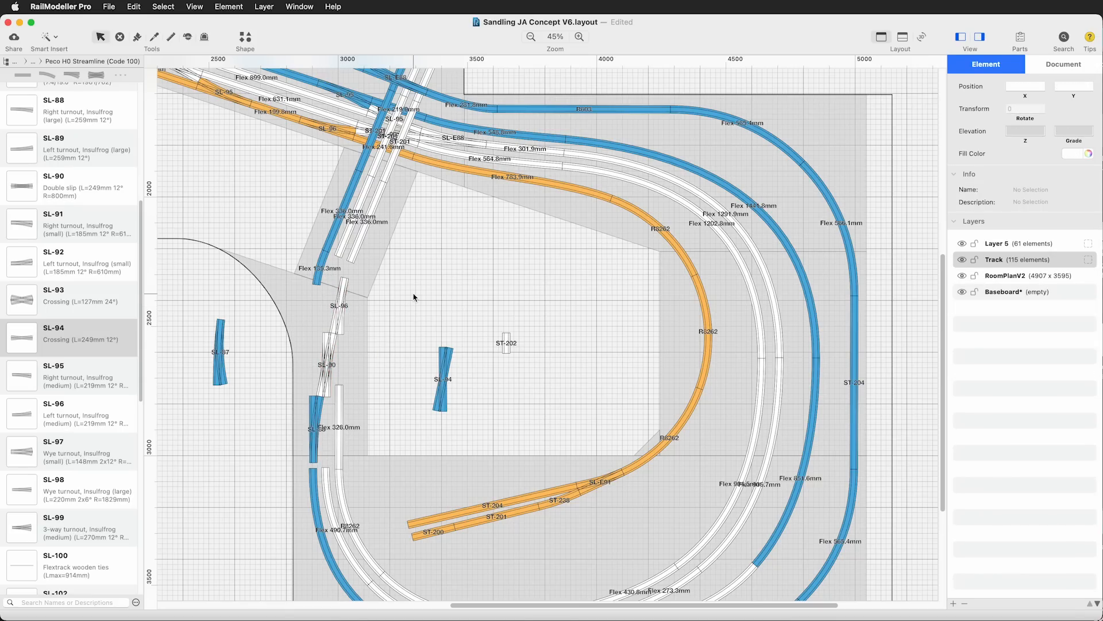
click(318, 271)
key(Delete)
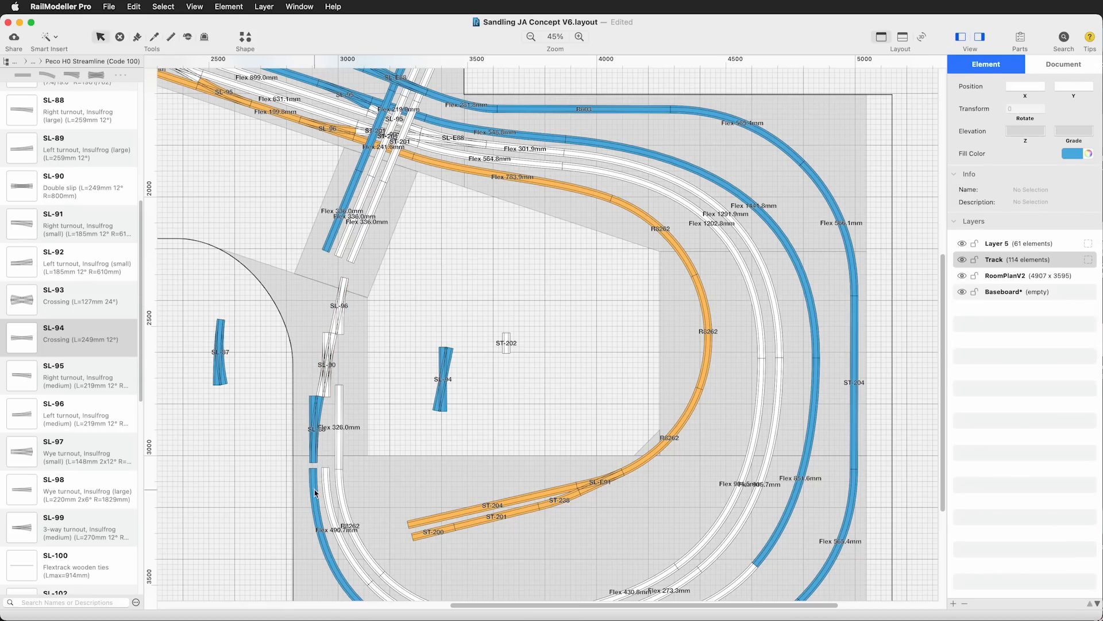
Replace the blue 1206.4 mm flex track around the loop's lower-left corner with generic flex track joining the SL-88 to the bottom straight
scroll(492, 396, down, 4)
scroll(492, 397, up, 4)
click(315, 415)
click(326, 372)
click(314, 487)
scroll(555, 403, up, 1)
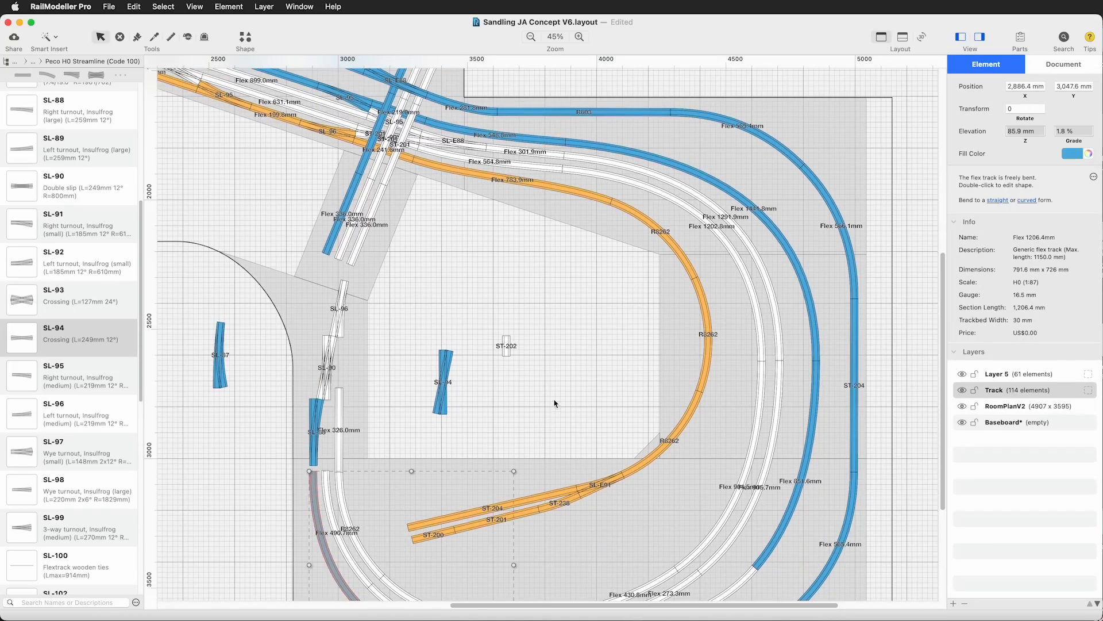
scroll(555, 404, down, 5)
click(249, 458)
click(431, 515)
key(Delete)
click(48, 38)
click(313, 357)
click(512, 545)
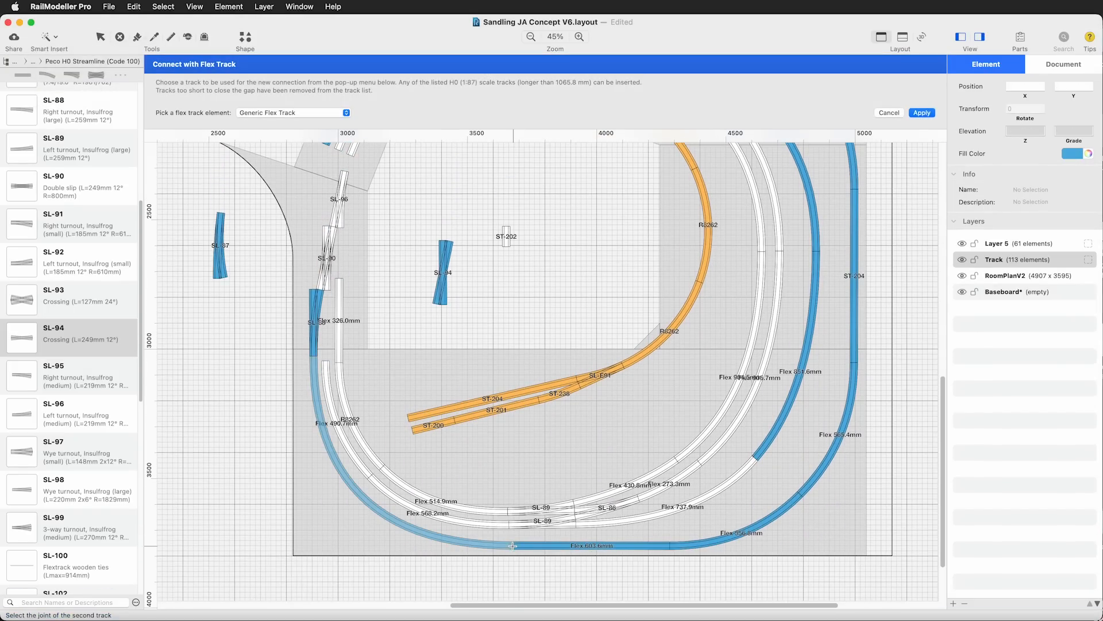
click(922, 113)
Delete the white 326 mm flex track and connect the innermost white curve to the SL-96 with generic flex track
scroll(228, 360, up, 5)
click(339, 367)
key(Delete)
click(48, 38)
click(339, 483)
click(339, 347)
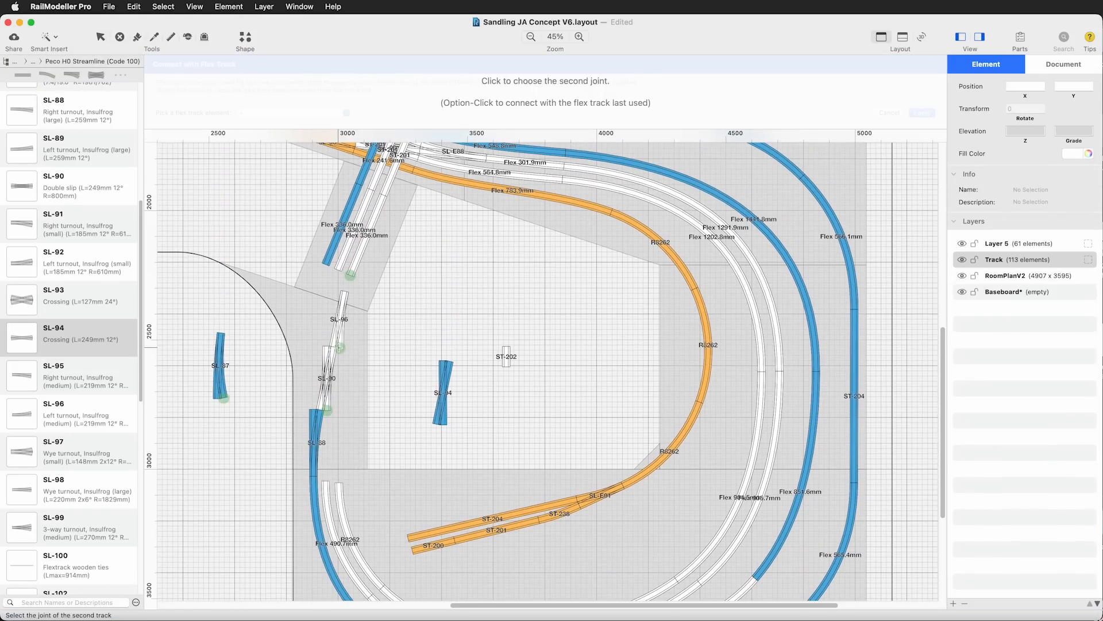
click(921, 112)
Connect the second white curve to the lower end of the SL-90 double slip with generic flex track
click(49, 37)
click(76, 81)
click(326, 481)
click(327, 411)
click(922, 112)
click(255, 450)
Try joining the SL-88 directly to the upper blue track with a single generic flex track
click(49, 37)
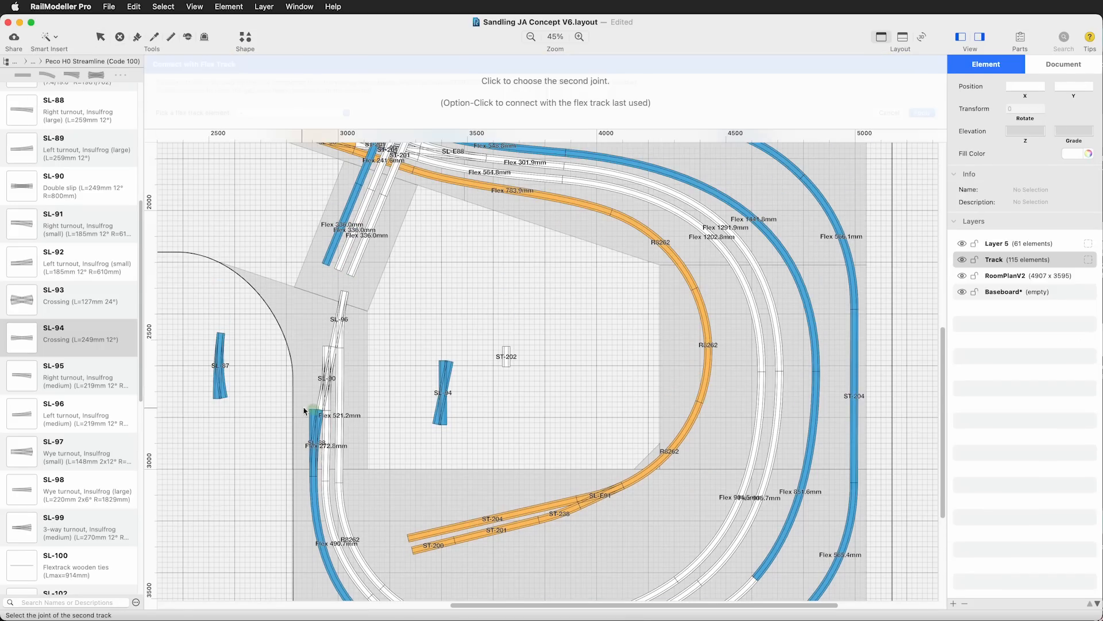
click(921, 113)
click(239, 401)
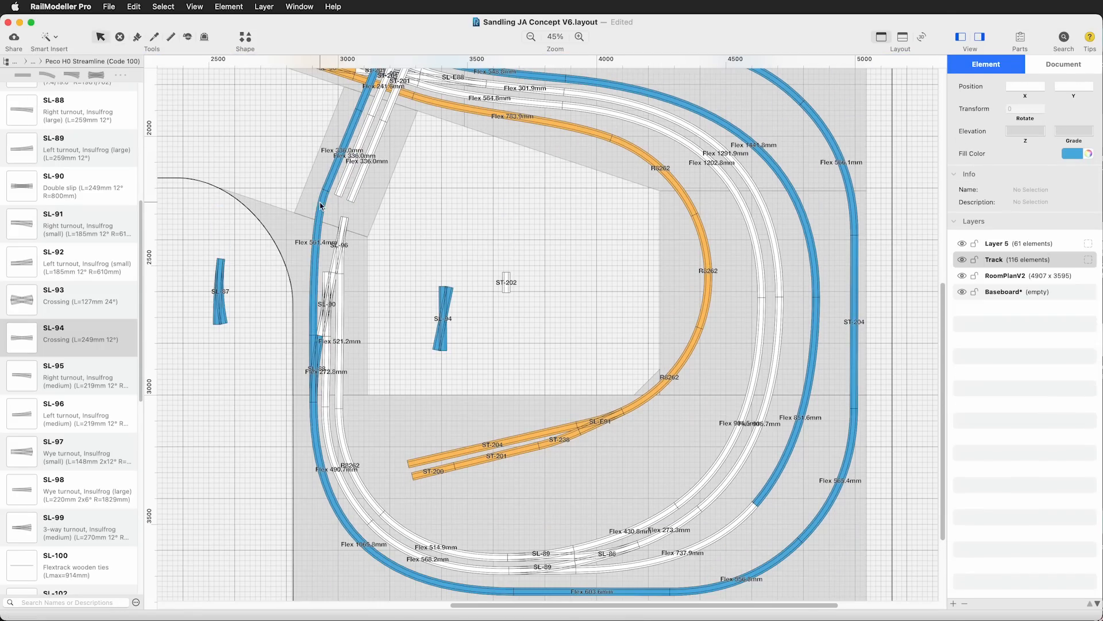
click(318, 231)
key(Delete)
Attach an ST-201 double straight from the Peco H0 SeTrack library above the SL-88 and connect it to the upper blue track with generic flex track
scroll(67, 254, up, 5)
click(71, 61)
click(71, 50)
drag(33, 142, 356, 338)
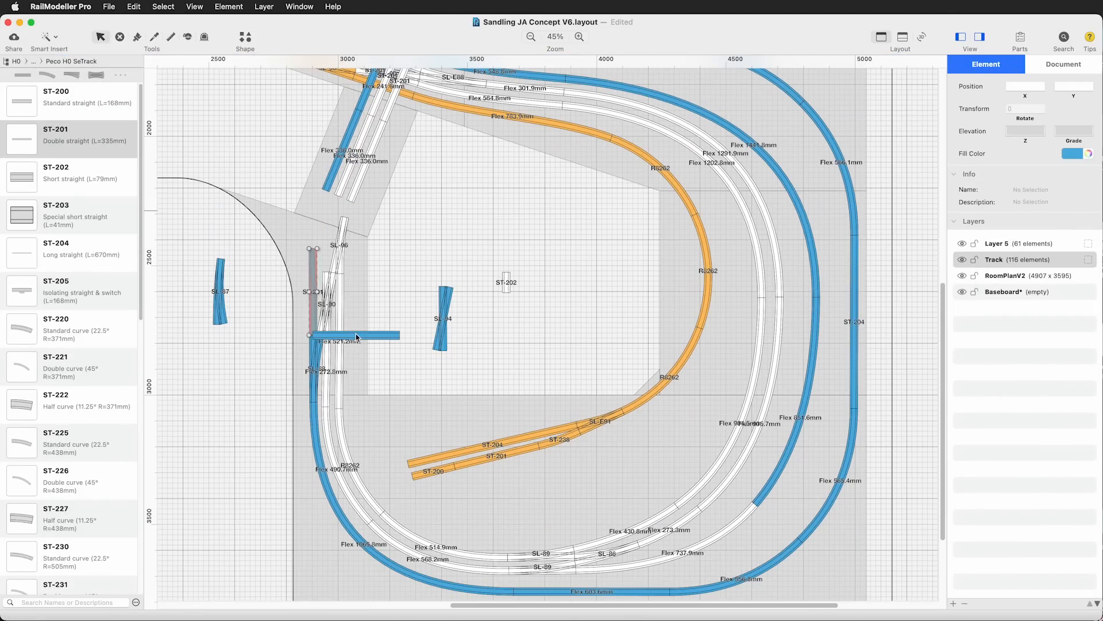
click(49, 37)
click(76, 82)
click(922, 113)
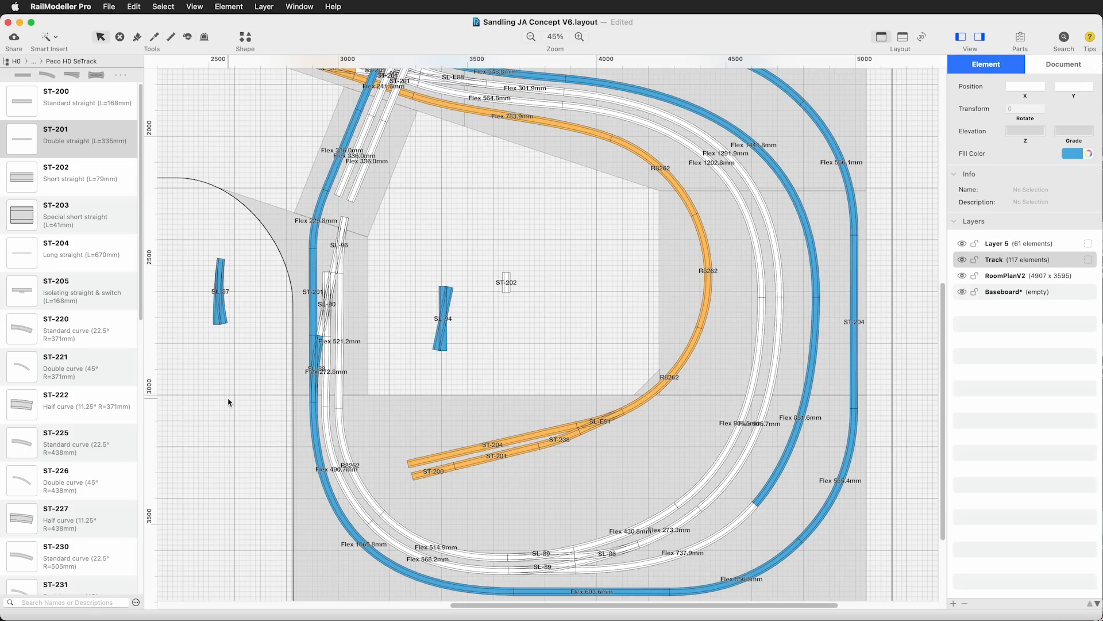
Connect the upper end of the SL-90 double slip to the middle white track above with generic flex track
click(49, 37)
click(75, 80)
click(330, 346)
click(338, 270)
click(922, 113)
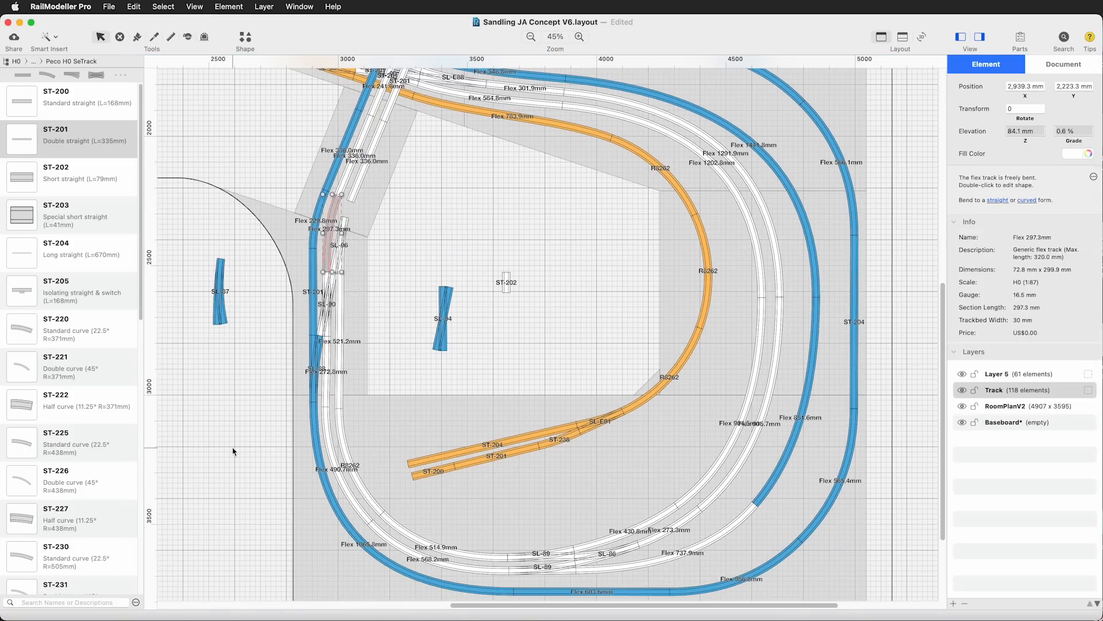
click(234, 450)
Connect the upper end of the SL-96 to the remaining white track above with generic flex track
click(50, 37)
click(75, 80)
click(345, 292)
click(423, 305)
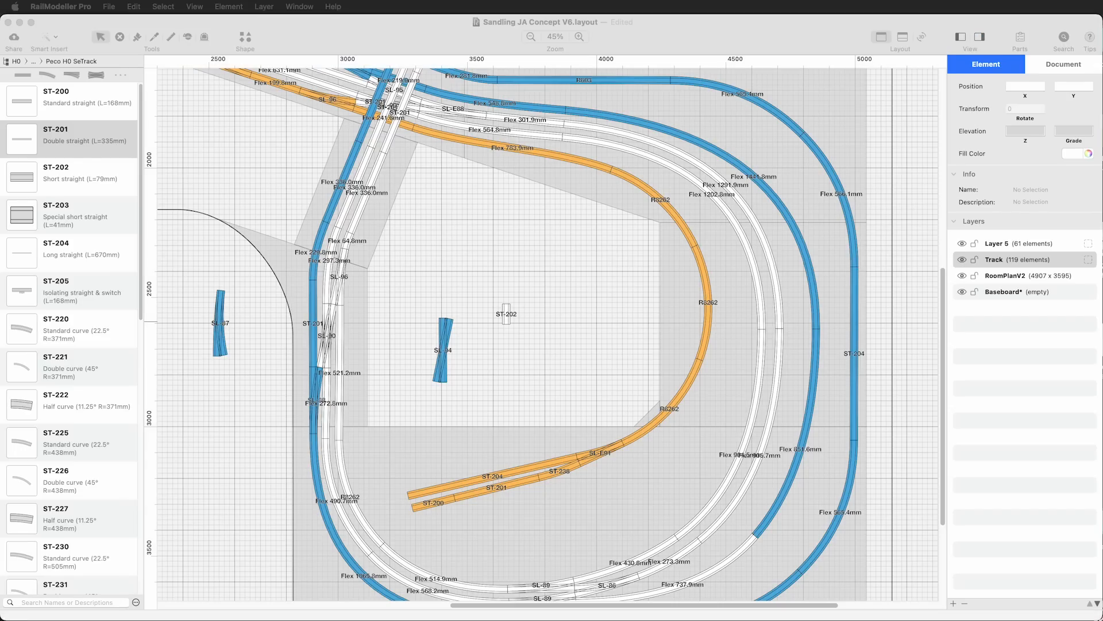
drag(0, 340, 622, 5)
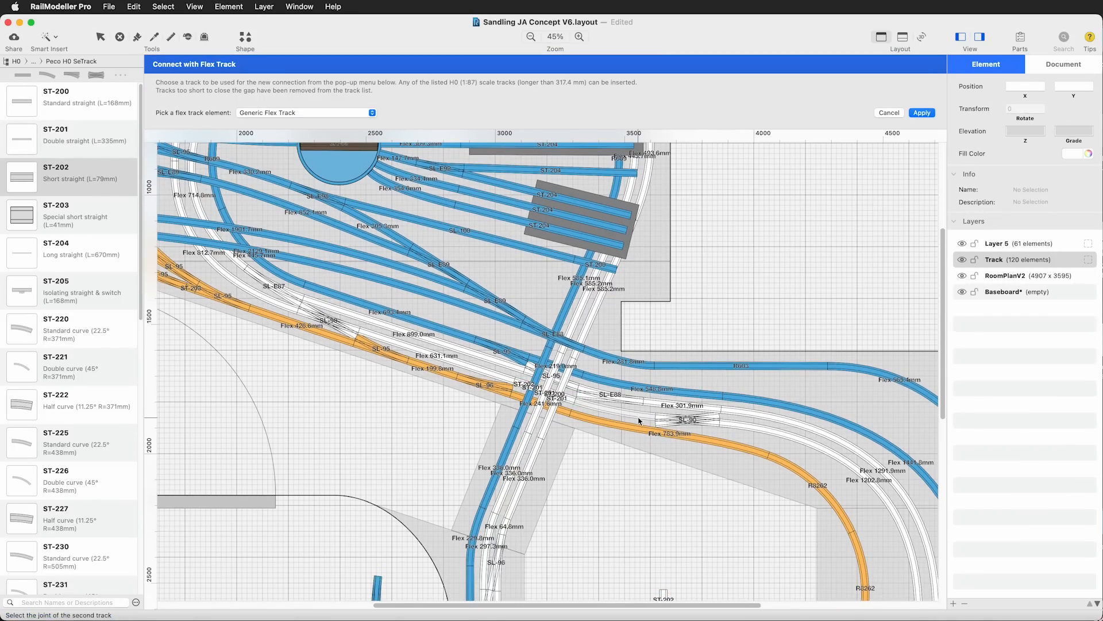
Delete the white SL-E88 turnout after the track crossing and the orange turnout just before it
key(Delete)
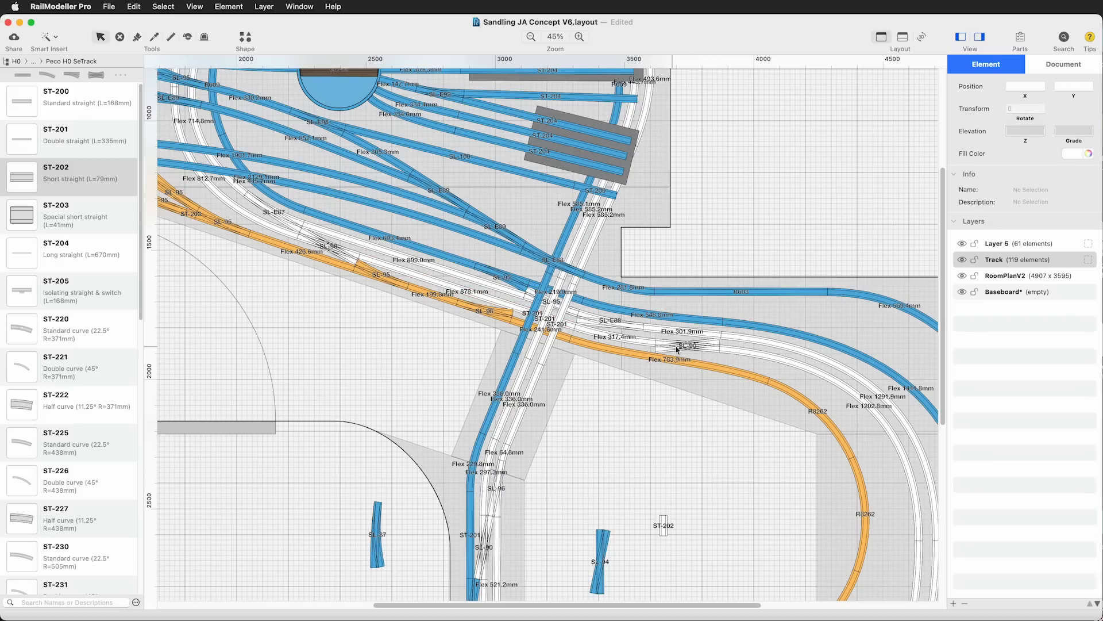
click(619, 324)
key(Delete)
click(495, 314)
key(Delete)
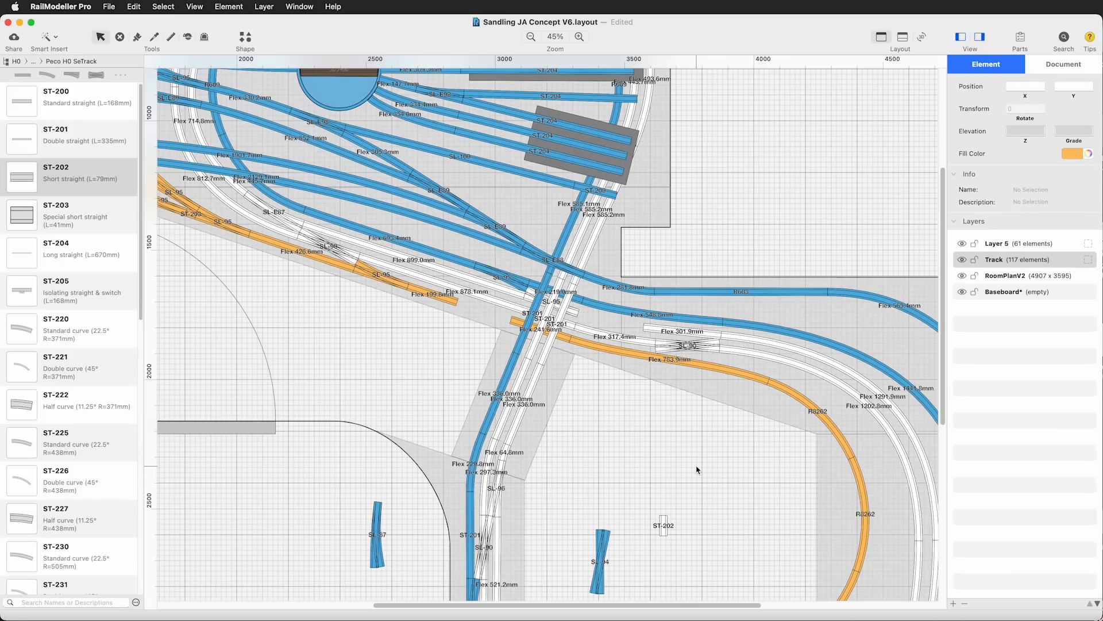
Attach an SL-87 left curved turnout from the Peco H0 Streamline (Code 100) library to the SL-90 and delete the white 301.9 mm flex track
click(72, 60)
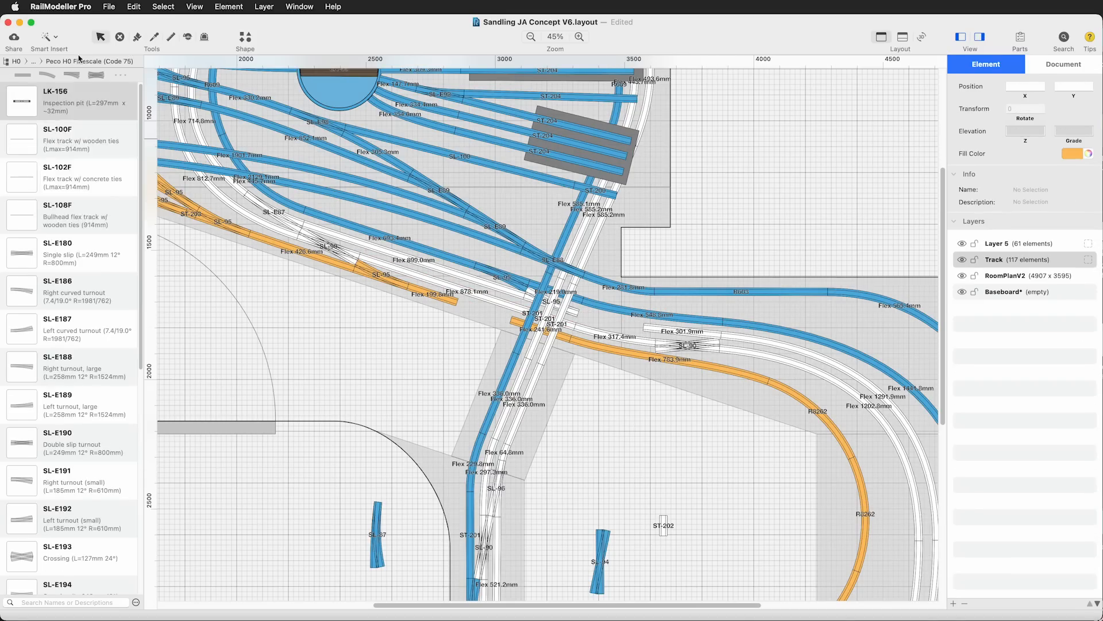
click(79, 61)
drag(45, 375, 690, 440)
drag(700, 443, 763, 344)
click(690, 471)
drag(615, 604, 677, 604)
click(554, 331)
key(Delete)
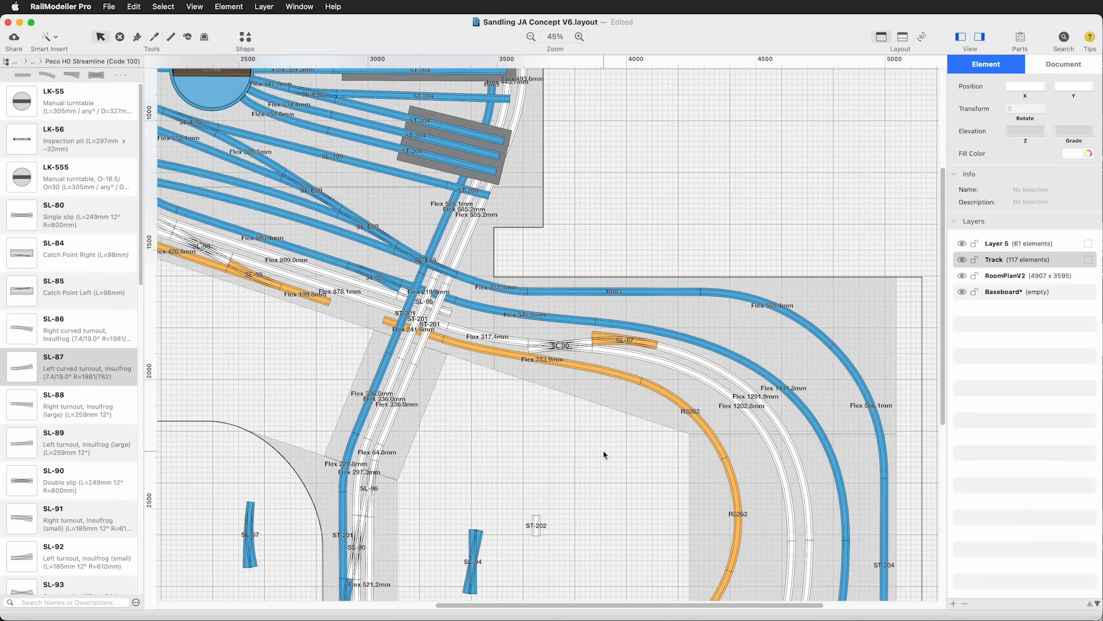
Park an SL-96 left turnout inside the loop and attach an SL-95 right turnout to the end of the SL-87
scroll(76, 454, down, 15)
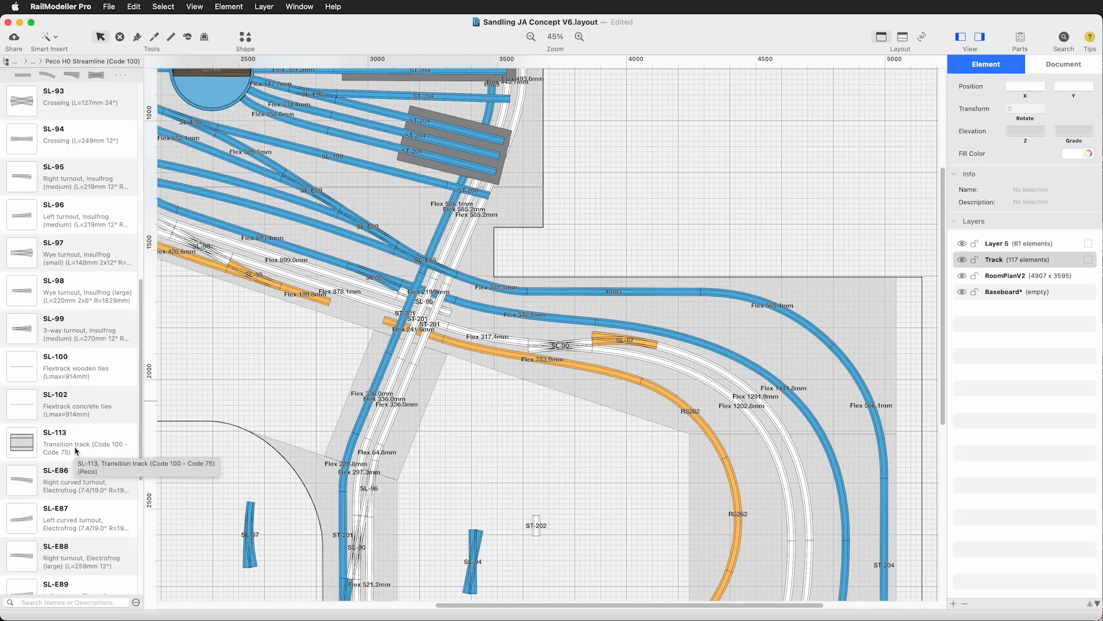
scroll(77, 451, up, 8)
drag(44, 314, 545, 488)
click(709, 392)
drag(44, 275, 685, 354)
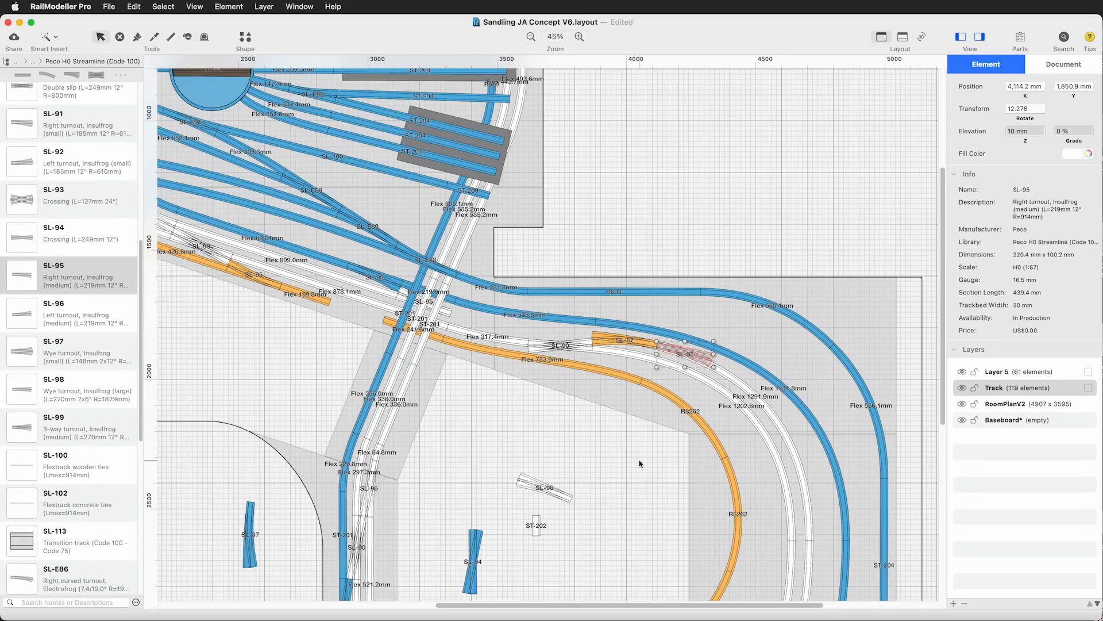
click(640, 463)
Add an SL-E87 left curved turnout between the SL-95 and the blue outer curve
scroll(75, 435, down, 10)
scroll(74, 435, up, 1)
drag(44, 237, 598, 447)
drag(627, 460, 743, 365)
click(633, 460)
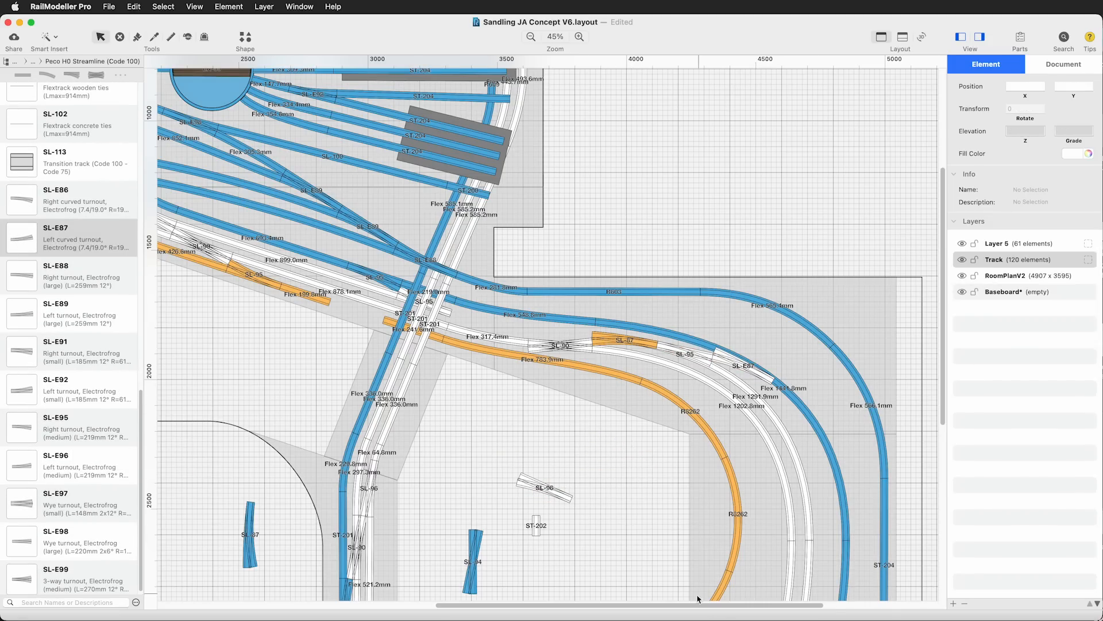
Set the SL-E87 and SL-95 aside inside the loop and attach an SL-E86 right curved turnout to the SL-87 instead
drag(697, 605, 767, 605)
drag(943, 311, 943, 372)
drag(601, 239, 415, 321)
drag(542, 227, 489, 365)
drag(25, 198, 546, 230)
click(365, 298)
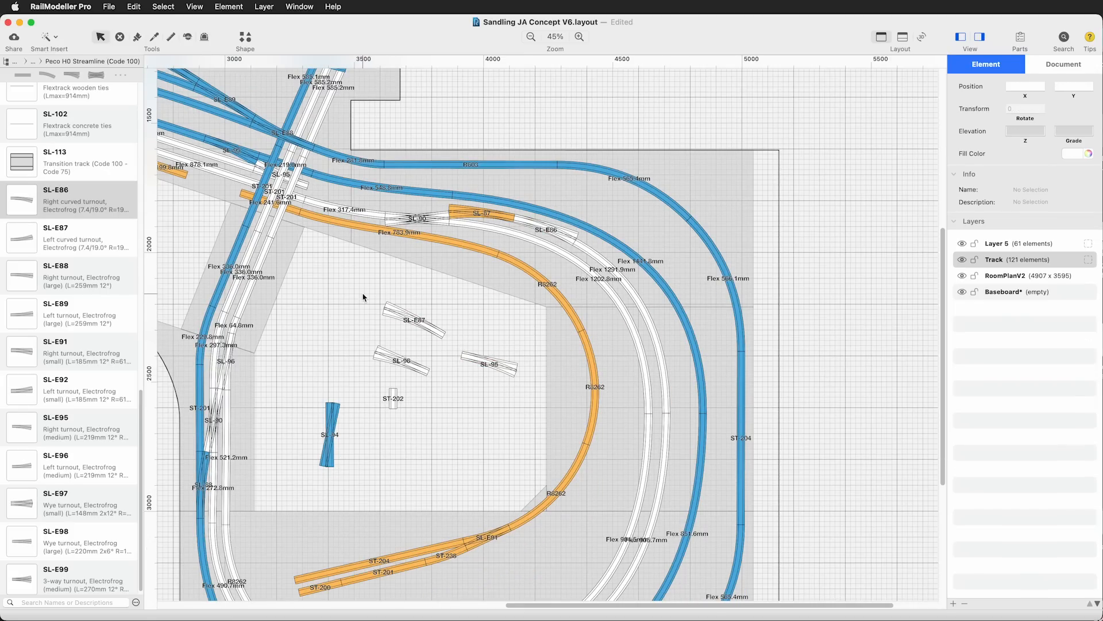
Attach the parked SL-E87 to the end of the SL-E86 so it meets the blue outer curve
click(425, 330)
drag(424, 330, 617, 259)
click(445, 303)
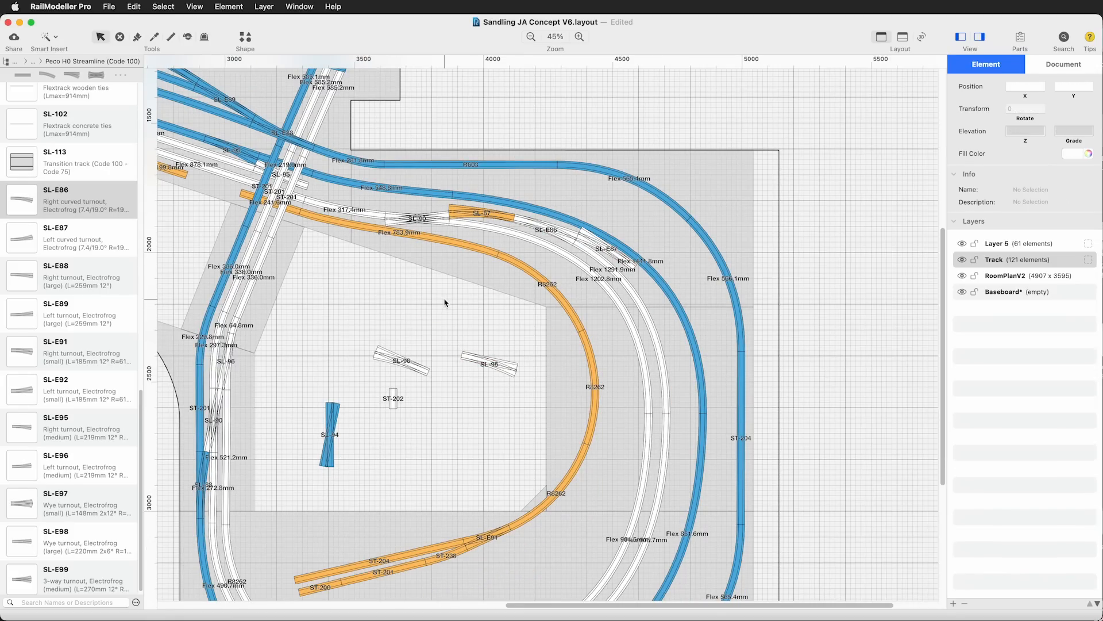
Replace the blue 1441.8 mm flex track with generic flex tracks connecting both ends of the SL-E87 to the blue line
click(662, 288)
key(Delete)
click(53, 36)
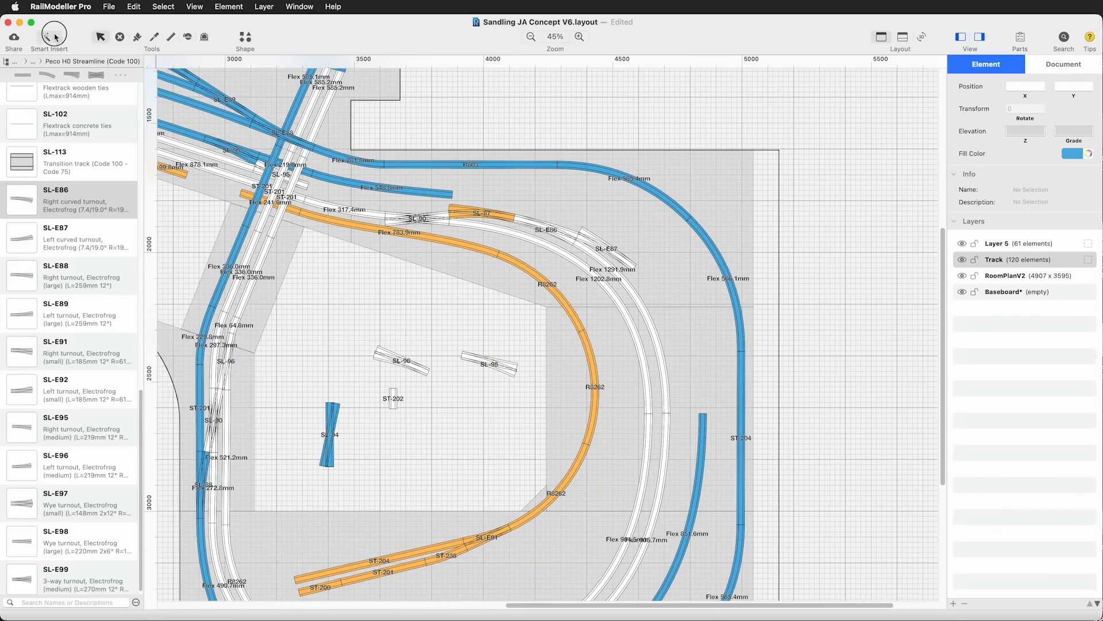
click(636, 265)
click(703, 413)
key(Return)
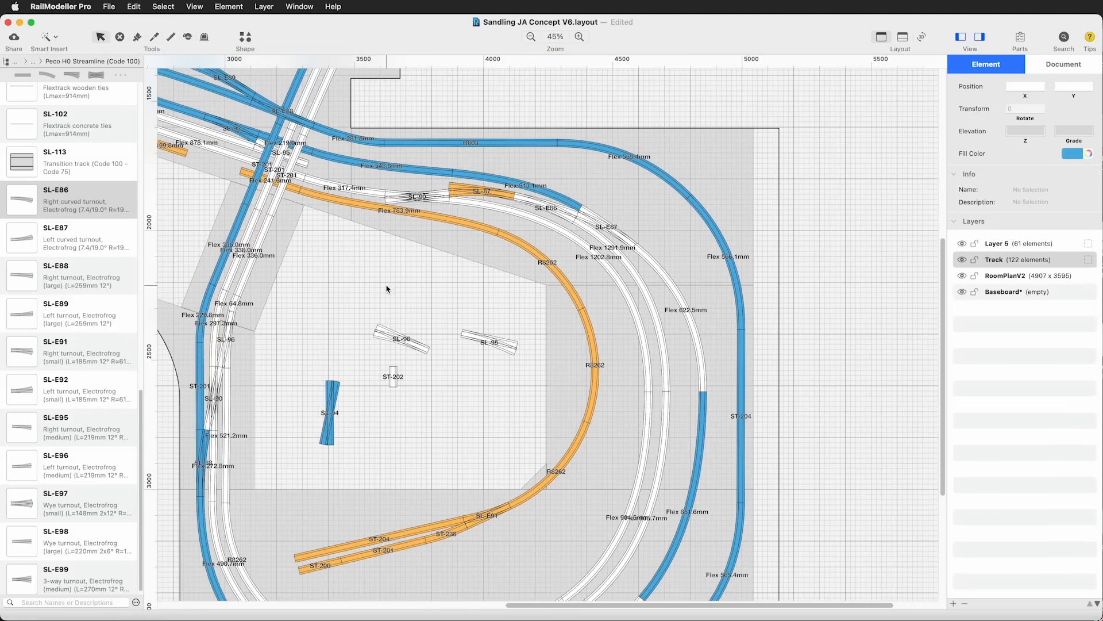
Colour the SL-E87 turnout and the flex track leading down from it blue
click(816, 287)
key(super+z)
click(837, 270)
scroll(828, 281, down, 3)
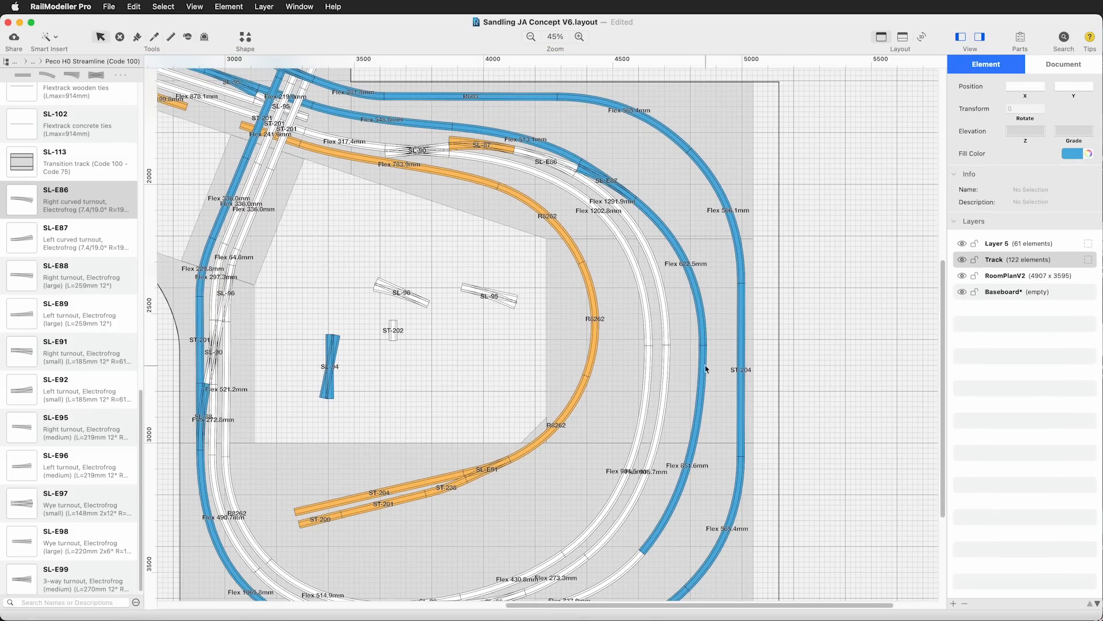
Delete the blue 622.5 mm flex track and shorten the upper end of the blue flex track below it
click(701, 338)
key(Delete)
click(702, 362)
double_click(703, 362)
drag(703, 346, 703, 365)
click(822, 453)
Connect the SL-E87 to the shortened blue track with generic flex track and recolour the orange SL-87 turnout white
key(super+shift+f)
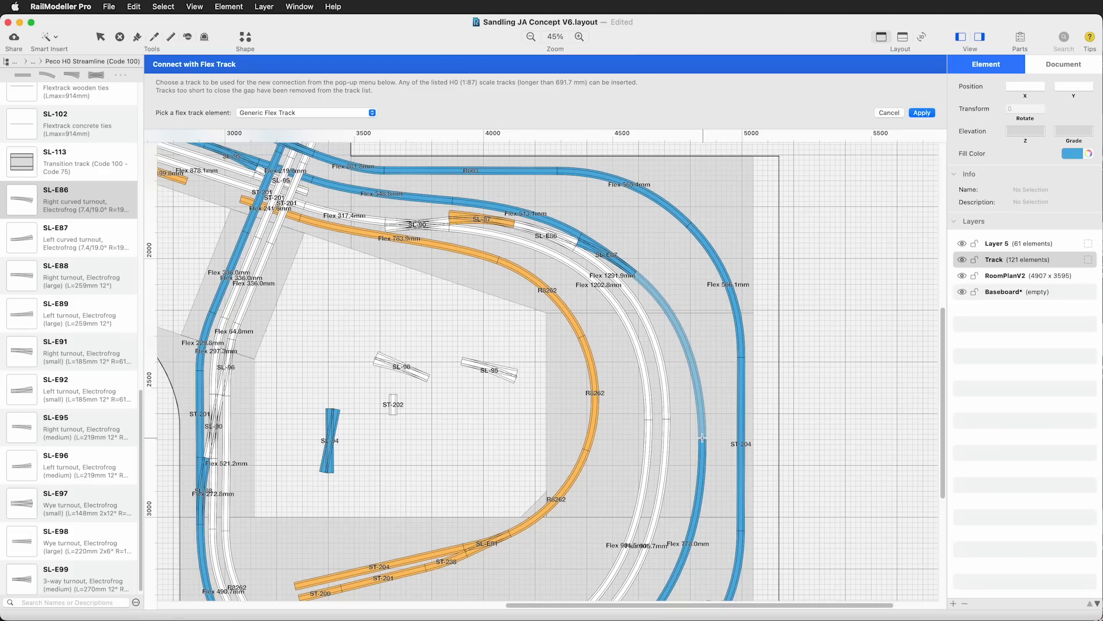
key(Return)
click(865, 333)
scroll(689, 308, up, 2)
click(476, 183)
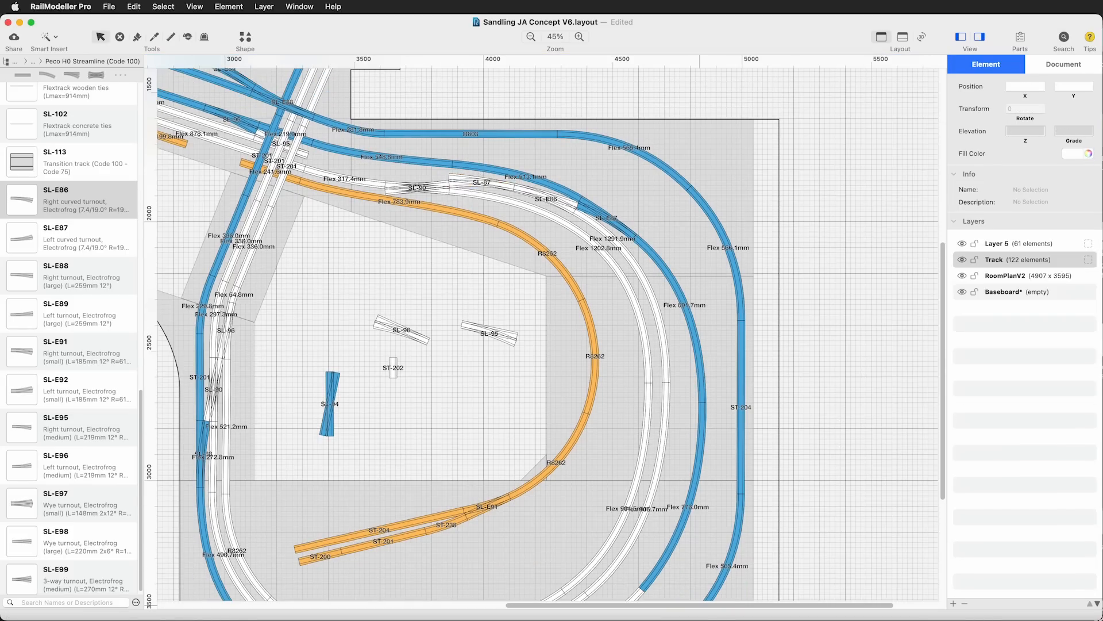
Delete the blue turnout beside the diagonal track crossing and the SL-95 turnout lying on the crossing
scroll(566, 249, left, 10)
scroll(566, 249, up, 4)
click(566, 248)
key(Delete)
click(604, 270)
key(Delete)
Bring ST-200, ST-202 and ST-203 straights from the Peco H0 SeTrack library to the area around the diagonal track crossing
click(92, 61)
drag(22, 101, 597, 271)
drag(22, 177, 282, 277)
drag(22, 215, 624, 280)
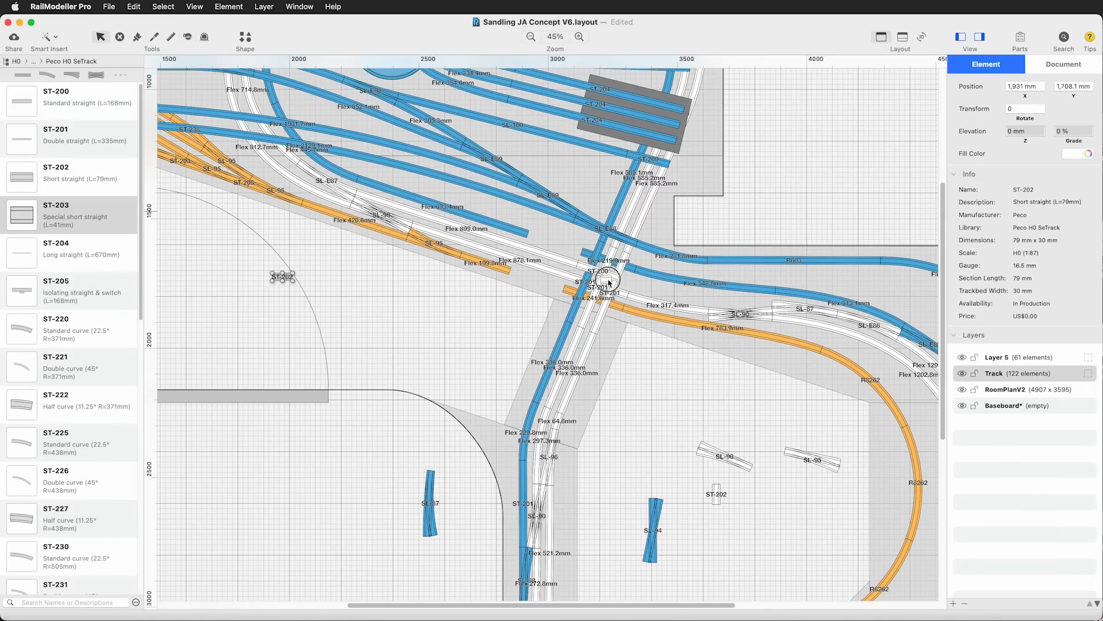
Connect the white track end at the diagonal crossing to the free end of the SL-87 with generic flex track
key(super+shift+f)
click(629, 281)
click(355, 190)
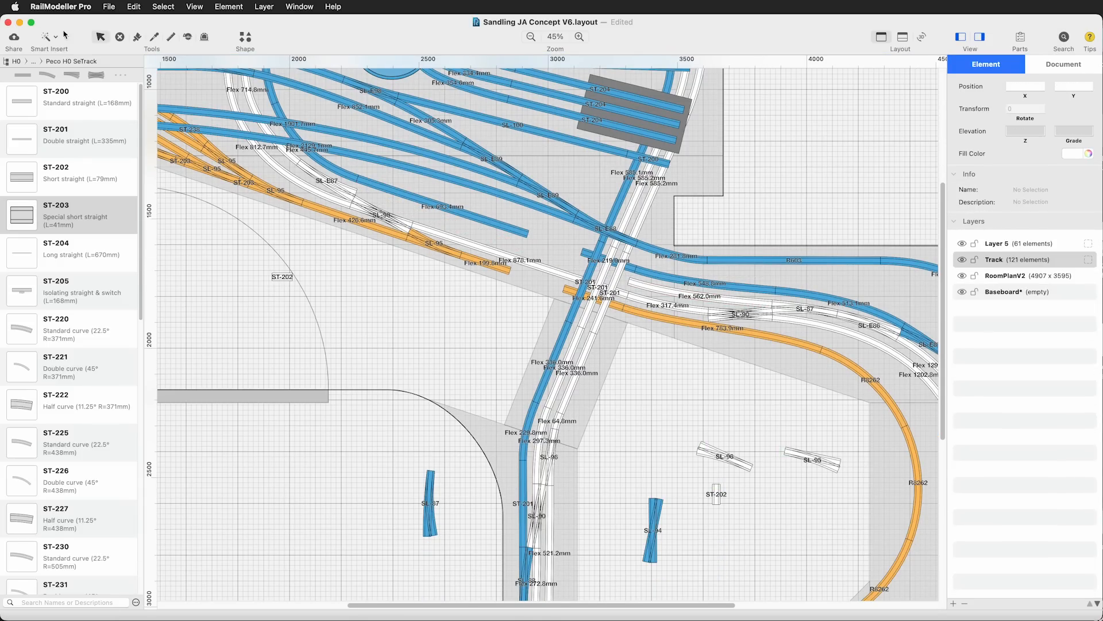
key(Return)
Replace the short white track near the SL-E87 on the station approach with the parked SL-96 and add a duplicate SL-96 beyond it
click(374, 200)
key(Delete)
drag(724, 456, 384, 202)
key(super+d)
drag(403, 280, 441, 206)
click(377, 332)
Shorten the blue 693.4 mm line to end beside the first SL-96 and delete the blue 219 mm flex track at the crossing
click(498, 224)
drag(528, 233, 414, 197)
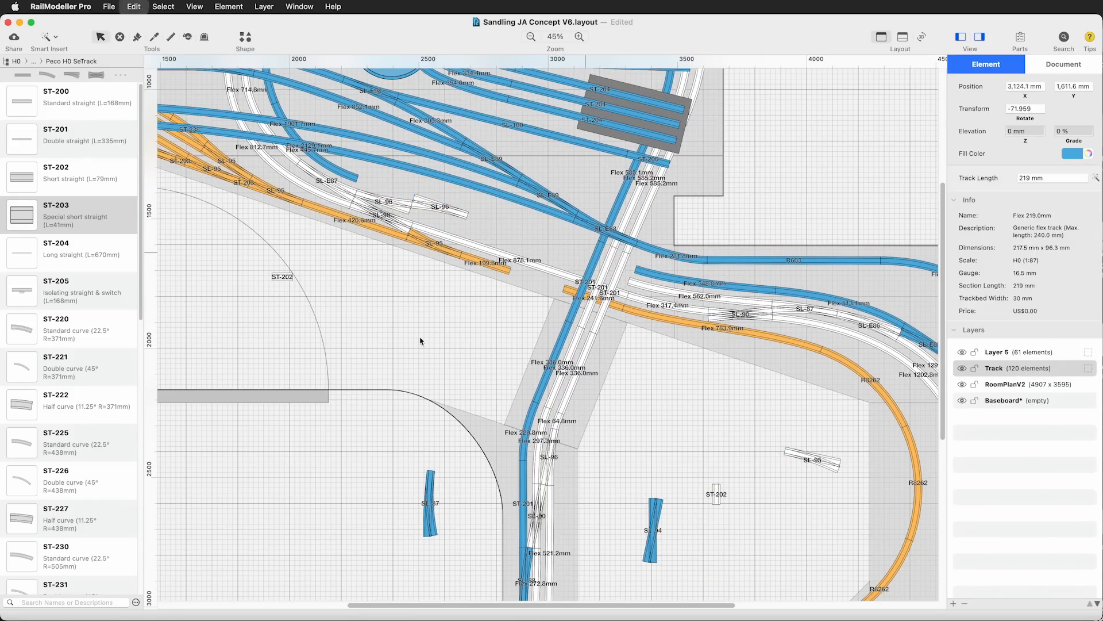
click(595, 256)
key(Delete)
Connect the second SL-96 to the blue track beyond the crossing and join the adjacent white track ends across it with generic flex track
click(466, 215)
click(636, 269)
key(Return)
click(629, 281)
click(412, 218)
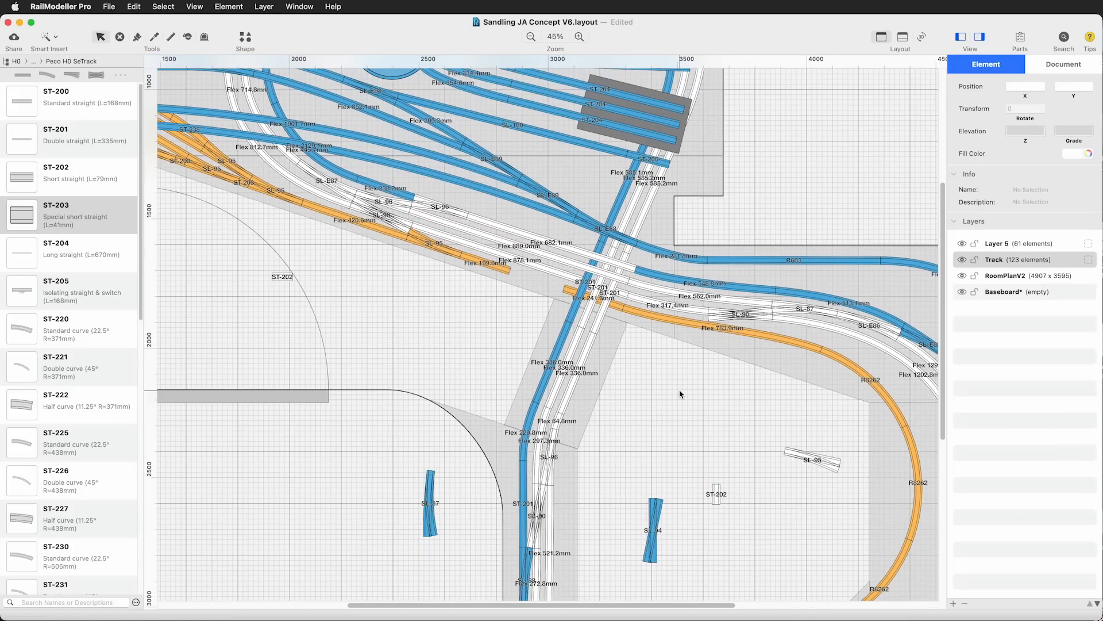
Move the parked blue SL-87 curved turnout to the crossing-side end of the SL-90, alongside the orange track
scroll(91, 489, down, 10)
drag(430, 503, 699, 296)
click(701, 443)
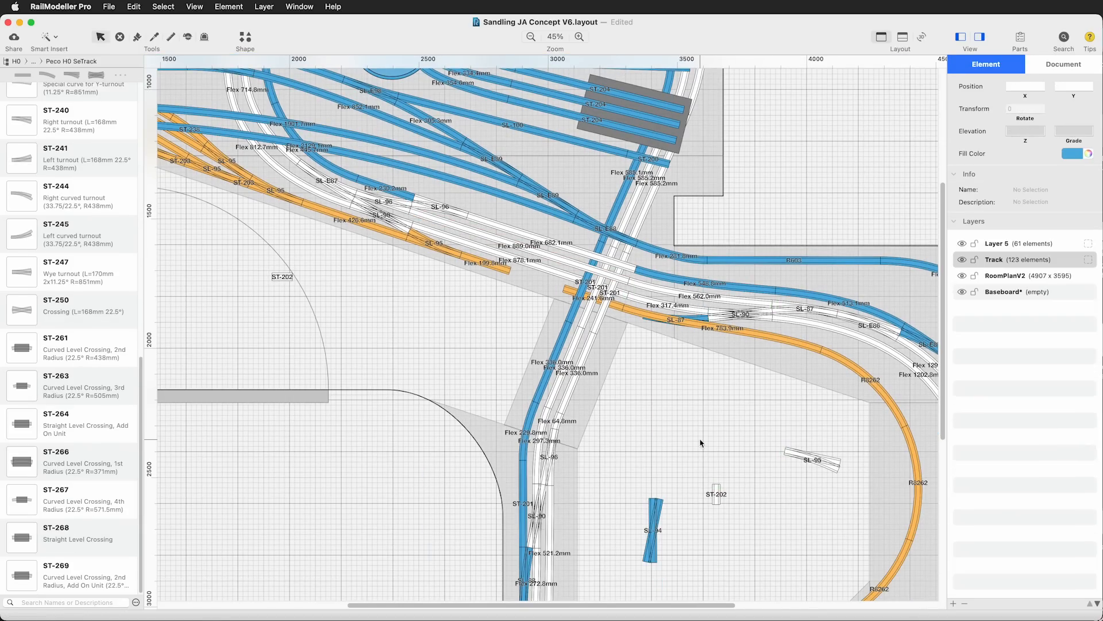
Delete the orange 783.9 mm flex track and the orange stub at the crossing, and connect the orange curve to the blue SL-87 with flex track
click(729, 332)
key(Delete)
click(609, 303)
Delete the short orange flex track beyond the SL-95 and connect the SL-95 to the SL-87 across the crossing with flex track
key(Delete)
click(822, 350)
click(708, 325)
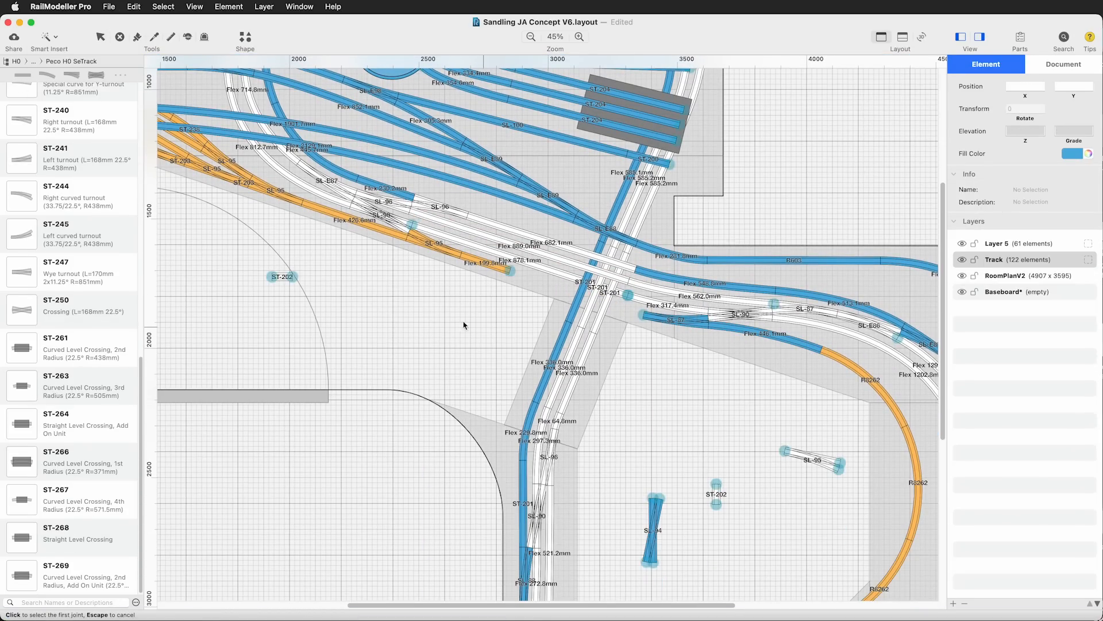
click(486, 264)
key(Delete)
click(476, 374)
click(460, 254)
click(644, 394)
click(804, 419)
drag(597, 605, 660, 604)
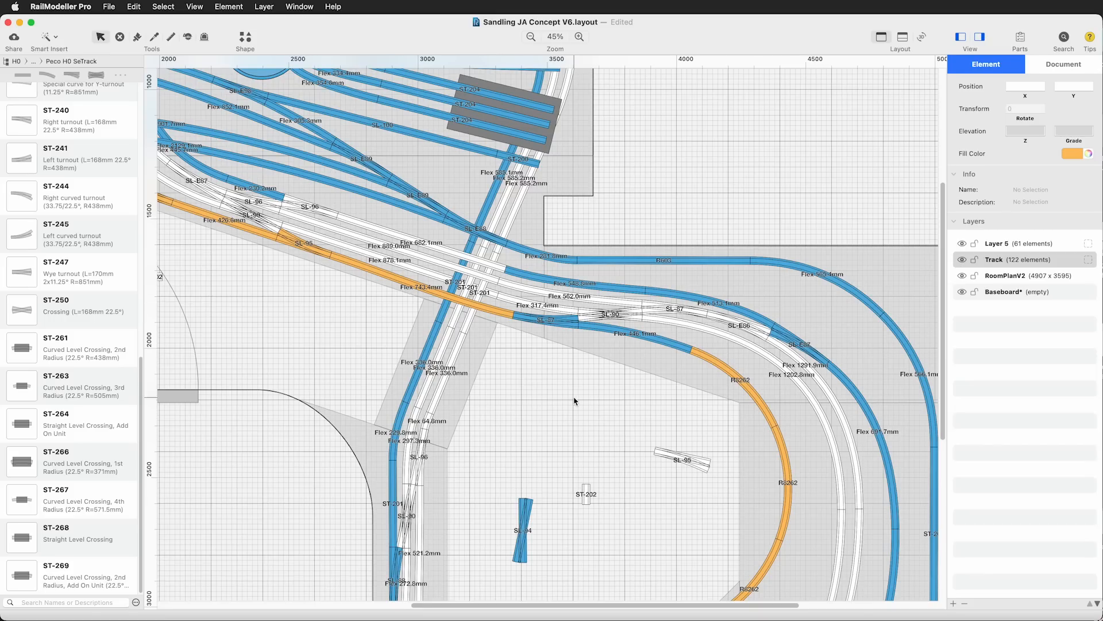
Colour the SL-87 turnout and the adjoining 446.1 mm flex track orange
click(546, 320)
click(722, 369)
click(546, 320)
shift+click(660, 337)
click(1073, 154)
click(1029, 201)
Delete the parked SL-94, SL-95 and ST-202 pieces and colour the end SL-96 and its 682.1 mm flex track blue
click(518, 535)
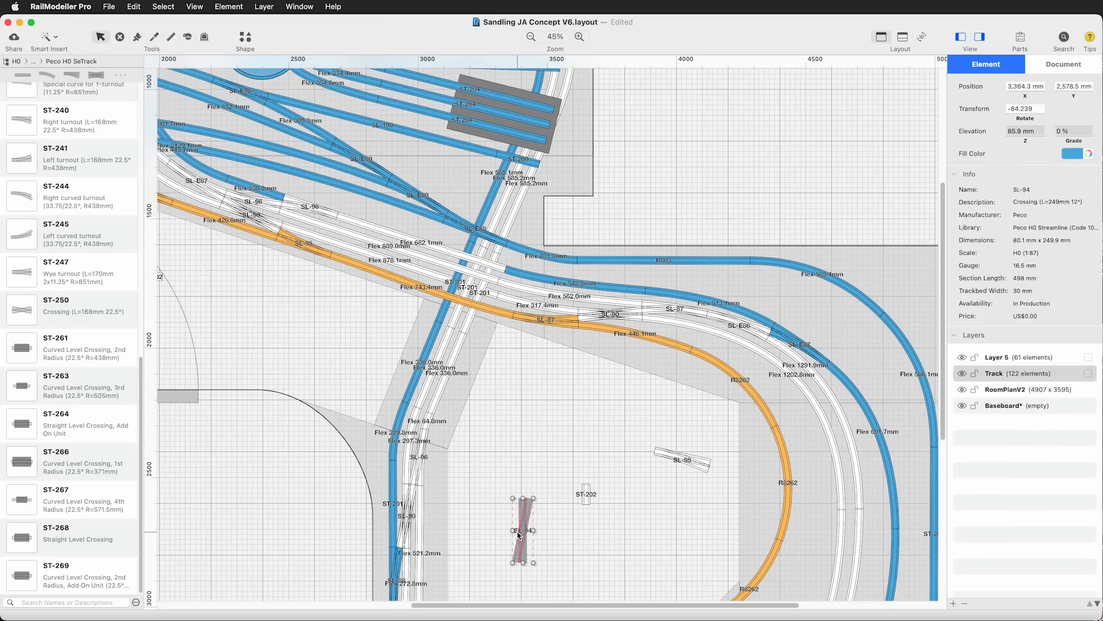
drag(518, 535, 291, 207)
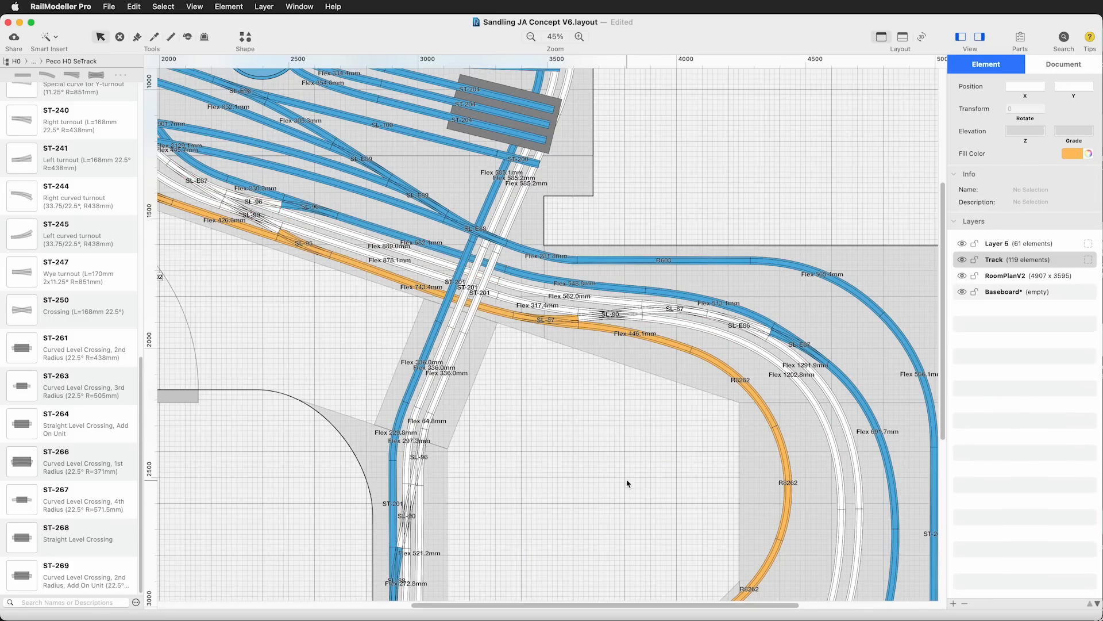
Replace the long straights on the roads through the upper engine shed beside the turntable with ST-201 double straights
key(super+minus)
key(super+plus)
key(super+plus)
scroll(625, 322, up, 10)
click(625, 322)
key(Delete)
scroll(79, 229, up, 15)
drag(34, 135, 711, 276)
key(Delete)
Extend the upper shed roads with ST-200 and ST-202 straights and fit the grey shed over them
drag(34, 99, 682, 303)
shift+click(605, 276)
alt+drag(682, 304, 682, 322)
drag(761, 310, 679, 297)
click(626, 247)
drag(22, 177, 722, 322)
shift+click(721, 303)
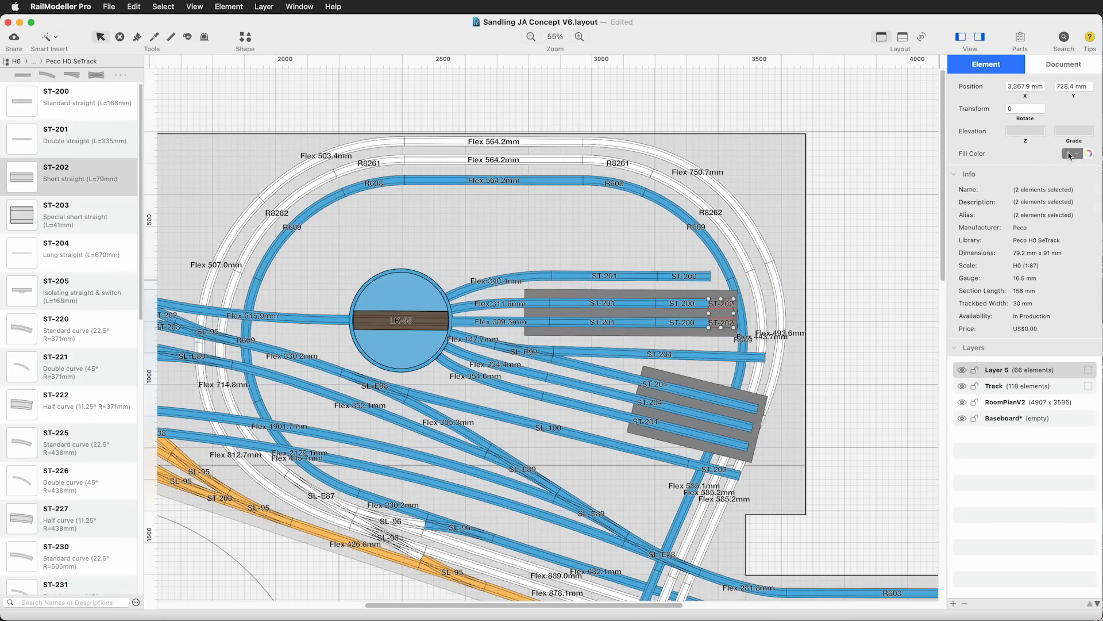
click(679, 333)
click(838, 412)
Rotate the SL-E92 turnout and its ST-204 to horizontal and rejoin them to the turntable with flex track, using a temporary ST-203 spacer
click(629, 356)
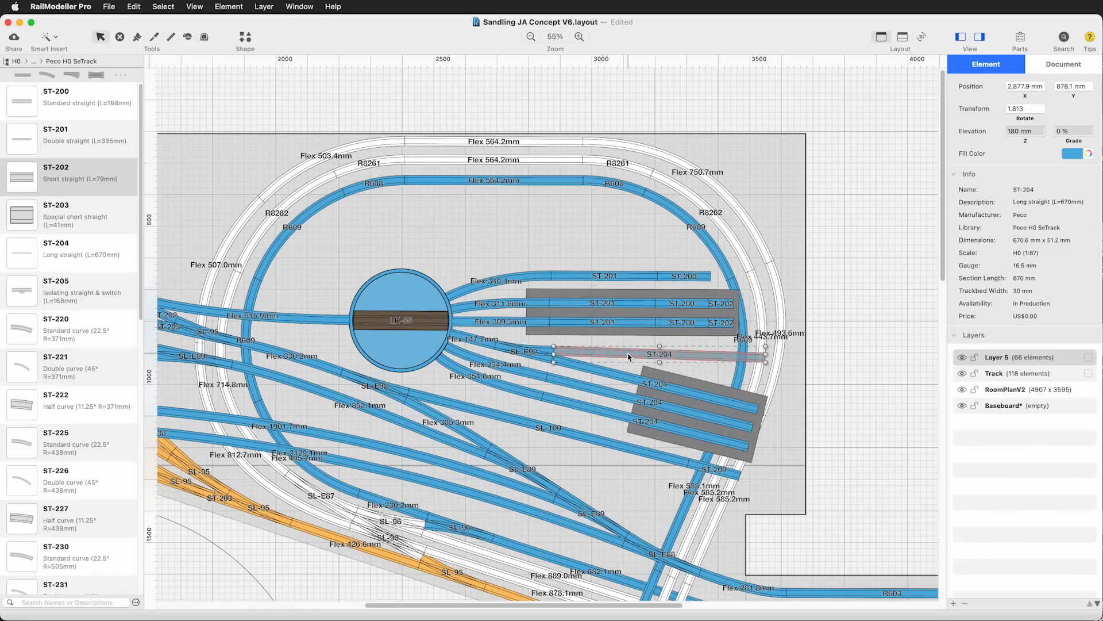
shift+click(529, 352)
drag(765, 339, 766, 336)
drag(695, 354, 689, 347)
drag(759, 331, 760, 328)
drag(687, 344, 683, 348)
drag(22, 214, 438, 337)
click(450, 334)
click(483, 342)
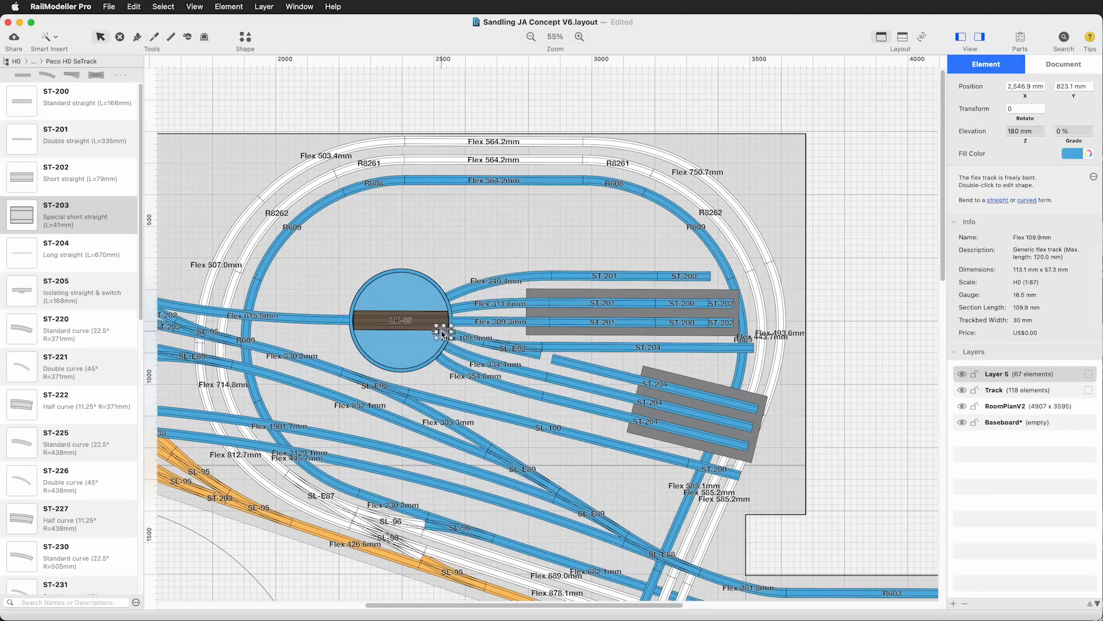
click(441, 329)
key(Delete)
Replace the ST-204s beyond the SL-E92 with ST-201, ST-200 and ST-202 on one road and ST-201 and ST-200 on the other
click(667, 348)
key(Delete)
click(595, 371)
key(Delete)
alt+drag(587, 349, 587, 365)
click(884, 423)
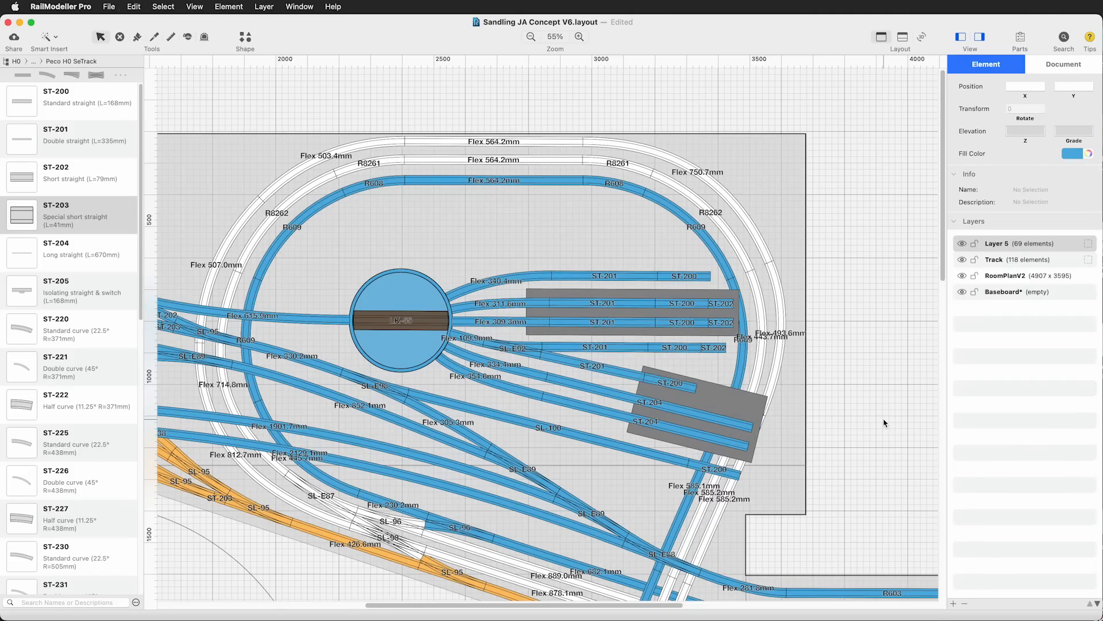
Move the lower shed closer to the turntable and rebuild its first two roads with ST-201, ST-200 and ST-202 straights in place of the ST-204s
drag(737, 398, 733, 396)
alt+drag(723, 323, 710, 392)
drag(735, 412, 730, 410)
click(697, 416)
key(Delete)
click(692, 431)
key(Delete)
click(708, 392)
shift+click(670, 383)
shift+click(620, 377)
click(917, 400)
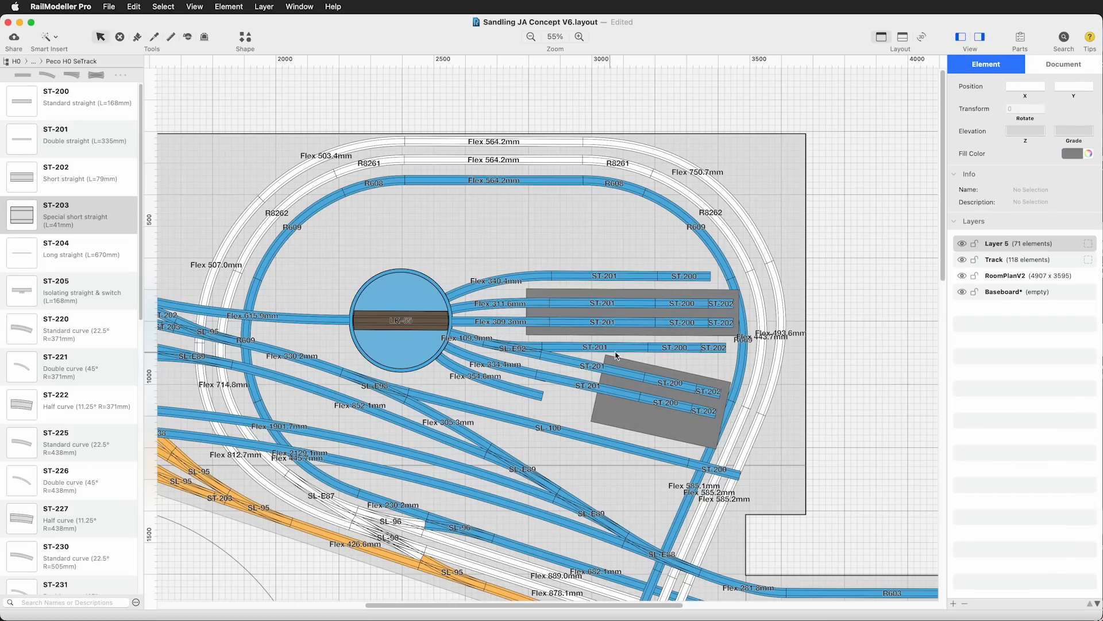
Lay ST-201, ST-200 and ST-202 straights on the lowest road of the lower shed
click(626, 394)
shift+click(667, 403)
alt+drag(584, 407, 584, 407)
Reconnect the two lowest shed roads to the turntable with new flex tracks, using a temporary ST-202 spacer at the turntable edge
drag(22, 177, 435, 339)
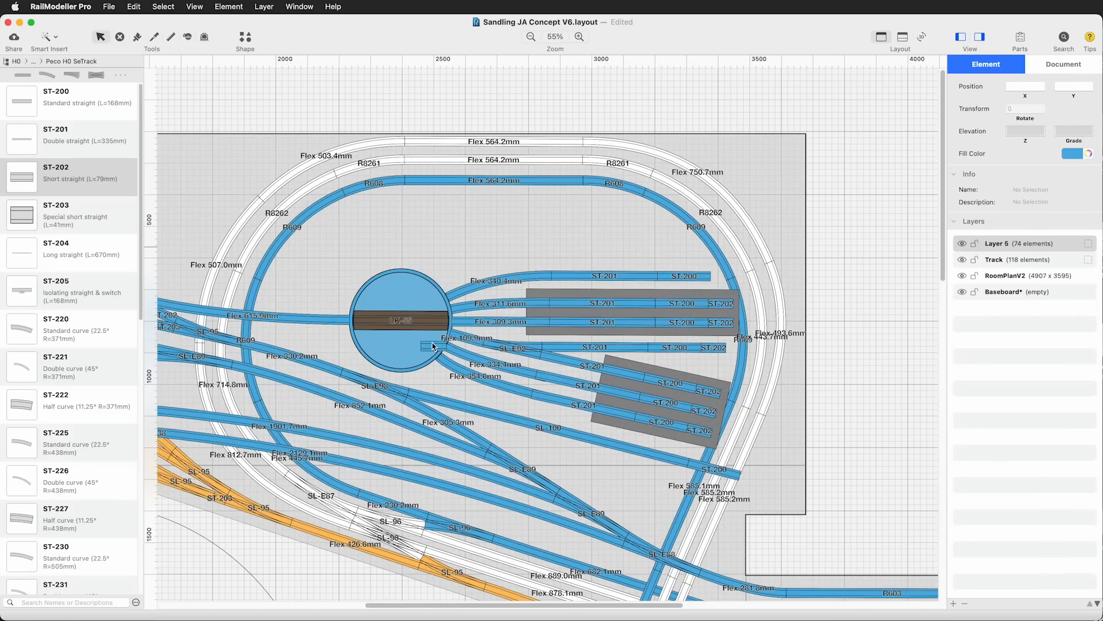
click(497, 375)
key(Delete)
click(535, 444)
click(449, 418)
key(Return)
click(533, 467)
click(438, 430)
key(Return)
click(425, 346)
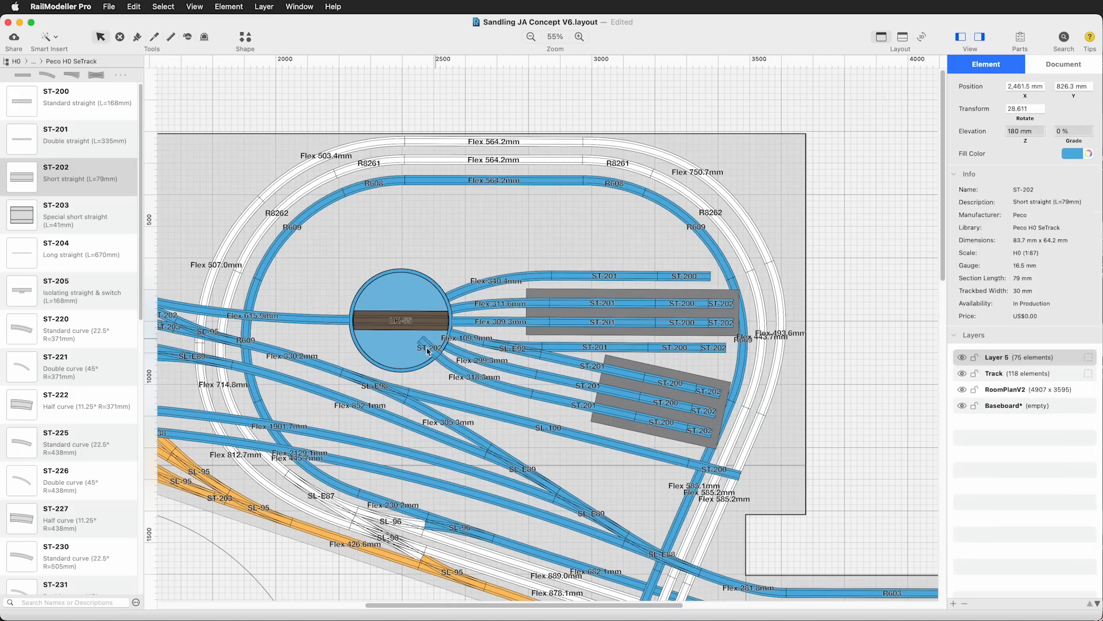
key(Delete)
Hide the Track layer and add an ST-202 short straight at the approach side of the turntable
click(962, 260)
click(963, 260)
click(963, 259)
click(397, 320)
drag(22, 177, 361, 320)
shift+click(401, 320)
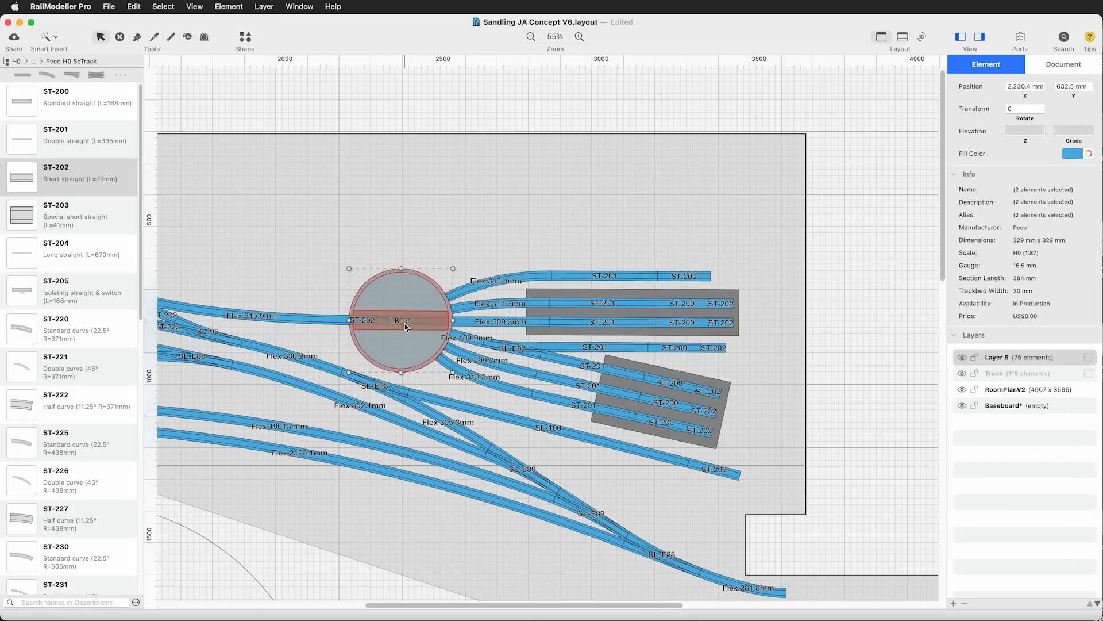
Select the turntable with all its roads and both sheds, show the Track layer again, and rotate the whole assembly clockwise
shift+click(684, 276)
shift+click(603, 276)
shift+click(497, 279)
shift+click(500, 304)
shift+click(500, 322)
shift+click(513, 348)
shift+click(719, 332)
shift+click(720, 400)
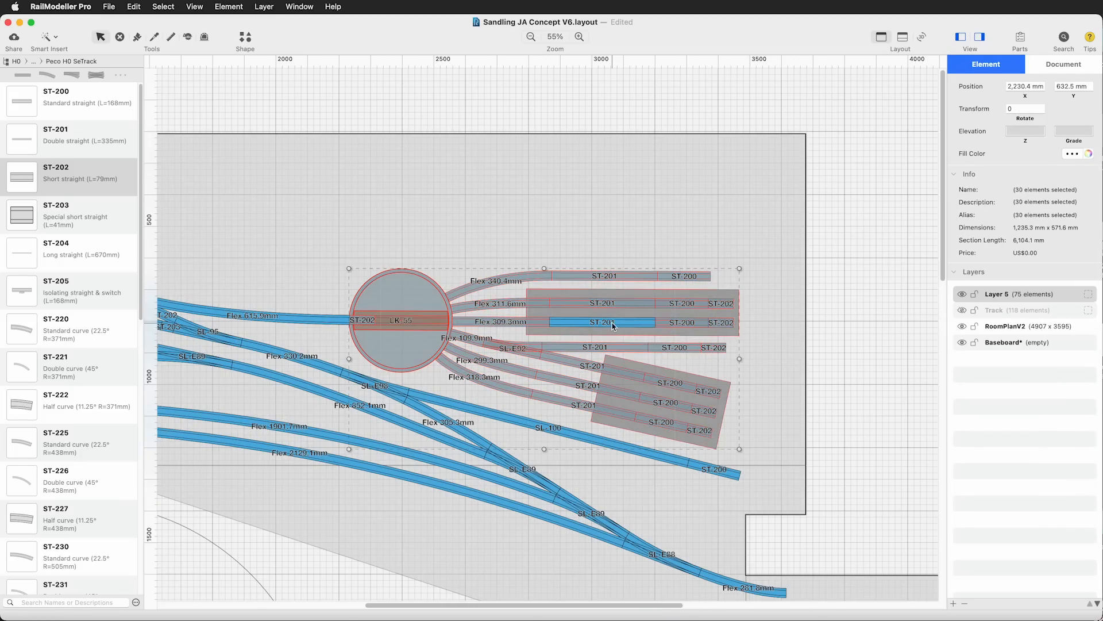
shift+click(613, 322)
click(963, 310)
scroll(881, 365, down, 5)
drag(739, 190, 747, 211)
click(227, 7)
click(653, 307)
drag(652, 307, 646, 323)
drag(741, 230, 743, 235)
Shift the rotated turntable assembly further towards the loop's shed side and remove the SL-100 and ST-200 siding beneath it
click(227, 7)
click(226, 220)
click(814, 364)
drag(700, 285, 765, 304)
click(891, 328)
click(853, 287)
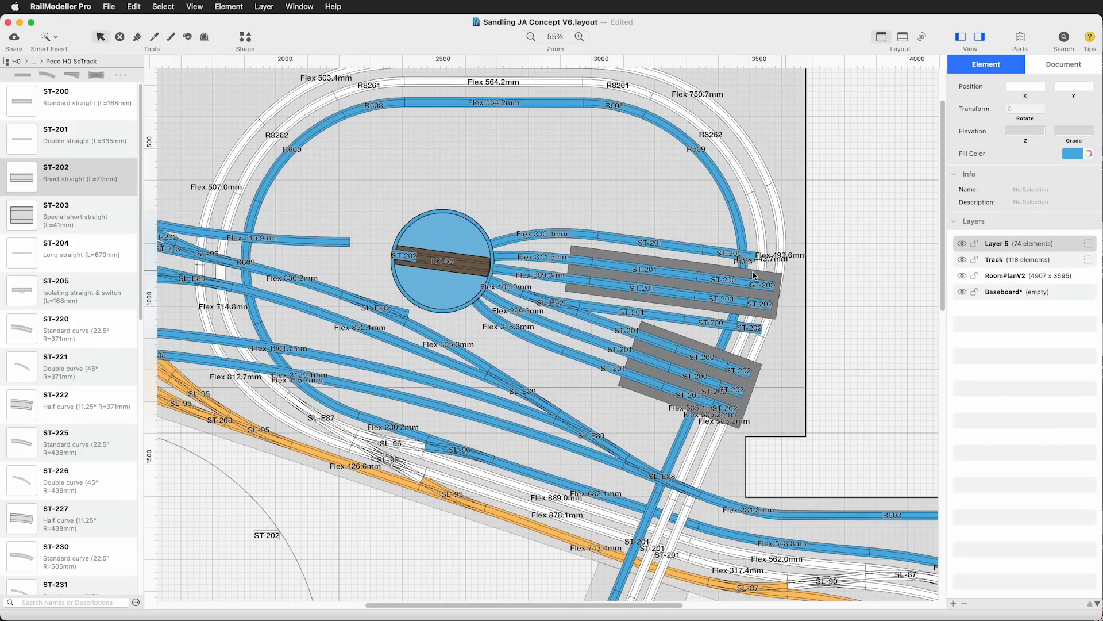
Place an ST-201 double straight across the turntable centre and rotate it diagonally towards the SL-E88 junction
drag(22, 139, 463, 163)
drag(484, 163, 465, 258)
drag(449, 206, 448, 207)
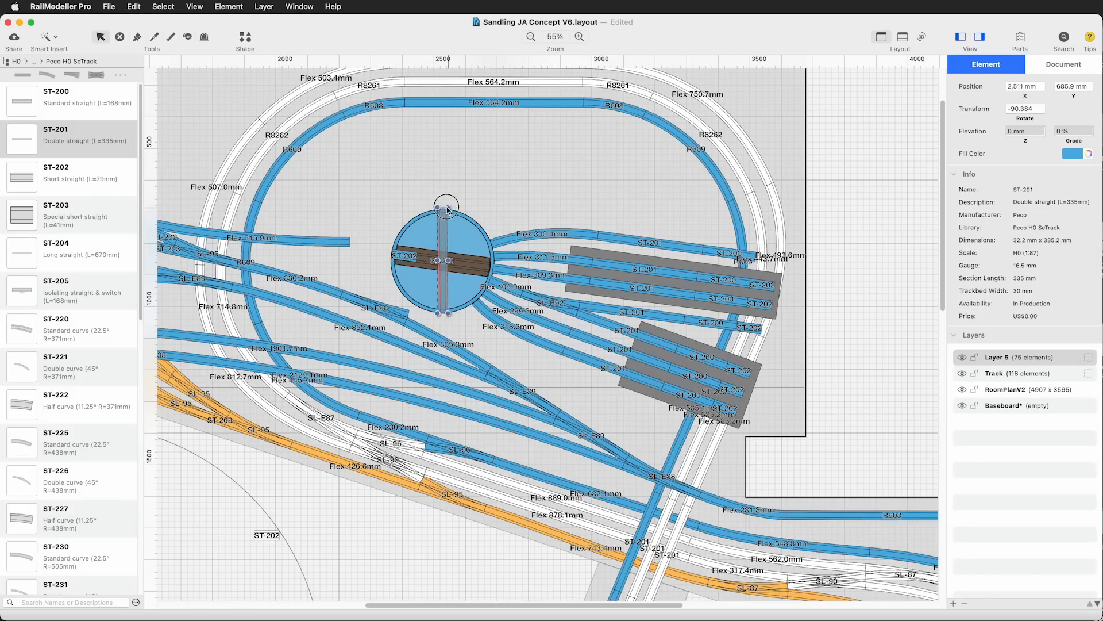
click(528, 184)
Switch the parts library to Peco H0 Streamline (Code 100) and add an SL-E86 right curved turnout to the layout
scroll(34, 518, down, 20)
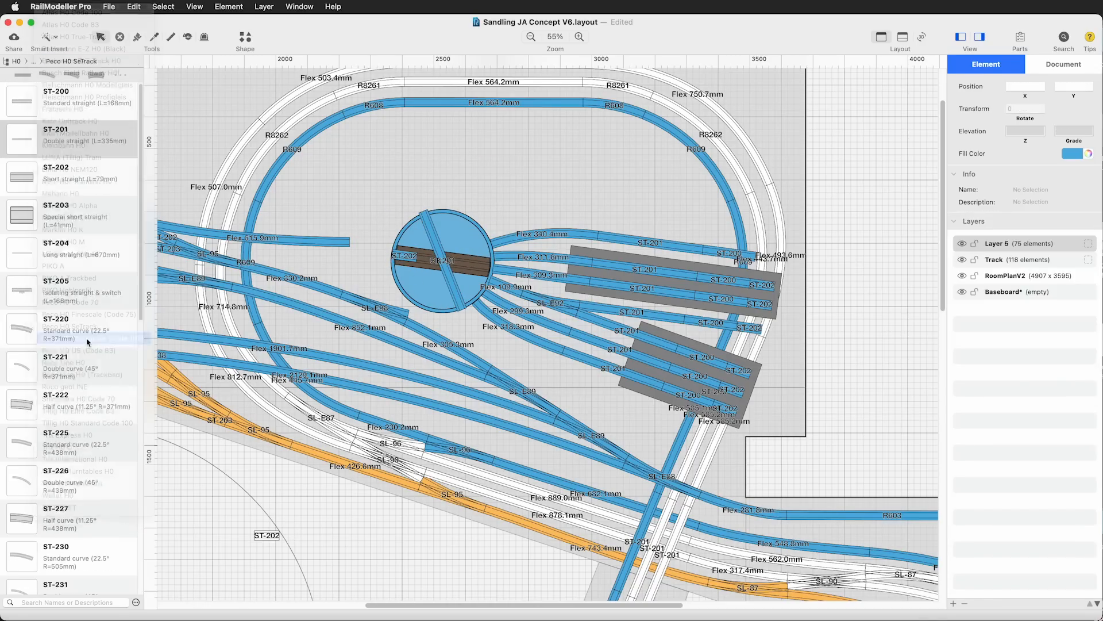
scroll(98, 522, up, 10)
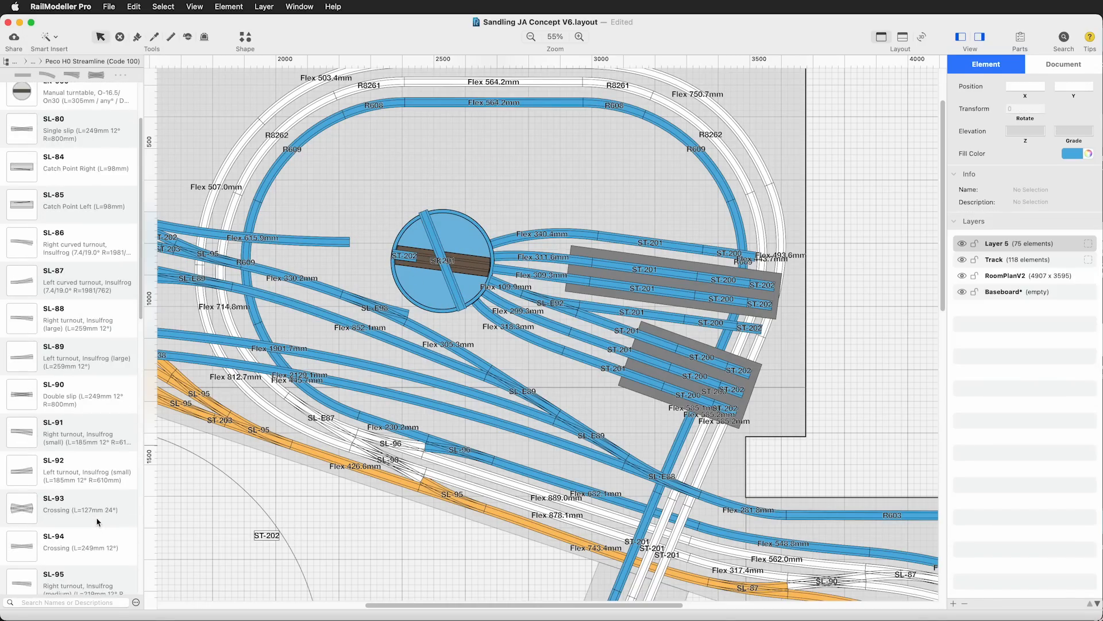
scroll(98, 520, down, 10)
scroll(78, 476, up, 10)
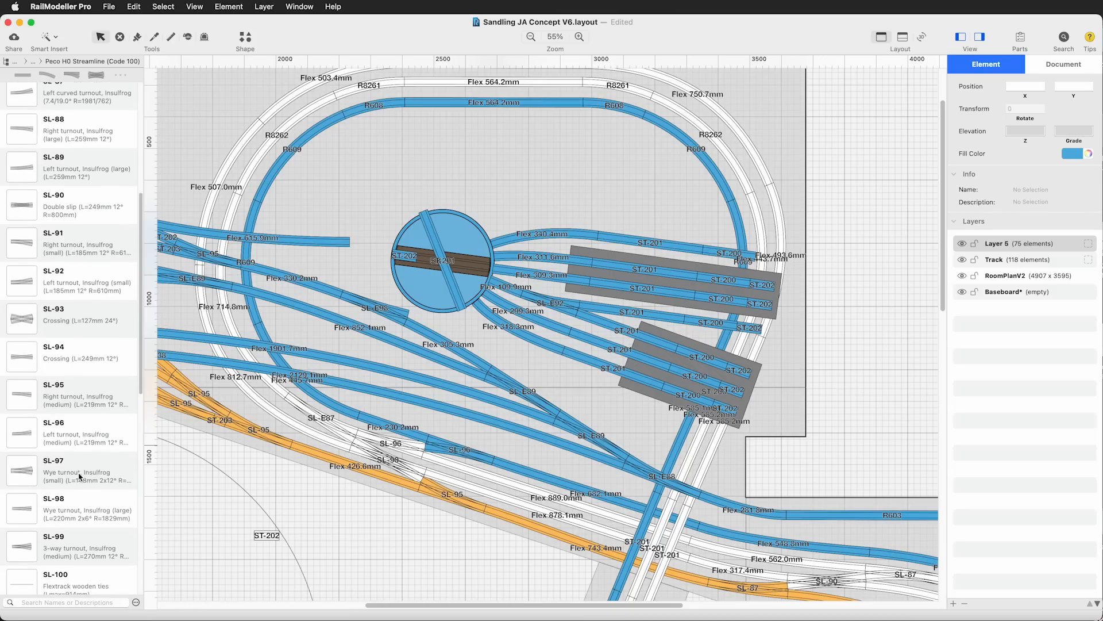
scroll(78, 476, down, 10)
drag(58, 210, 406, 563)
Delete the flex track beyond the SL-E88 and attach the SL-E86 curved turnout to the SL-E88
scroll(406, 562, down, 2)
drag(408, 514, 625, 506)
drag(728, 454, 843, 421)
click(754, 461)
key(Delete)
drag(844, 420, 739, 453)
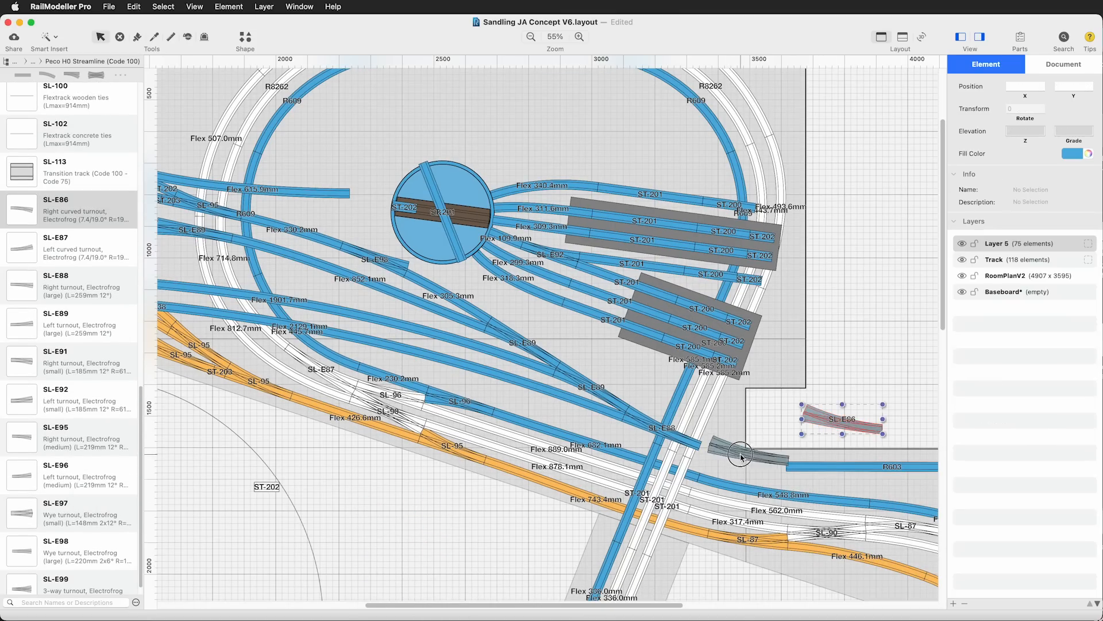
Delete the SL-E90 and the long blue flex tracks linking the yard to the SL-E88 and SL-E89 turnouts
drag(445, 605, 342, 603)
click(530, 36)
click(531, 36)
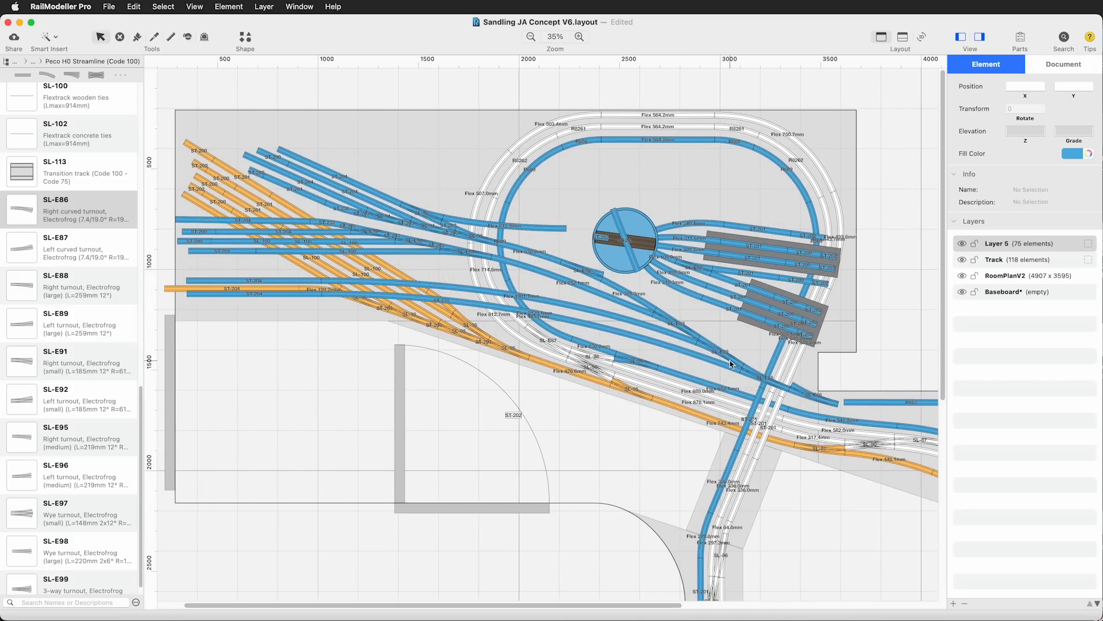
click(584, 270)
key(Delete)
key(Delete)
Select the SL-E86, the SL-E88 and both SL-E89 turnouts and shift them together slightly towards the yard
click(637, 335)
key(Delete)
click(813, 395)
shift+click(764, 377)
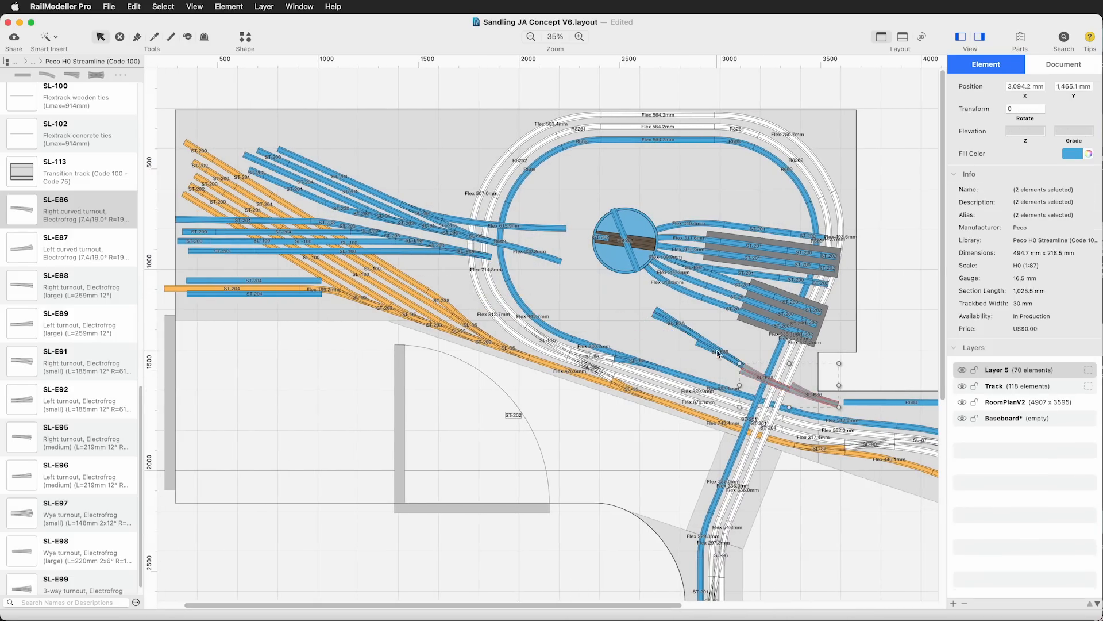
click(901, 338)
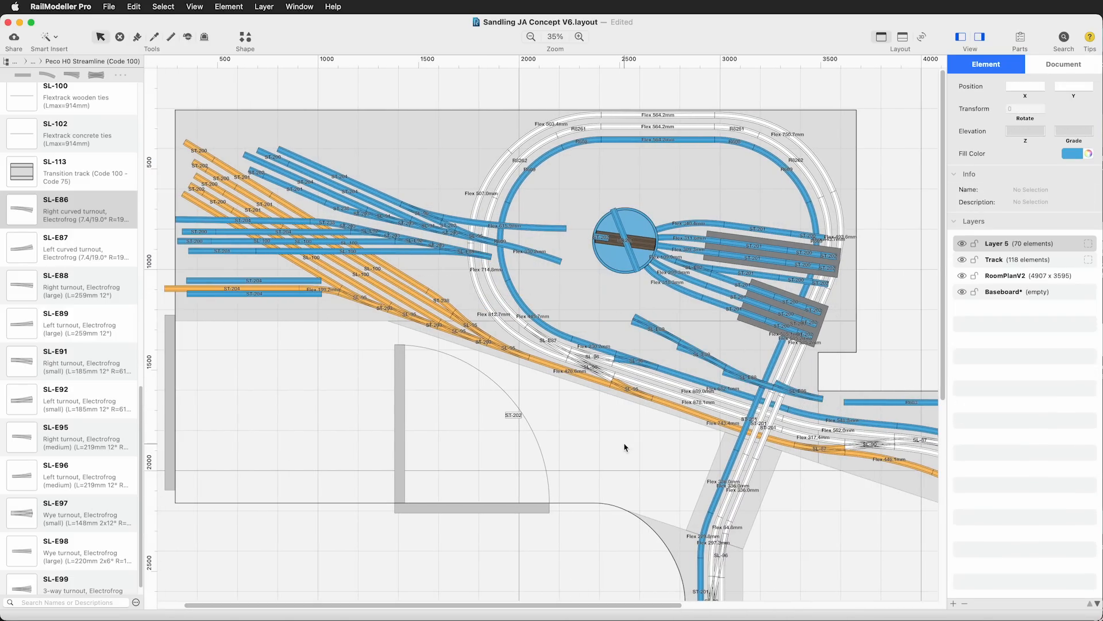
Delete the R603 piece beyond the SL-E86 and connect the SL-E86 to the outer blue curve with flex track
scroll(625, 448, right, 7)
click(732, 404)
key(Delete)
click(50, 38)
click(86, 57)
click(630, 472)
click(789, 476)
scroll(864, 293, left, 7)
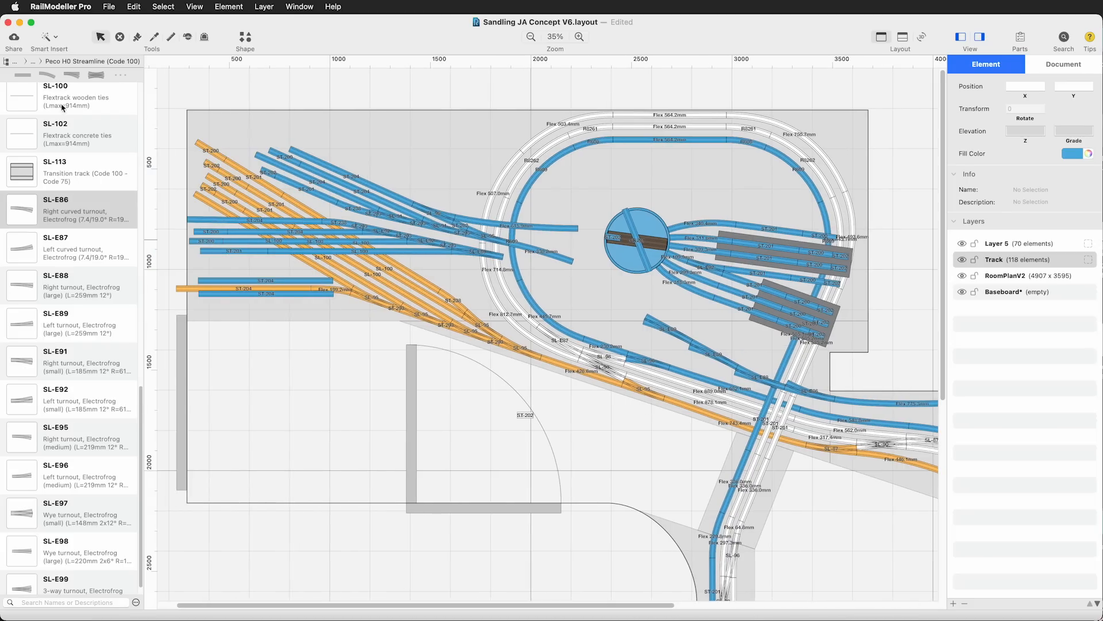
Connect the two lower blue yard tracks to the SL-E88 and the adjacent SL-E89 with flex track
click(50, 38)
click(86, 57)
click(333, 368)
click(737, 449)
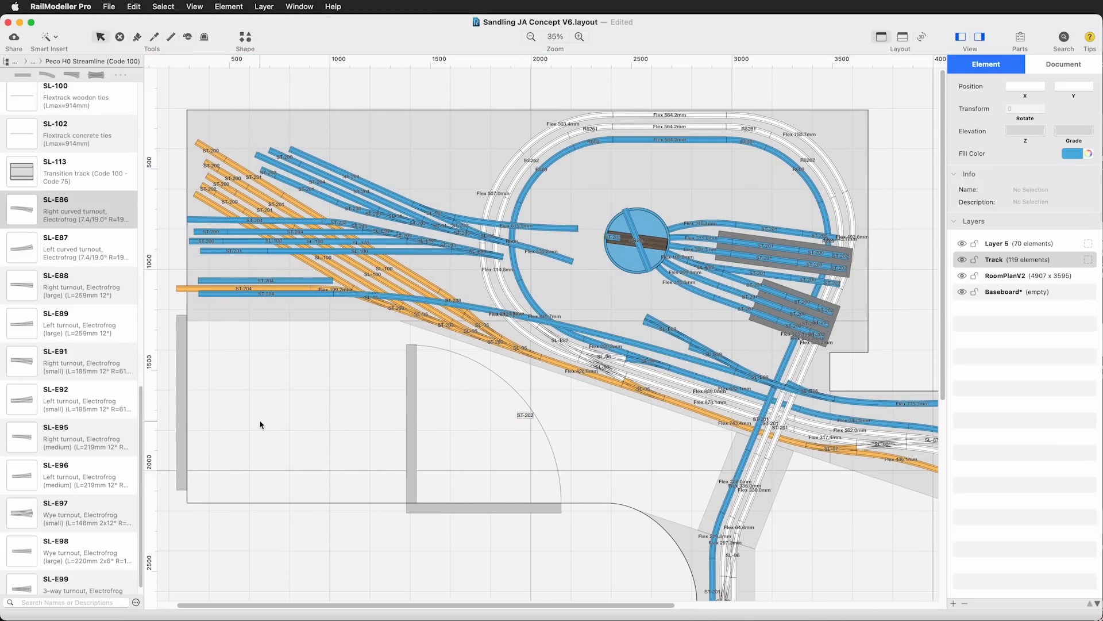
click(333, 281)
click(689, 421)
click(922, 113)
click(345, 407)
click(50, 38)
click(81, 77)
click(626, 374)
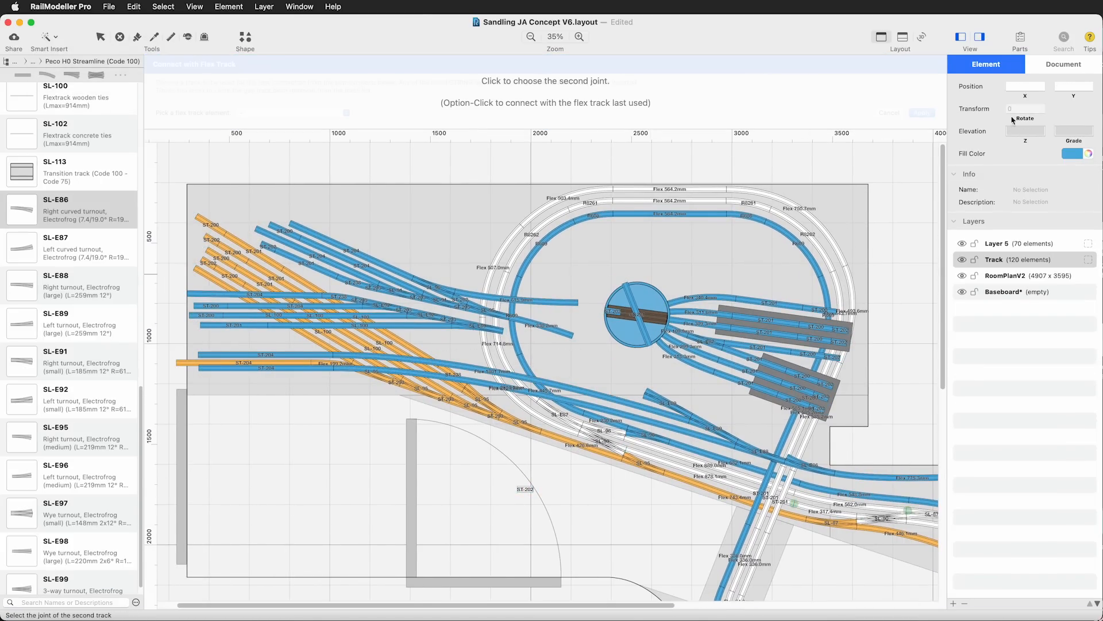
click(643, 418)
click(426, 247)
click(490, 344)
click(485, 295)
Connect the diagonal ST-201 on the turntable to the free branch of the SL-E86 with Generic Flex Track
click(49, 38)
click(80, 77)
click(432, 339)
click(608, 482)
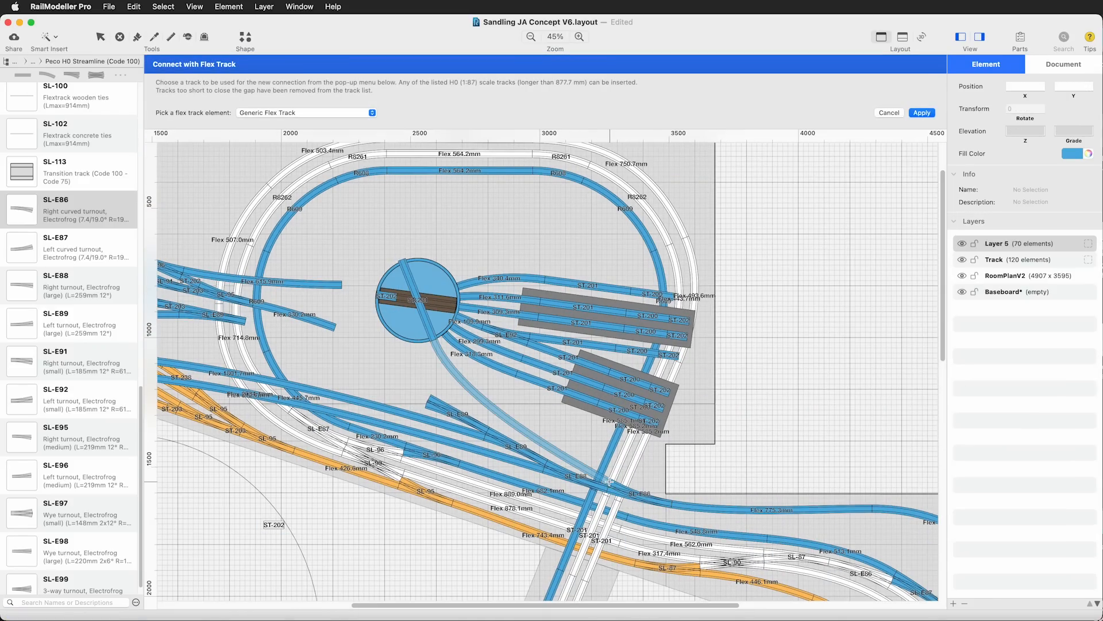
click(923, 113)
click(838, 324)
Hide the Track layer, rotate the turntable and shed roads counter-clockwise to level the upper sheds, and delete the flex track to the SL-E86
click(962, 260)
drag(775, 144, 385, 239)
drag(696, 184, 695, 226)
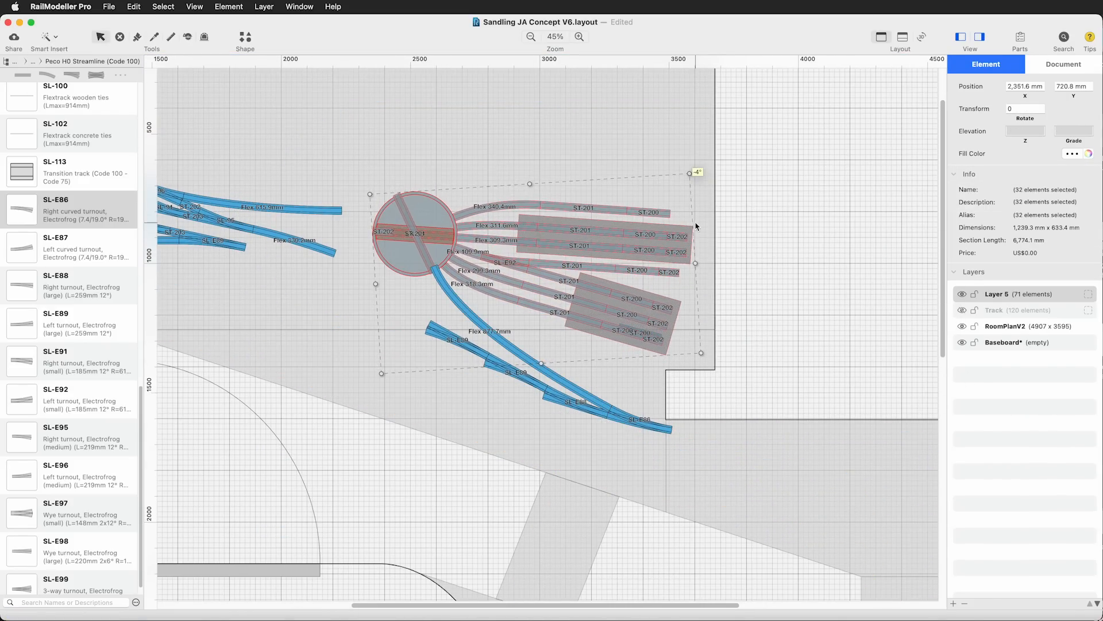
drag(693, 179, 688, 162)
drag(415, 262, 422, 261)
click(501, 341)
key(Delete)
click(49, 38)
click(80, 77)
click(441, 354)
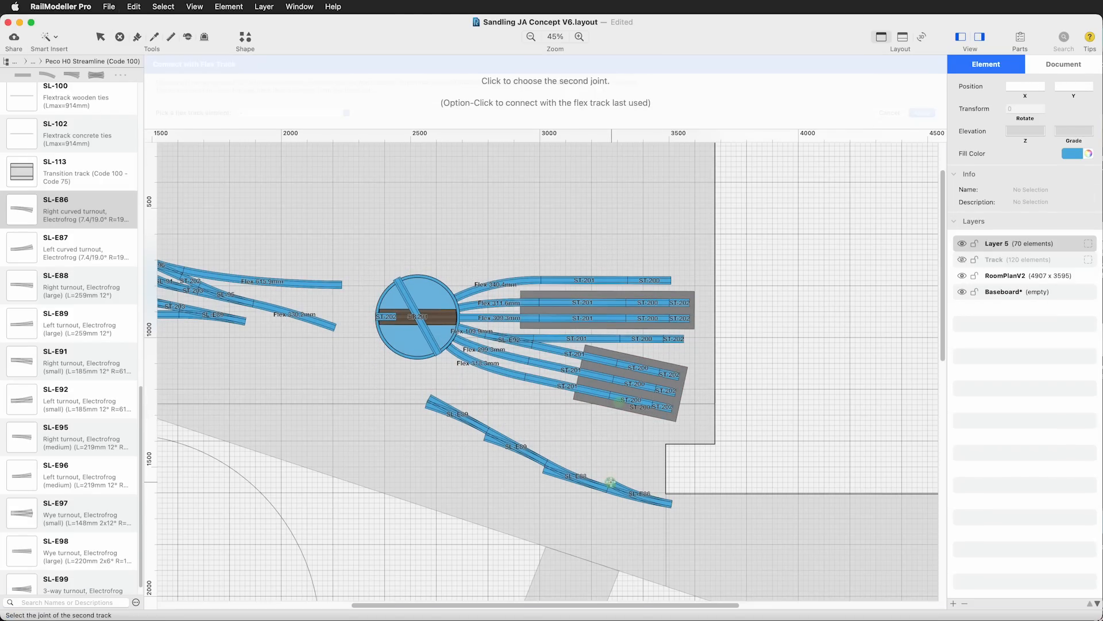
click(610, 483)
click(889, 112)
Rotate the turntable and shed roads slightly further counter-clockwise, shift them away from the yard, and remove the surplus straight in the lower shed
drag(746, 180, 404, 259)
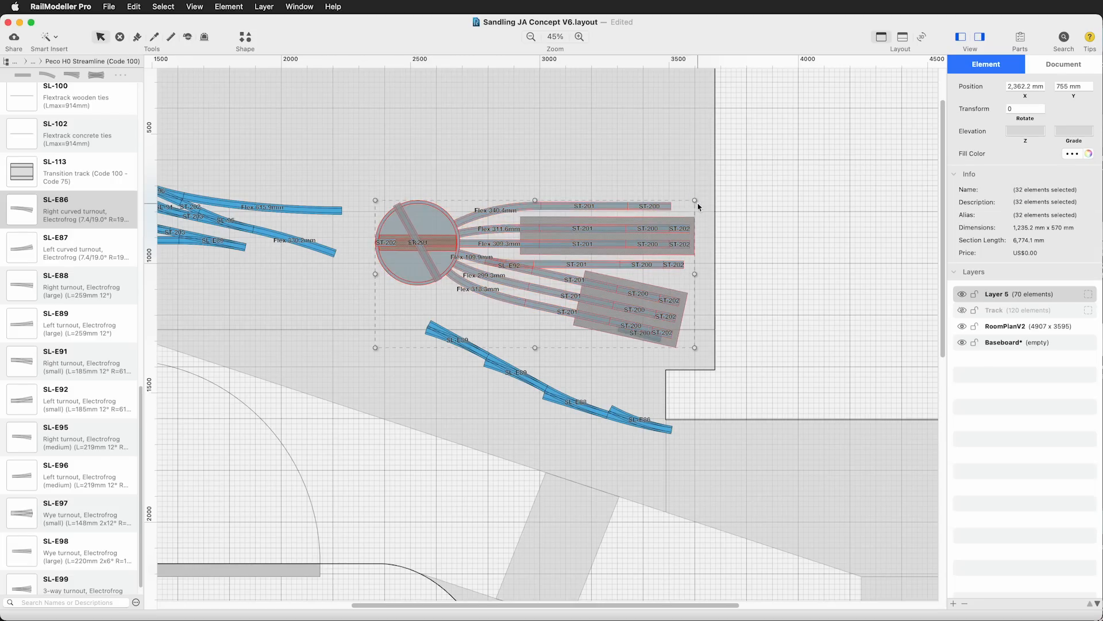
drag(697, 202, 691, 189)
click(657, 338)
key(Delete)
drag(763, 146, 404, 261)
drag(422, 283, 431, 284)
Lay an SL-100 from the yard-side end of the turnout ladder towards the yard tracks
click(352, 278)
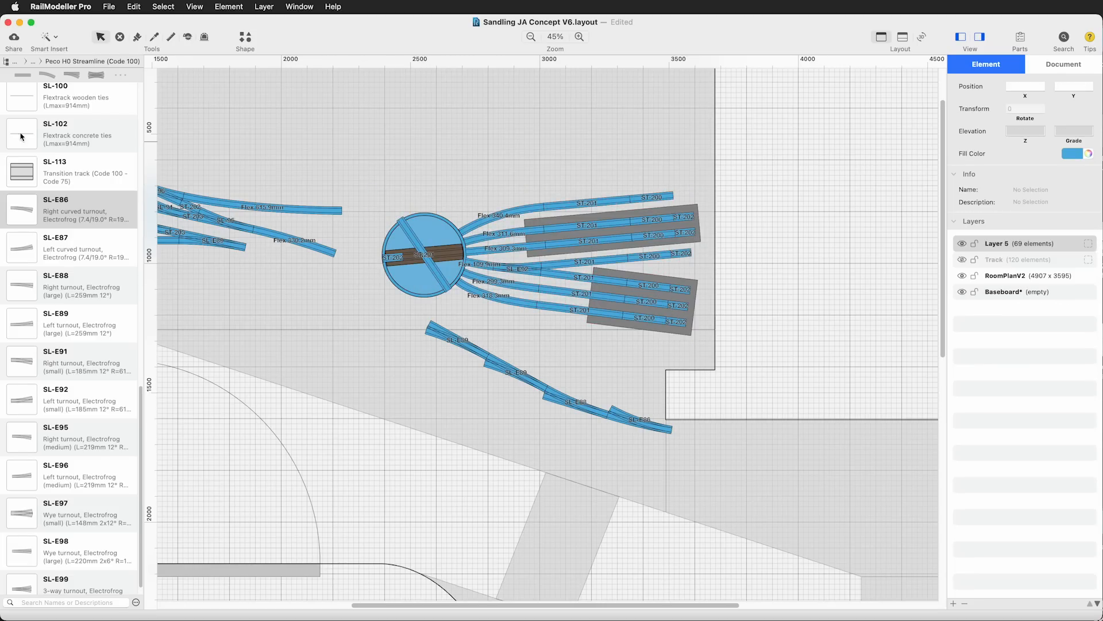
click(507, 287)
scroll(819, 204, up, 3)
click(841, 261)
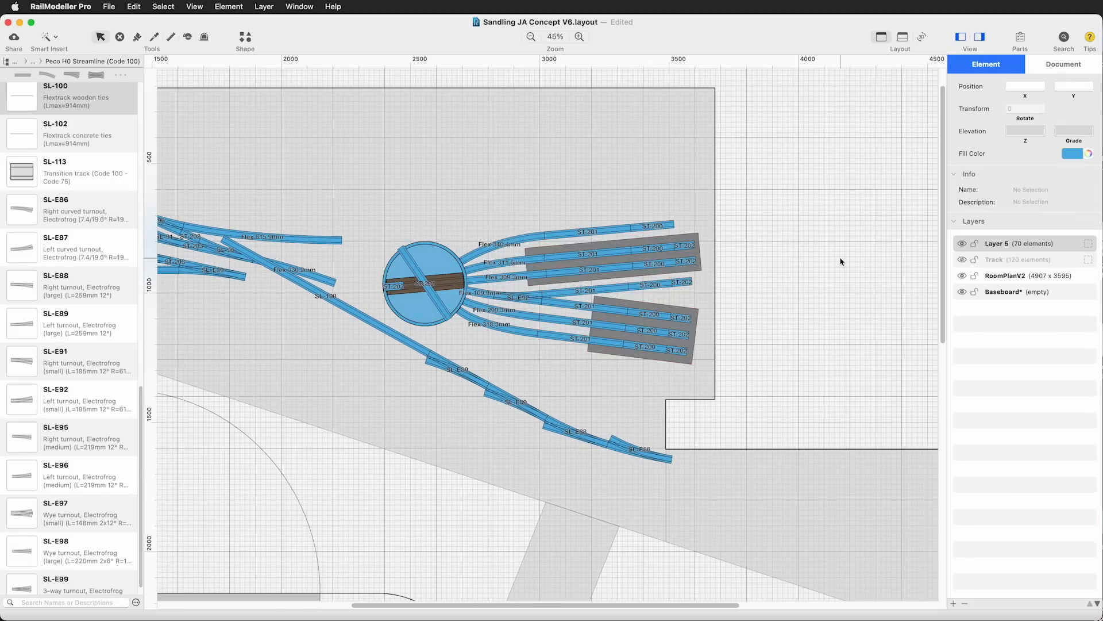
Connect the diagonal ST-201 on the turntable to the SL-E86's free branch with flex track and show the Track layer again
click(451, 319)
click(612, 439)
click(921, 112)
click(963, 259)
drag(592, 606, 417, 607)
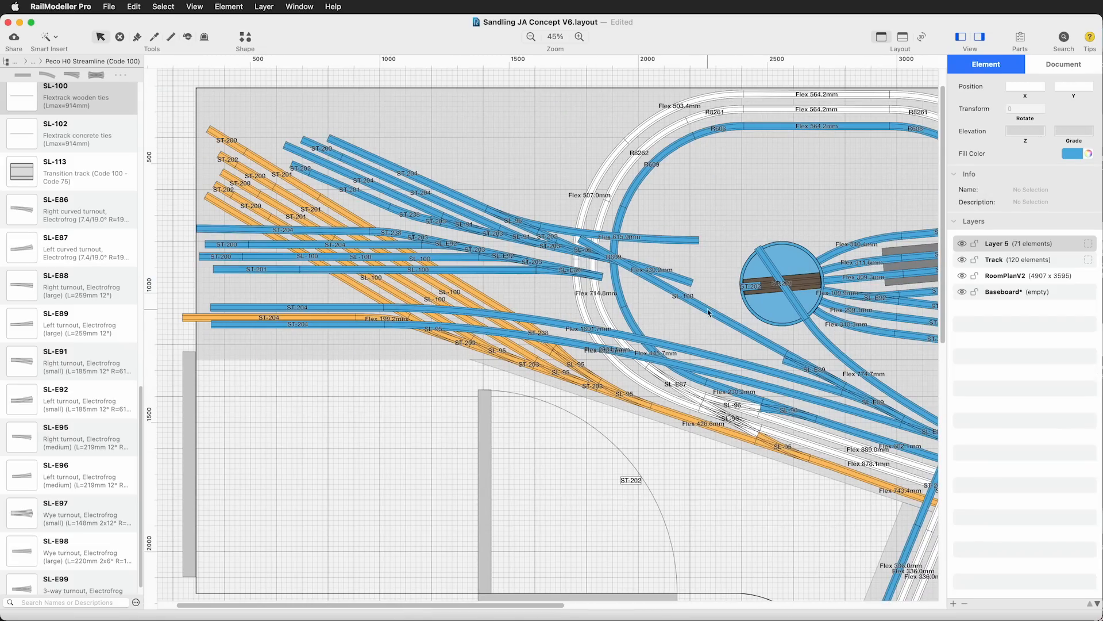
Undo the SL-100 at the turnout ladder and replace the SL-100 on the fourth horizontal yard track with an ST-201
key(super+z)
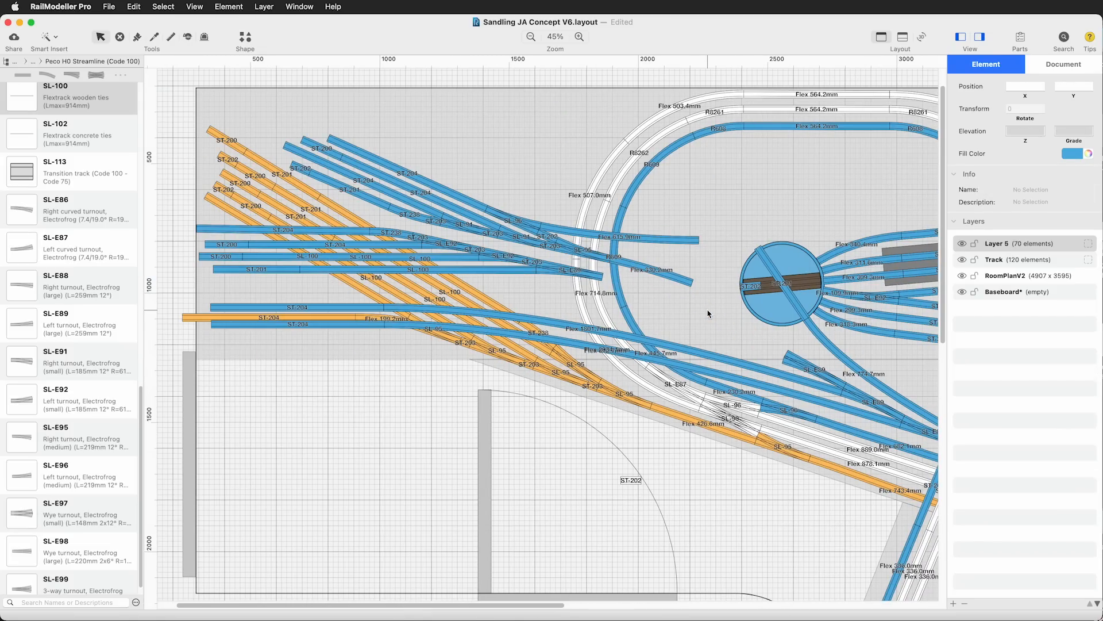
click(413, 270)
key(BackSpace)
key(super+d)
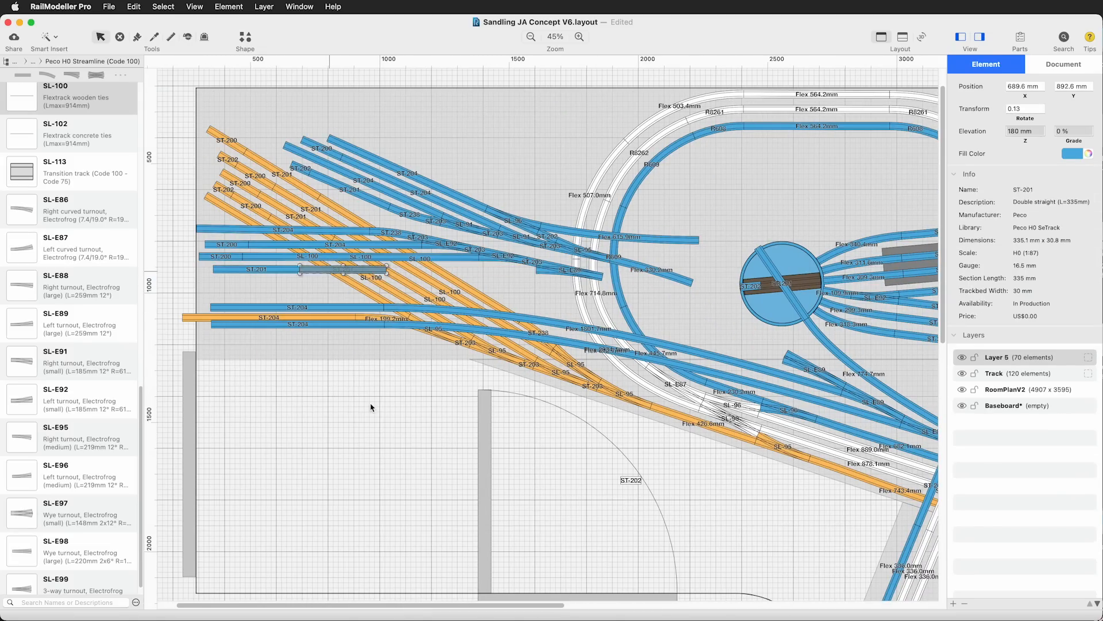
click(372, 406)
Try to connect the fourth yard track's ST-201 to the turnout ladder with Generic Flex Track, and delete that connection
click(49, 37)
click(80, 56)
click(386, 344)
click(784, 430)
click(922, 113)
drag(536, 606, 593, 607)
drag(503, 605, 441, 608)
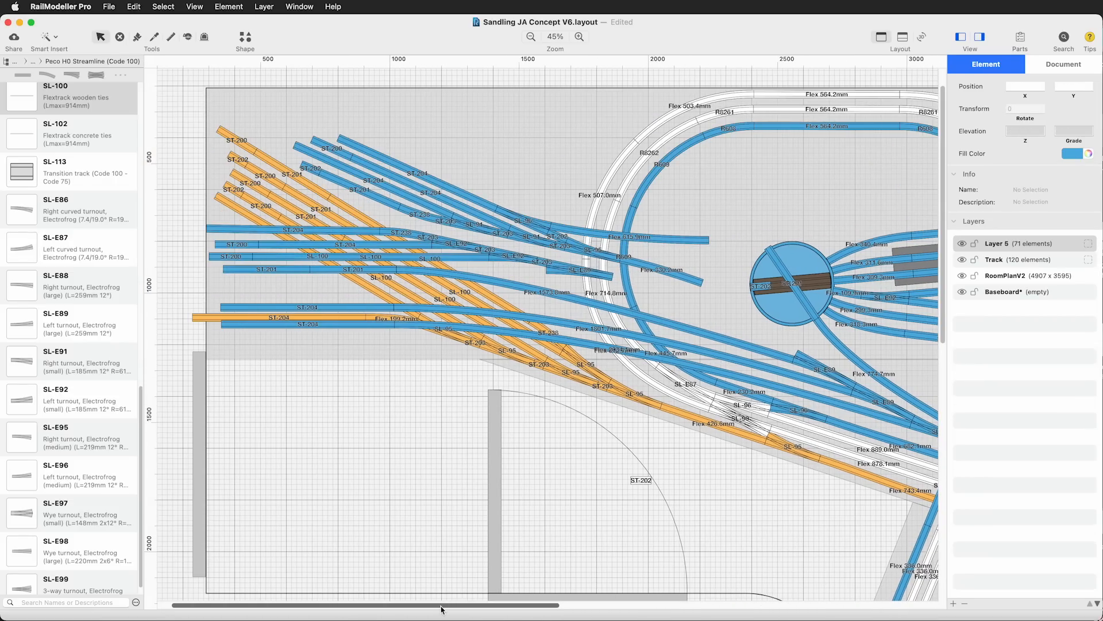
click(690, 316)
key(BackSpace)
Add another SL-E89 at the yard-side end of the ladder and connect it to the fourth yard track's ST-201 with flex track
alt+drag(825, 369, 765, 337)
click(50, 37)
click(71, 78)
click(395, 344)
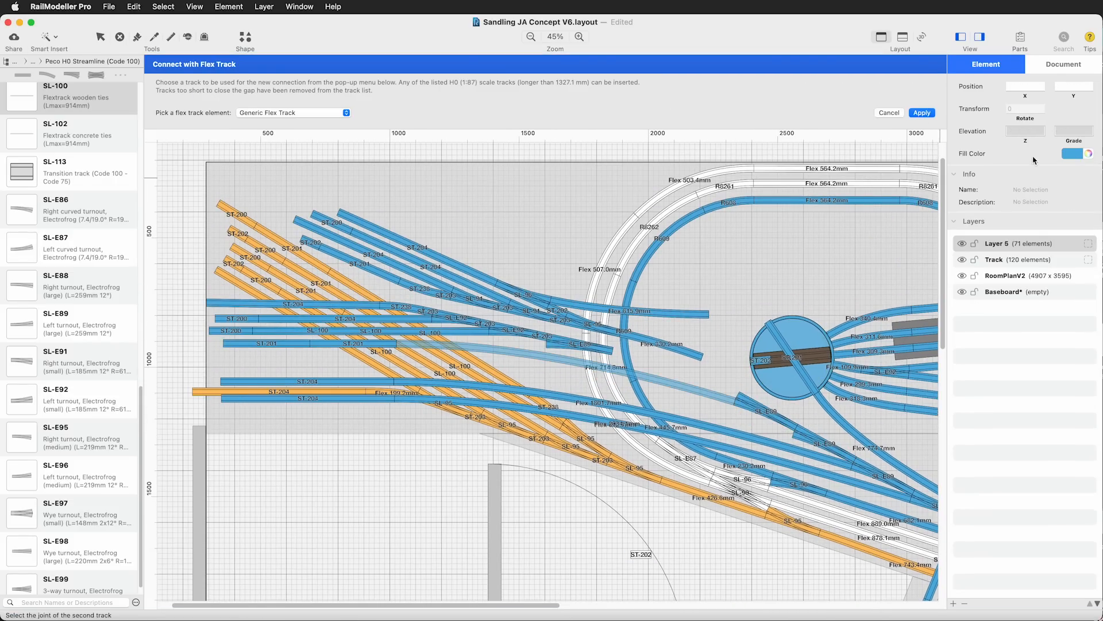
click(738, 398)
click(922, 112)
Replace the second SL-E89 in the ladder with an SL-E88, and delete the stray ST-202 inside the door swing
click(825, 369)
key(BackSpace)
drag(72, 285, 827, 369)
click(640, 480)
key(BackSpace)
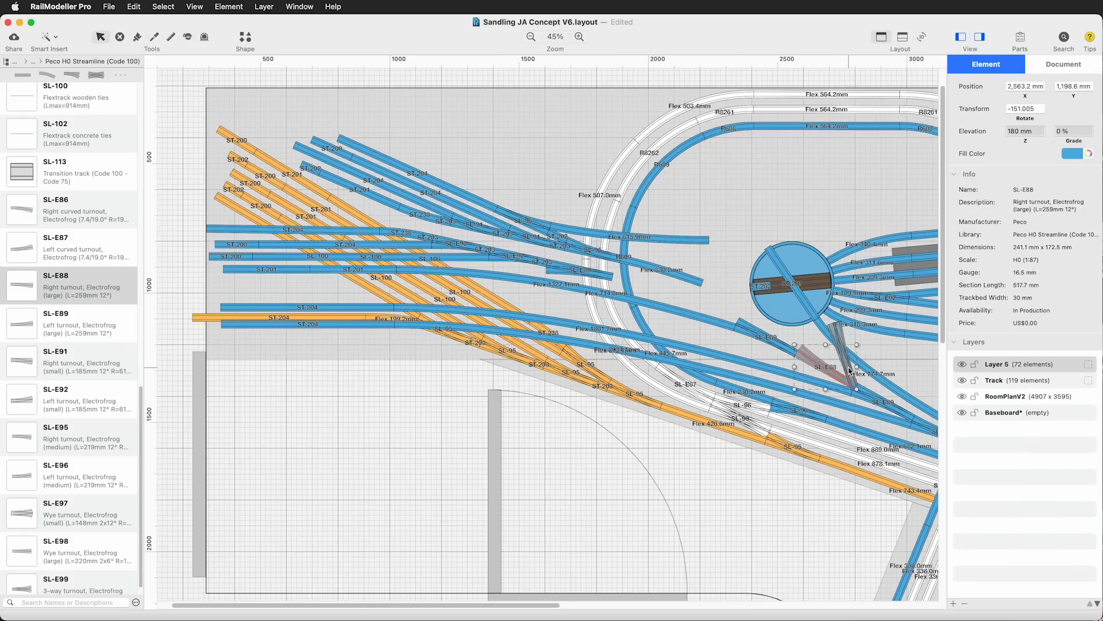
click(777, 500)
Delete the SL-E86 and the flex track joining it to the turntable
drag(517, 606, 647, 606)
click(689, 454)
click(575, 529)
click(593, 430)
click(598, 411)
Place an SL-E95 and an SL-E96 from the Peco H0 Streamline library in the free area below the main lines
scroll(77, 450, down, 1)
scroll(56, 540, up, 10)
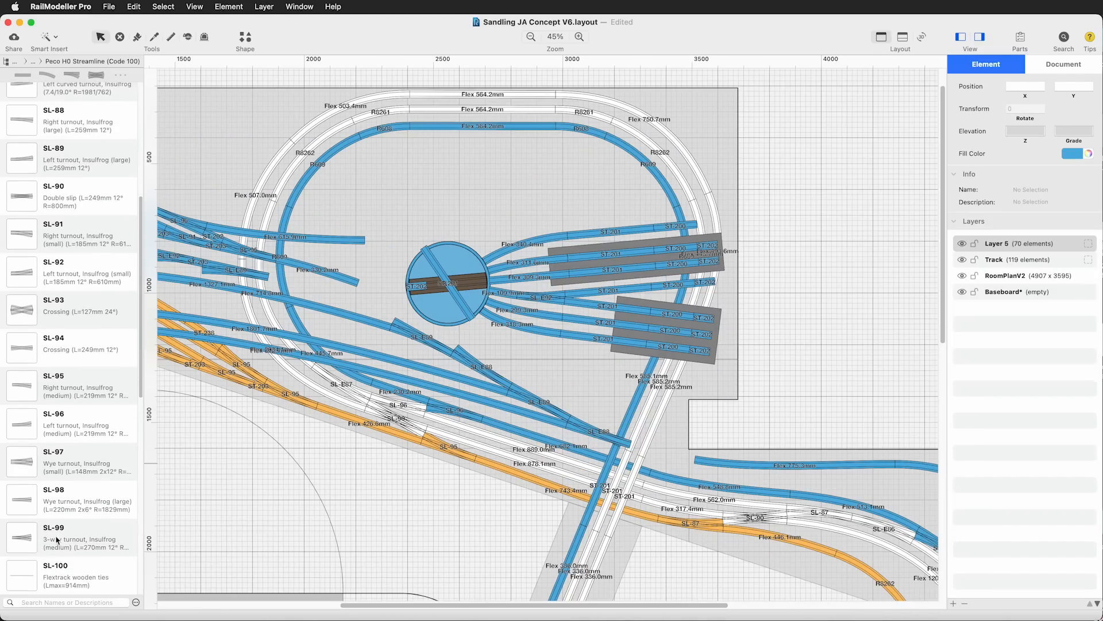
scroll(56, 540, down, 10)
drag(21, 426, 456, 542)
drag(21, 462, 402, 495)
click(495, 518)
click(472, 541)
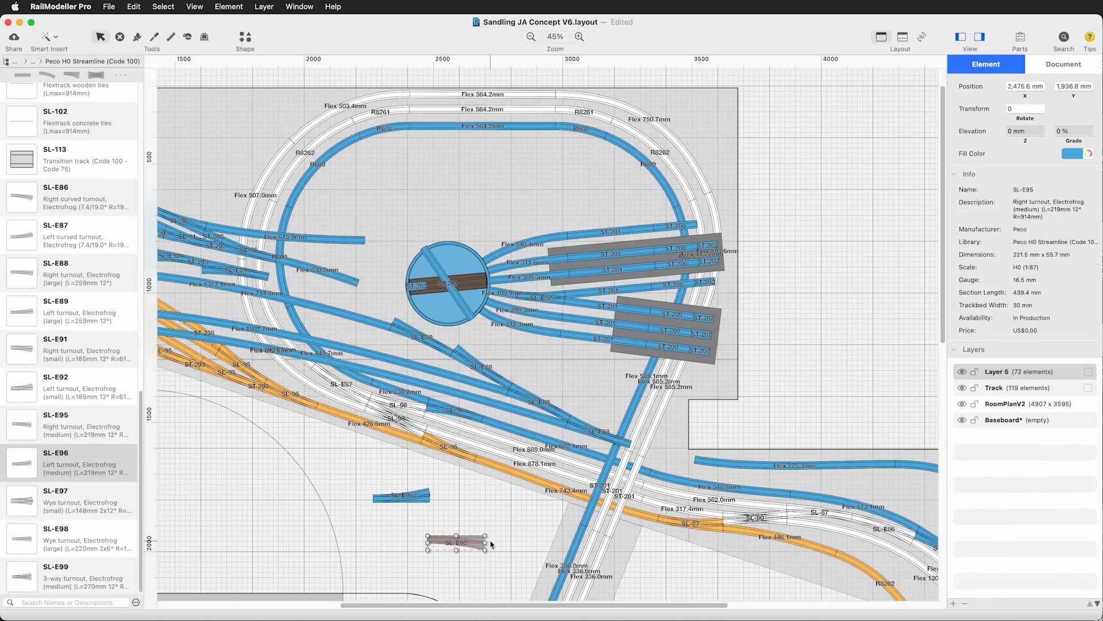
Chain four SL-E95 and SL-E96 turnouts along the old ladder, starting near the open end of the outer blue curve
drag(679, 458, 608, 427)
click(469, 548)
alt+drag(607, 426, 512, 490)
key(Delete)
alt+drag(607, 426, 549, 381)
alt+drag(636, 442, 504, 369)
click(499, 535)
click(664, 453)
shift+click(609, 426)
shift+click(560, 395)
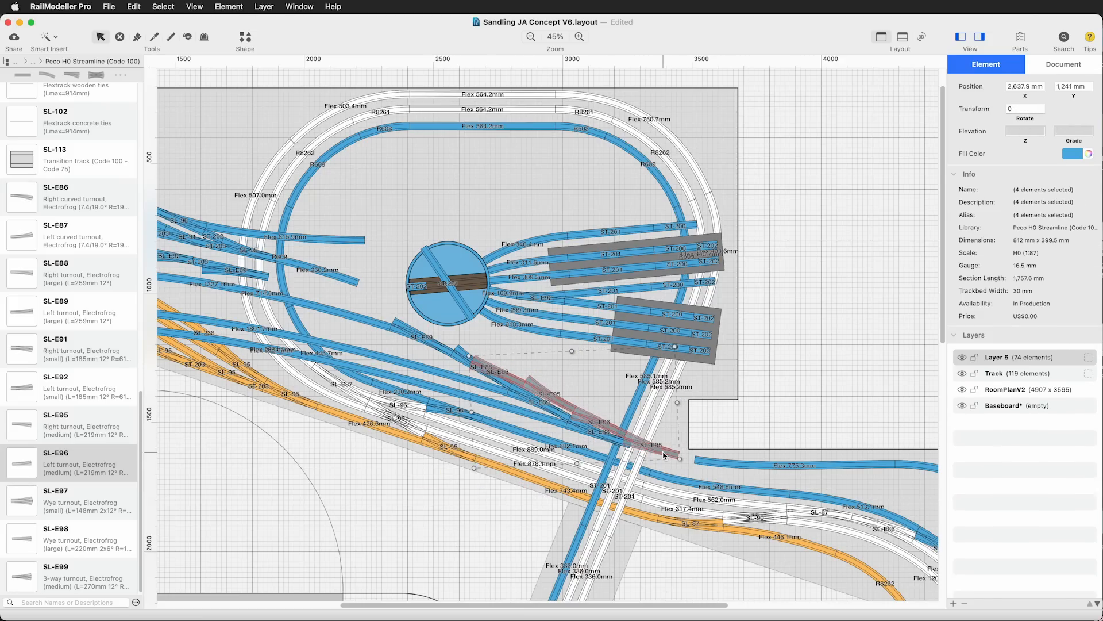
Delete the old SL-E88 and SL-E89 turnouts together with their flex connections
click(476, 538)
click(529, 417)
key(Delete)
click(444, 374)
key(Delete)
Connect the lowest blue yard track to the first SL-E95 of the new ladder with flex track
drag(486, 606, 391, 606)
key(f)
click(813, 442)
click(245, 325)
click(921, 113)
Connect the blue yard track above it to the next turnout of the ladder with Generic Flex Track
click(49, 37)
click(69, 76)
click(764, 416)
click(245, 308)
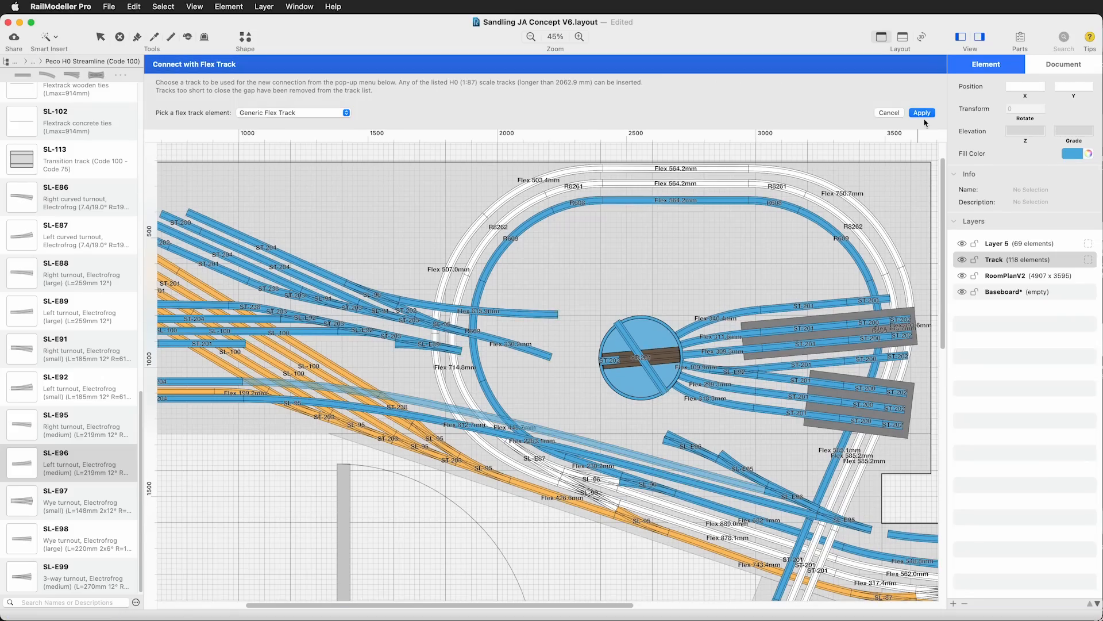
click(923, 115)
Delete the last flex connection, insert a Peco SeTrack ST-203 after the first SL-E95, and reattach the remaining turnouts to it
click(92, 61)
click(80, 49)
click(632, 381)
key(Delete)
drag(22, 215, 796, 426)
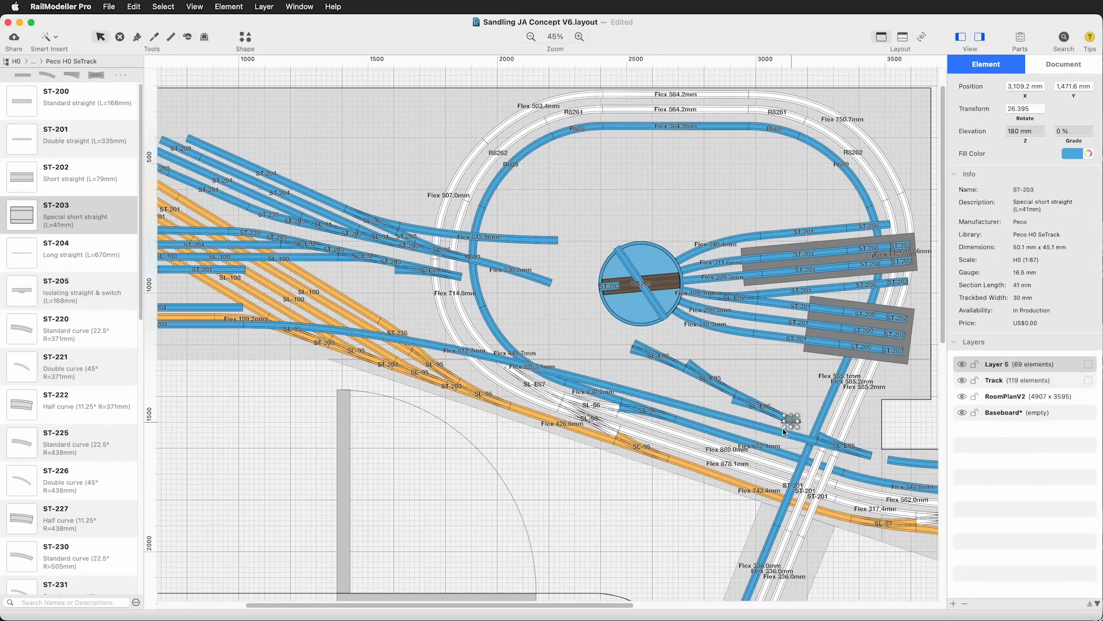
shift+click(733, 393)
shift+click(682, 370)
click(701, 514)
Reconnect the second-lowest blue yard track to the turnout behind the ST-203 with flex track
click(70, 78)
click(757, 412)
click(243, 308)
click(626, 541)
click(50, 37)
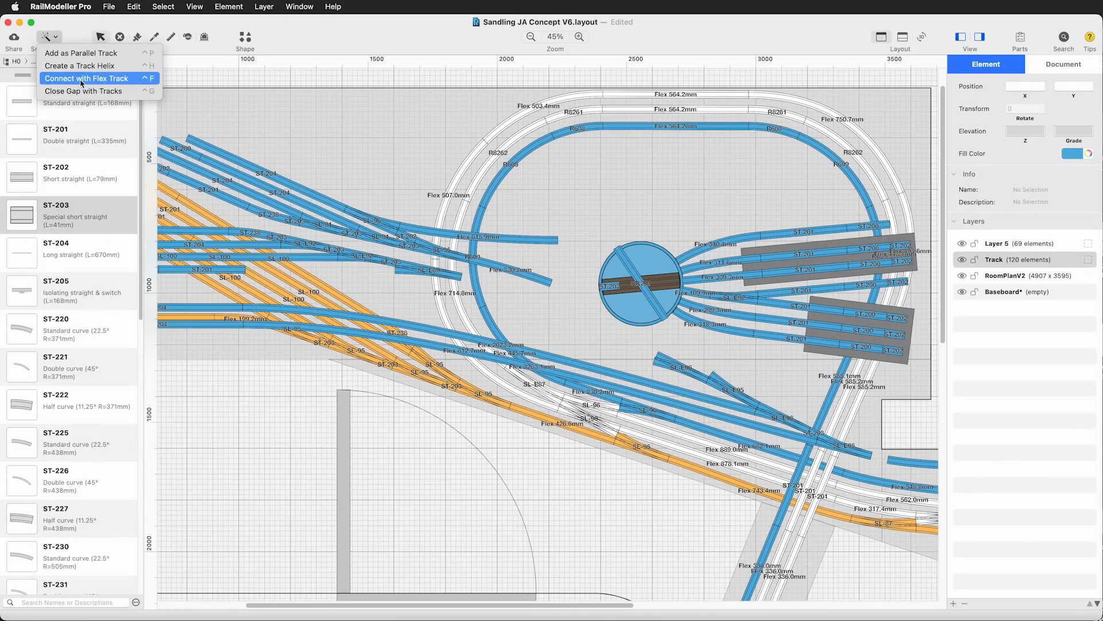
click(70, 78)
click(53, 39)
click(70, 78)
click(891, 111)
Space the outermost SL-E96 from the ladder with an ST-200 and connect it to the fourth yard track's ST-201 with flex track
drag(681, 368, 644, 349)
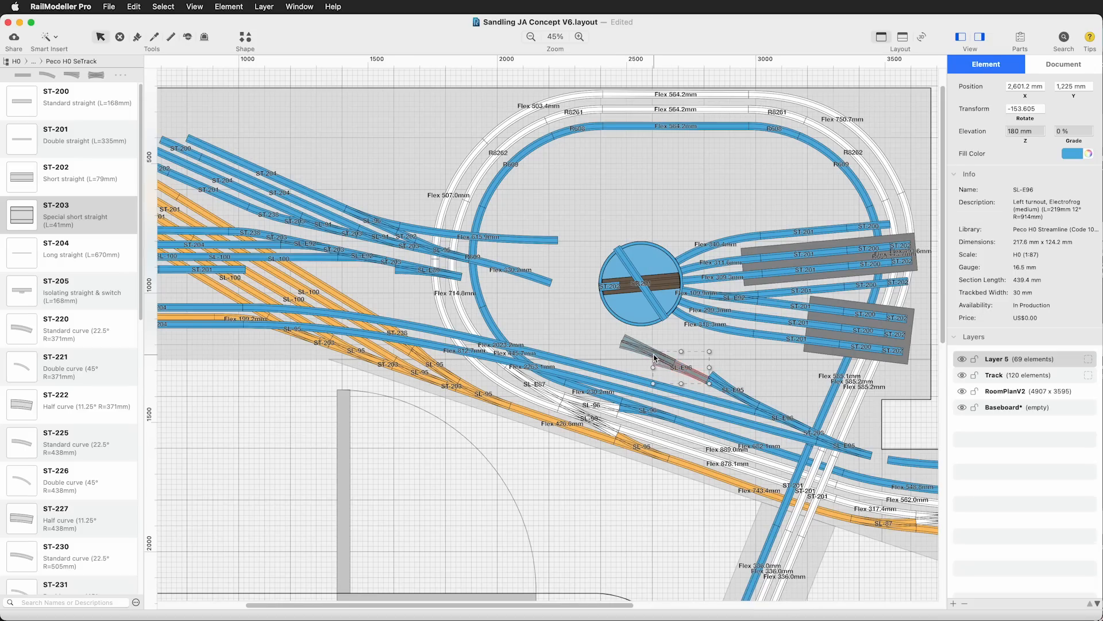
drag(22, 101, 688, 370)
click(50, 37)
click(70, 78)
click(245, 270)
click(618, 340)
click(921, 113)
click(653, 547)
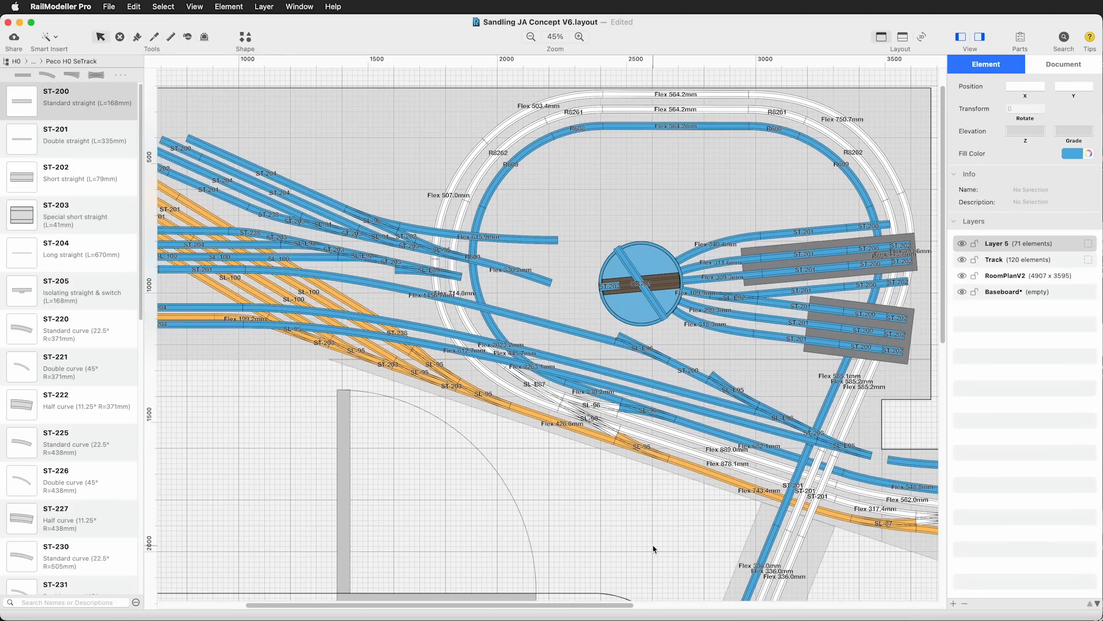
Connect the diagonal ST-201 on the turntable to the free branch of the adjacent SL-E95 with flex track
click(50, 37)
click(70, 78)
click(664, 318)
click(711, 376)
click(922, 113)
Delete the flex track between the fourth yard track's ST-201 and the outermost SL-E96
drag(553, 606, 466, 606)
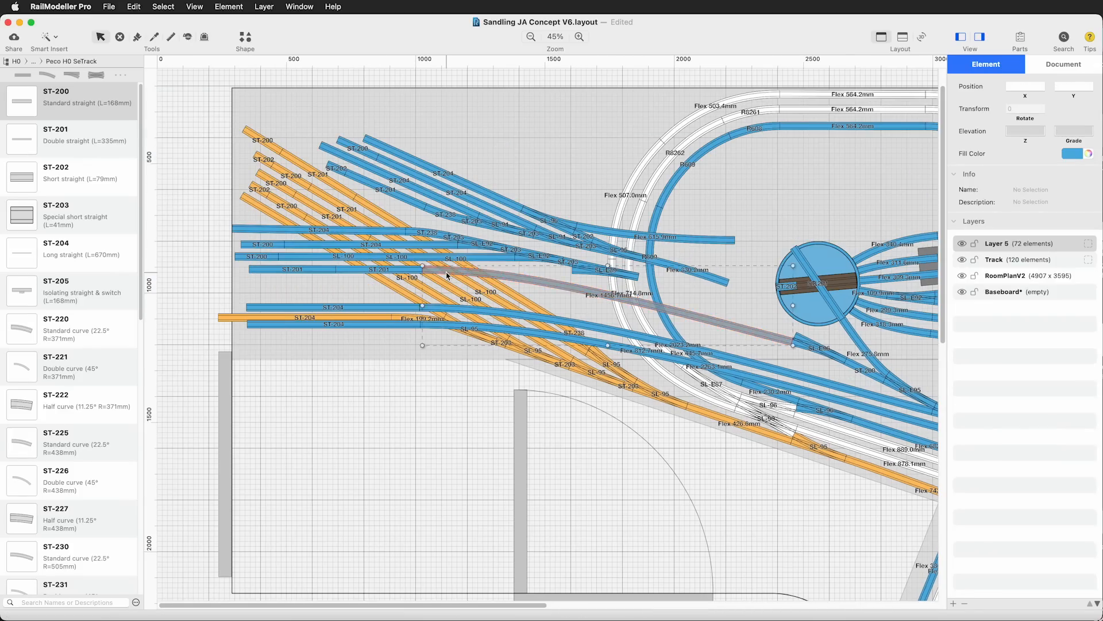
key(Delete)
click(50, 37)
click(70, 78)
click(890, 113)
Try replacing the end ST-201 of the fourth yard track with a longer flex track to the SL-E96, and undo it
click(411, 271)
key(Delete)
click(50, 38)
click(70, 78)
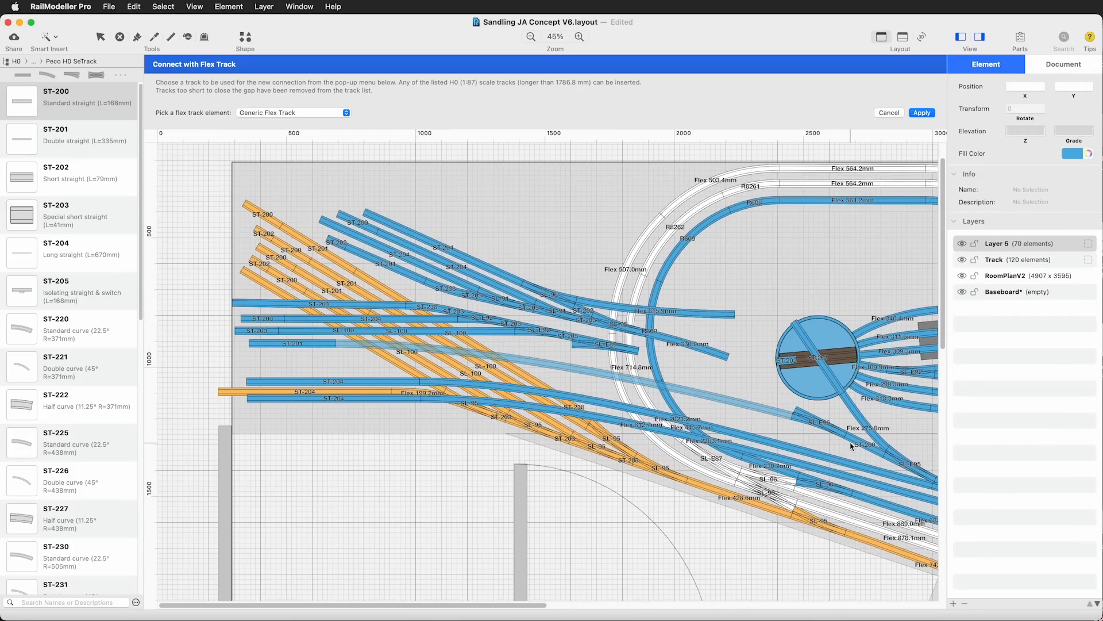
click(922, 113)
scroll(439, 448, down, 3)
drag(451, 605, 520, 606)
key(super+z)
key(super+z)
Remove the ST-200, reposition the outermost SL-E96 and connect it to the fourth yard track's ST-201 with flex track
drag(680, 289, 653, 278)
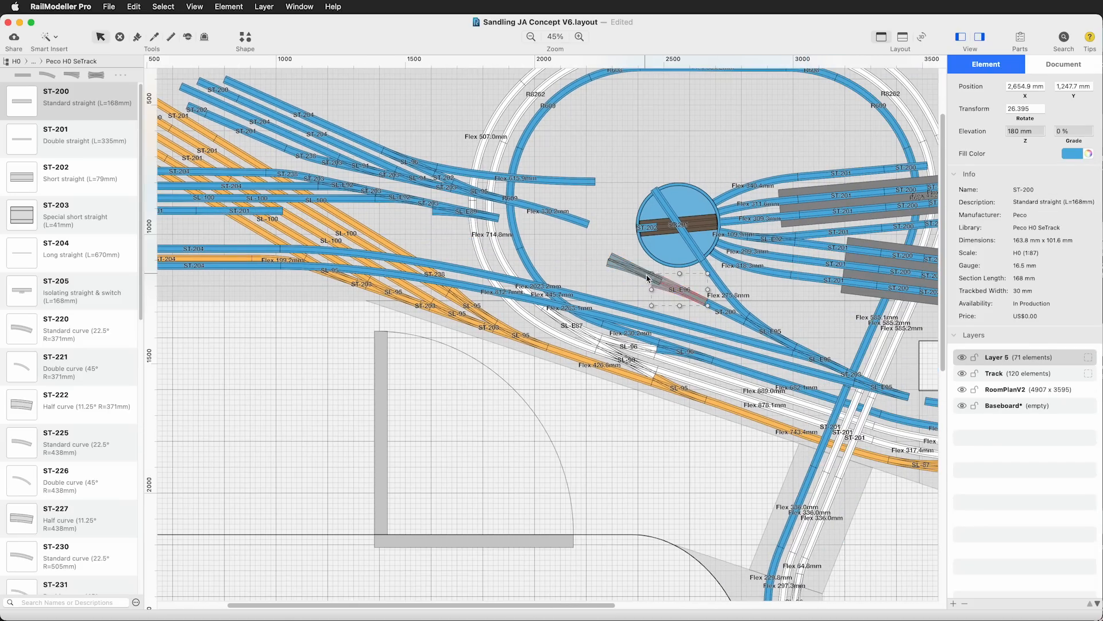
drag(22, 177, 697, 297)
click(624, 479)
click(50, 37)
click(70, 77)
click(282, 284)
click(633, 348)
Close the gap between the outermost SL-E96 and the adjacent SL-E95 with flex track
scroll(724, 348, down, 3)
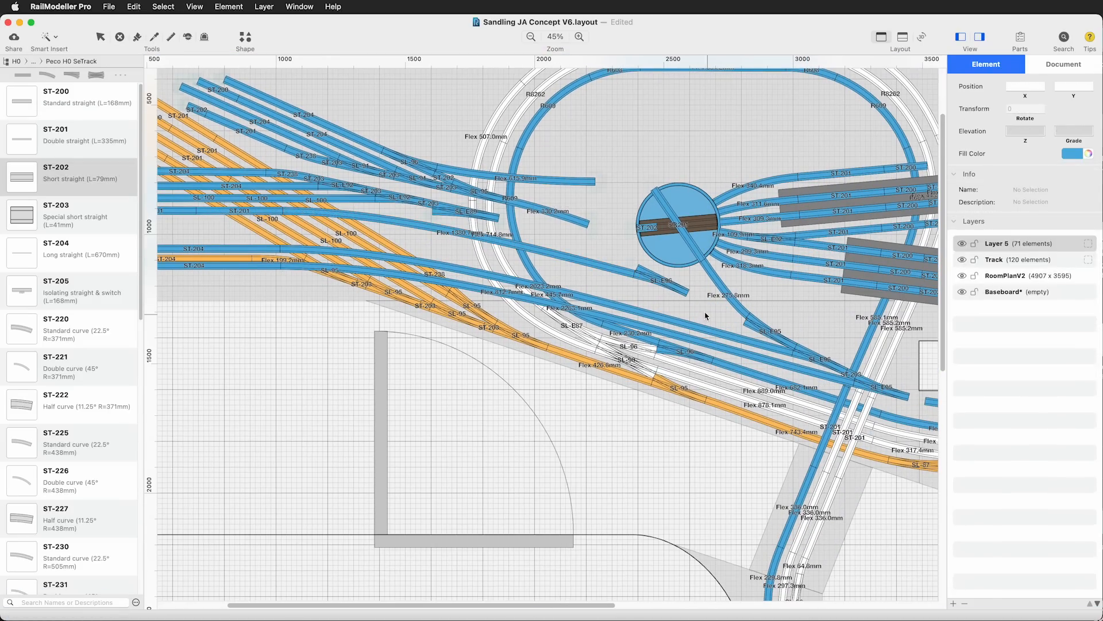
click(688, 293)
click(747, 319)
scroll(609, 232, left, 3)
Move the SL-E92 and its ST-203 from the third horizontal yard track onto the free branch of the outermost SL-E96
click(486, 199)
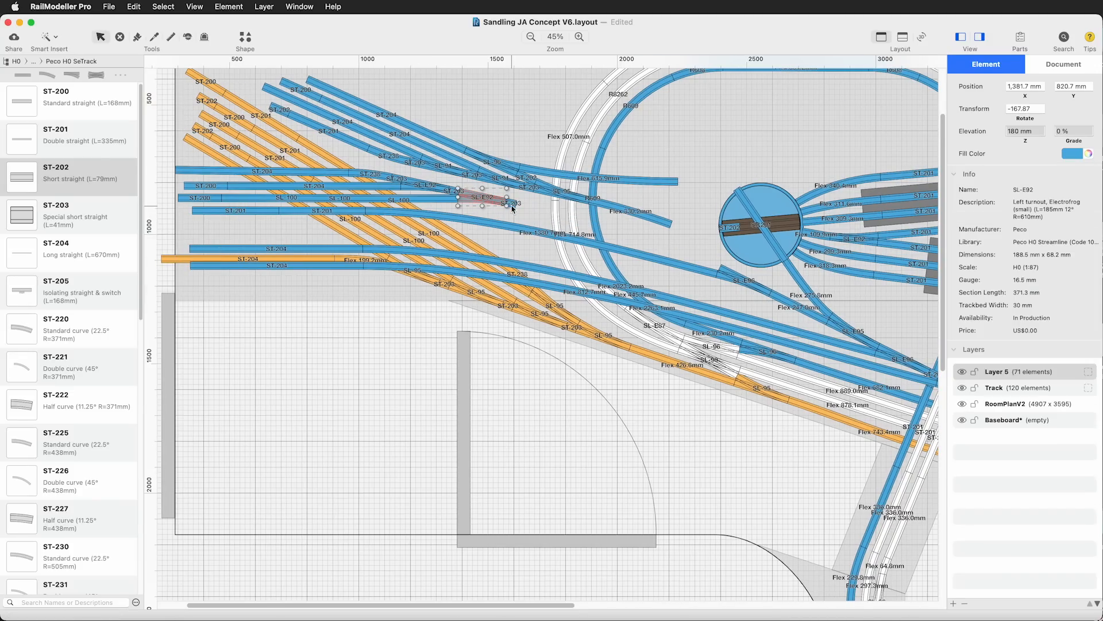
shift+click(513, 203)
drag(513, 203, 713, 264)
click(572, 448)
Copy the fourth yard track's ST-201 onto the three horizontal yard tracks above it and delete the old pieces there
drag(348, 212, 355, 174)
click(376, 175)
shift+click(397, 178)
shift+click(422, 185)
key(Delete)
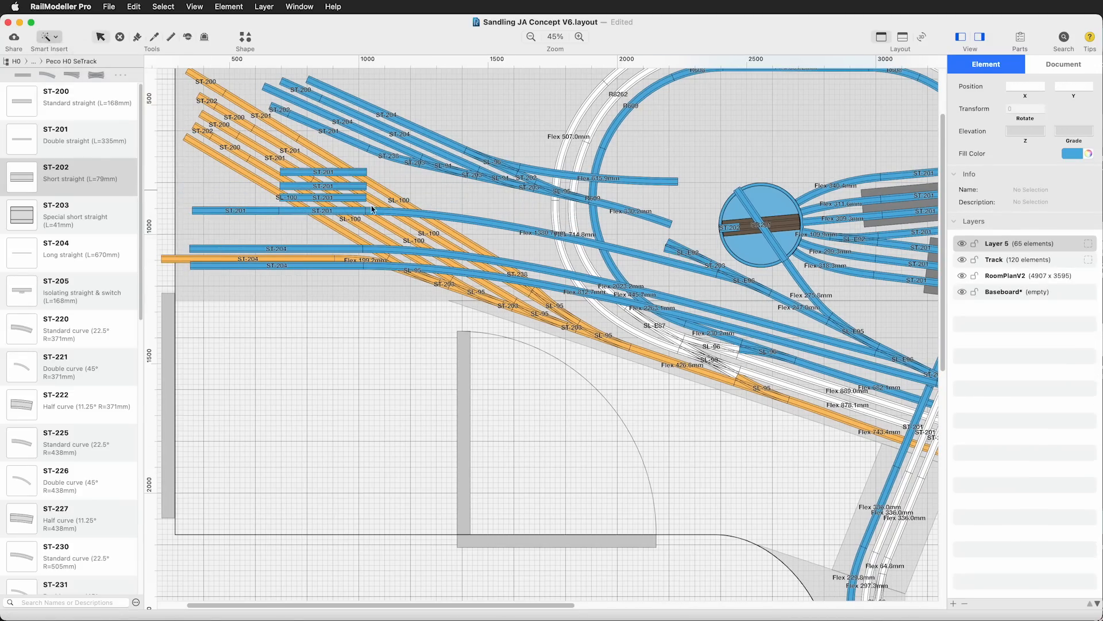
Connect the lowest of the three copied ST-201 yard tracks to the turnout ladder with flex track
click(367, 198)
click(666, 247)
click(347, 436)
Delete the old flex track beside the turnout ladder and copy the SL-E92 with its ST-203 onto the next free branch
scroll(644, 248, up, 1)
click(644, 247)
key(Delete)
click(684, 281)
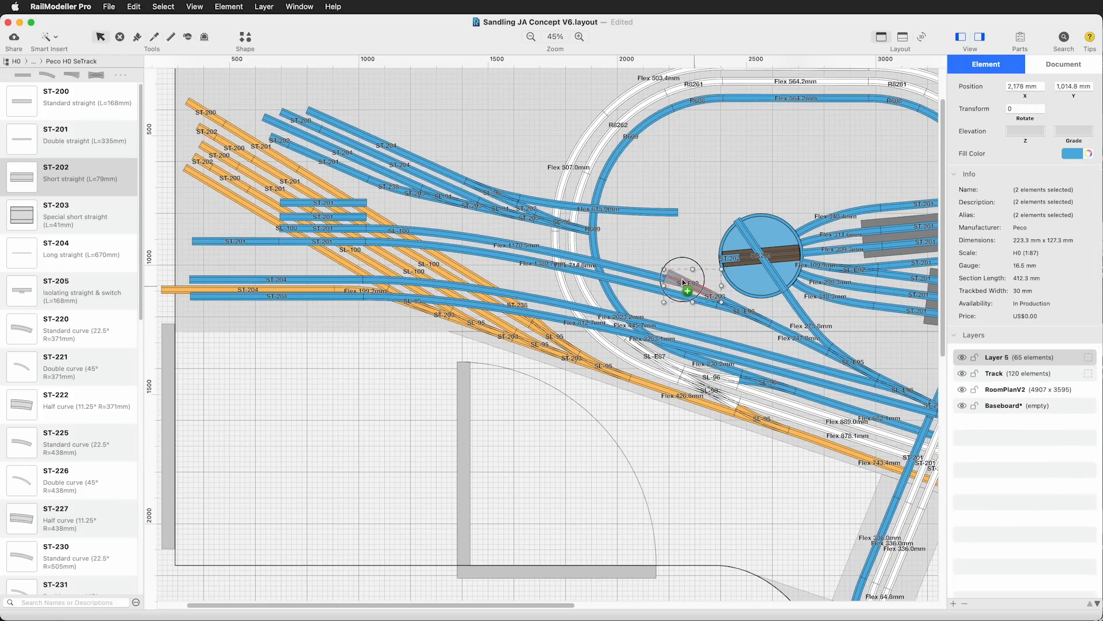
alt+drag(637, 259, 640, 261)
click(468, 406)
Move the outer ST-204 straight towards the ladder's end and delete the turnout next to the SL-91
click(580, 262)
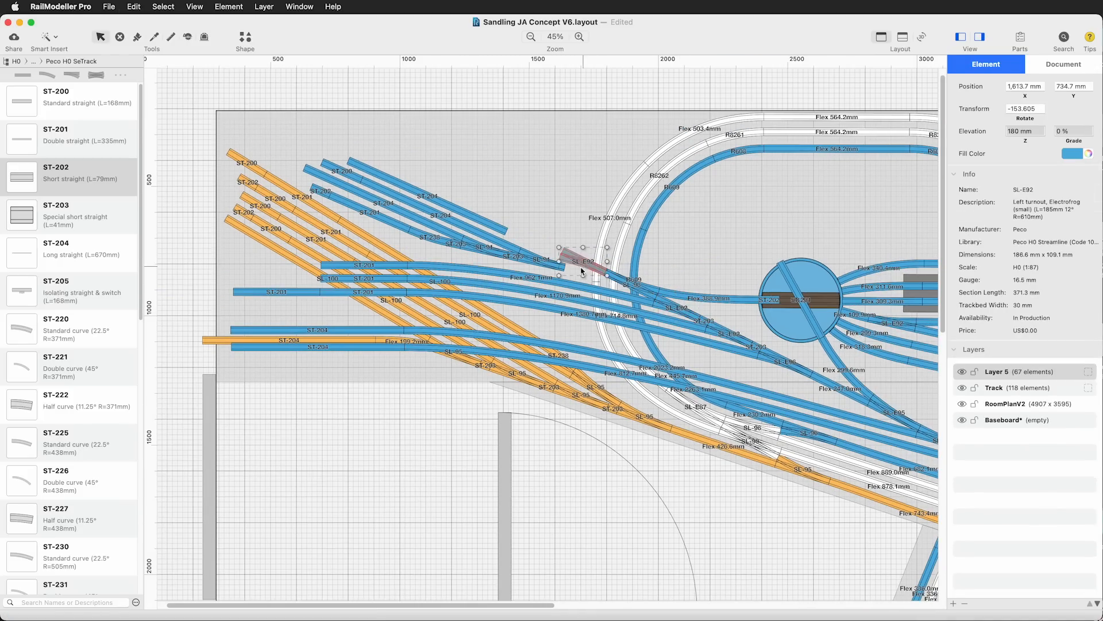
click(532, 261)
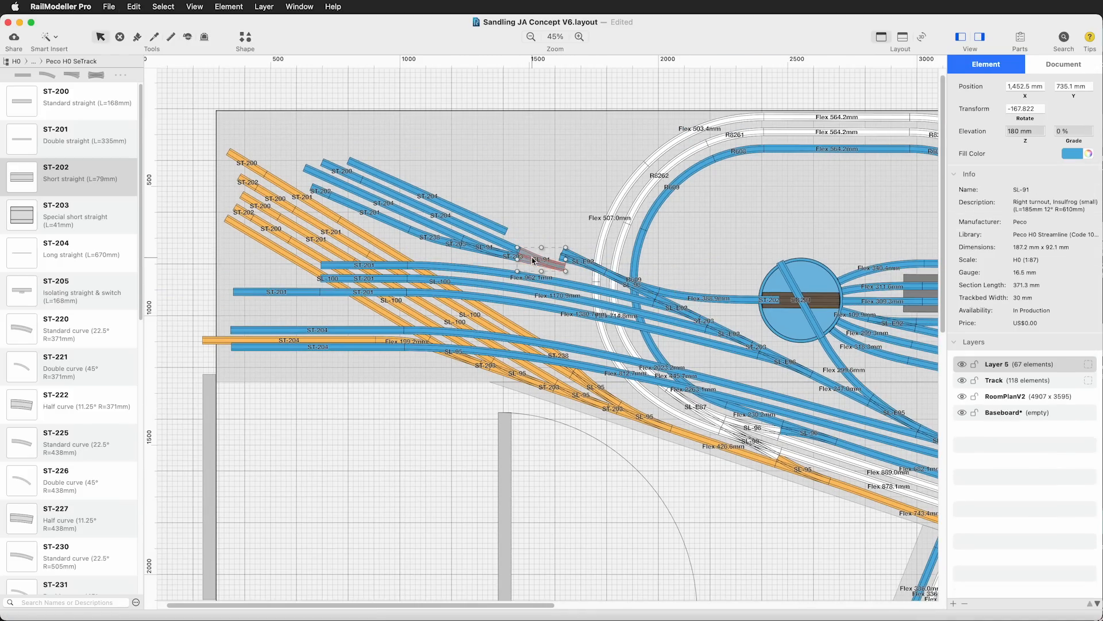
drag(489, 223, 545, 242)
click(431, 471)
click(583, 261)
key(Delete)
Place an SL-E87 curved turnout from the Peco H0 Streamline (Code 100) library in the gap beside the SL-91
click(75, 61)
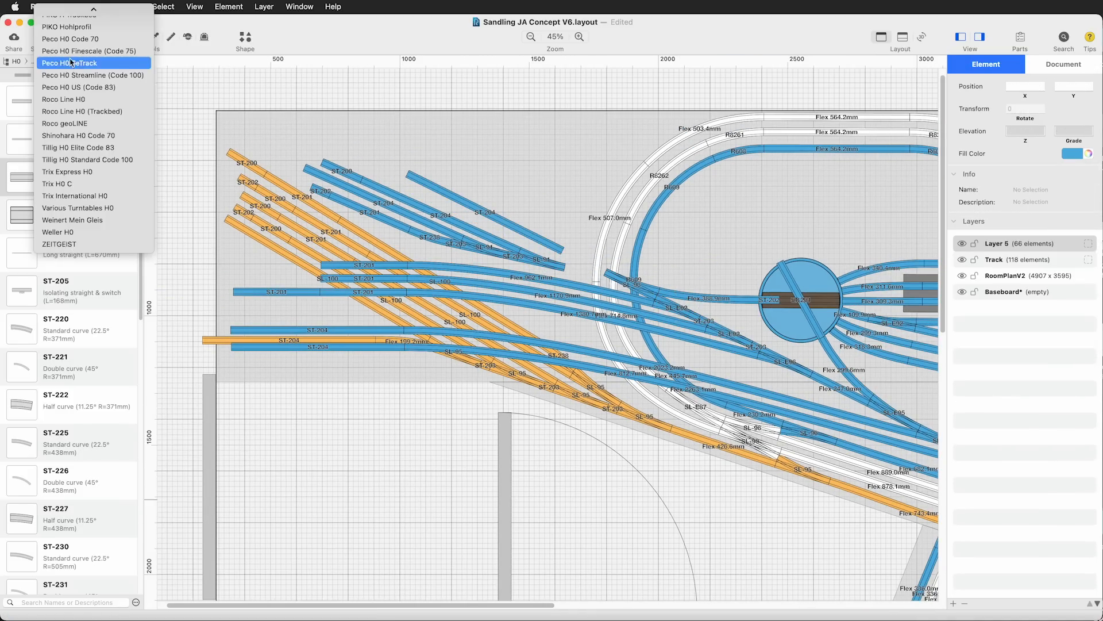
click(87, 73)
scroll(72, 288, down, 10)
drag(22, 241, 566, 257)
click(426, 431)
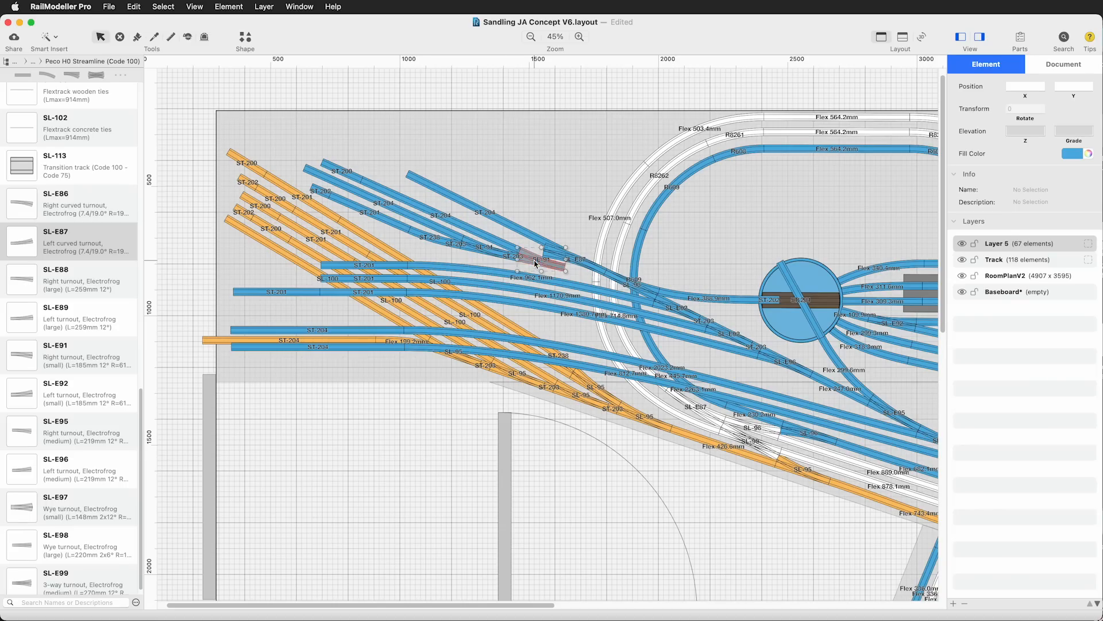
Delete the SL-91 and the remaining old straights and turnouts of the upper yard ladder
key(Delete)
click(511, 255)
key(Delete)
click(484, 247)
key(Delete)
click(321, 191)
key(Delete)
click(368, 483)
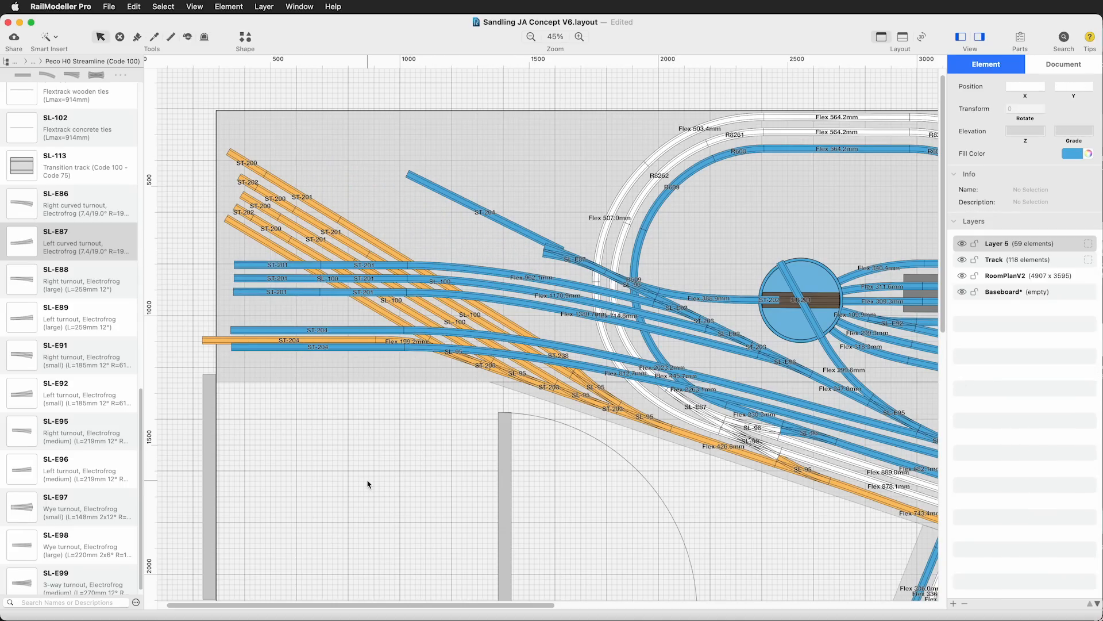
Set the ST-204 and SL-E87 aside, place an SL-E92 at the ladder's end and copy it onto its branch
drag(485, 212, 434, 153)
drag(574, 261, 560, 168)
drag(22, 393, 583, 260)
drag(588, 259, 542, 247)
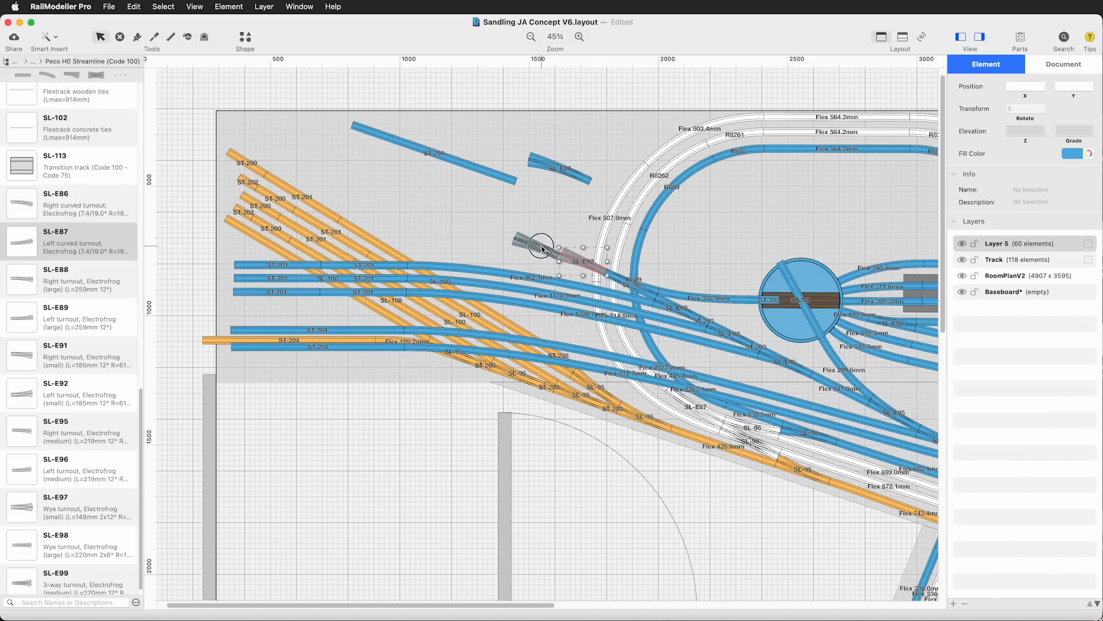
Set the loose straight aside below the yard and attach an ST-204 from the Peco H0 SeTrack library to the ladder's outer branch
drag(501, 179, 394, 471)
click(367, 510)
click(86, 62)
click(86, 52)
drag(21, 253, 485, 213)
click(464, 458)
Align the second SL-E92 and its ST-204 parallel to the yard tracks and close the gap to the ladder with flex track
click(428, 248)
shift+click(535, 251)
drag(561, 242, 561, 236)
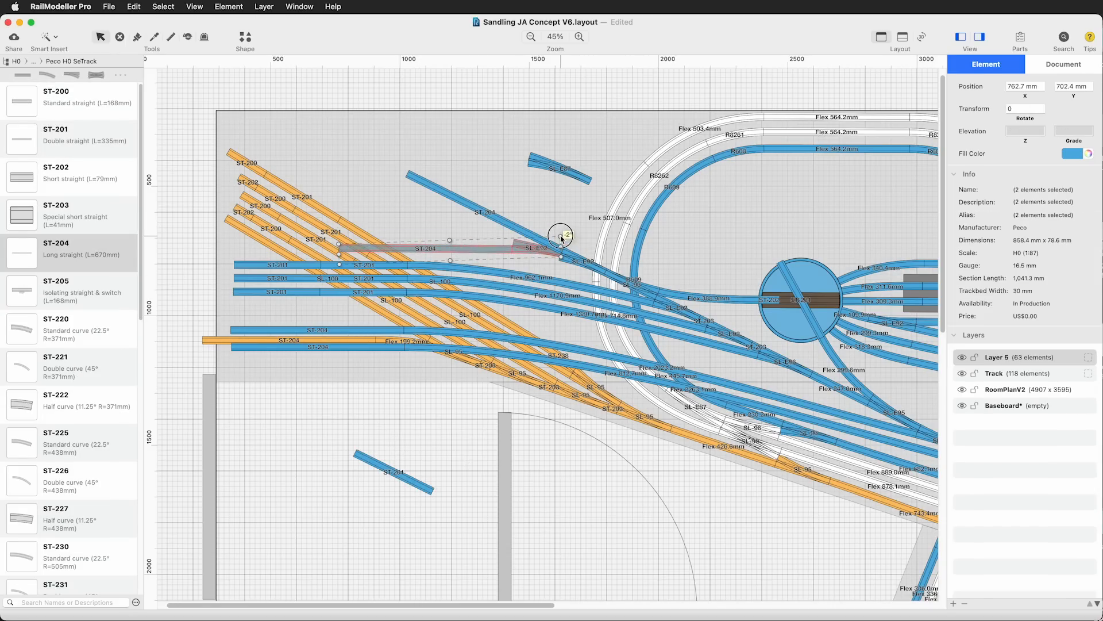
click(466, 408)
click(542, 251)
click(561, 257)
click(308, 479)
Copy the SL-E92 and ST-203 pair from the ladder onto the free branch of the new SL-E92
click(755, 343)
shift+click(729, 333)
alt+drag(729, 334, 468, 227)
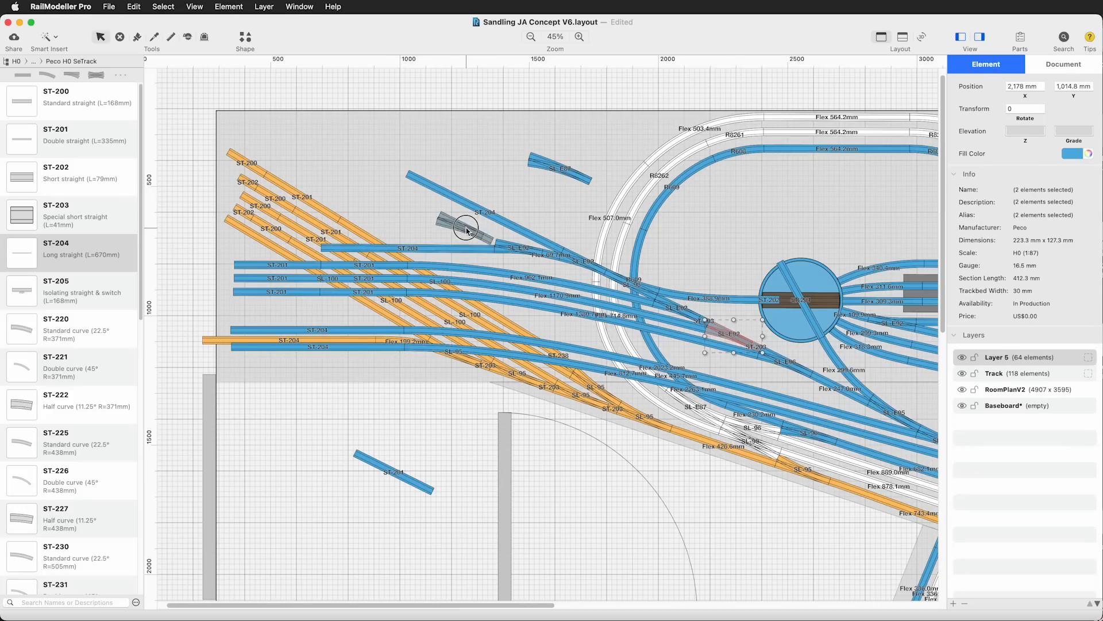
click(336, 448)
Add an ST-204 and ST-202 to the copied turnout's track and extend the yard track below it with an ST-201
drag(22, 253, 352, 236)
click(339, 448)
drag(29, 145, 278, 247)
click(322, 448)
drag(23, 178, 244, 236)
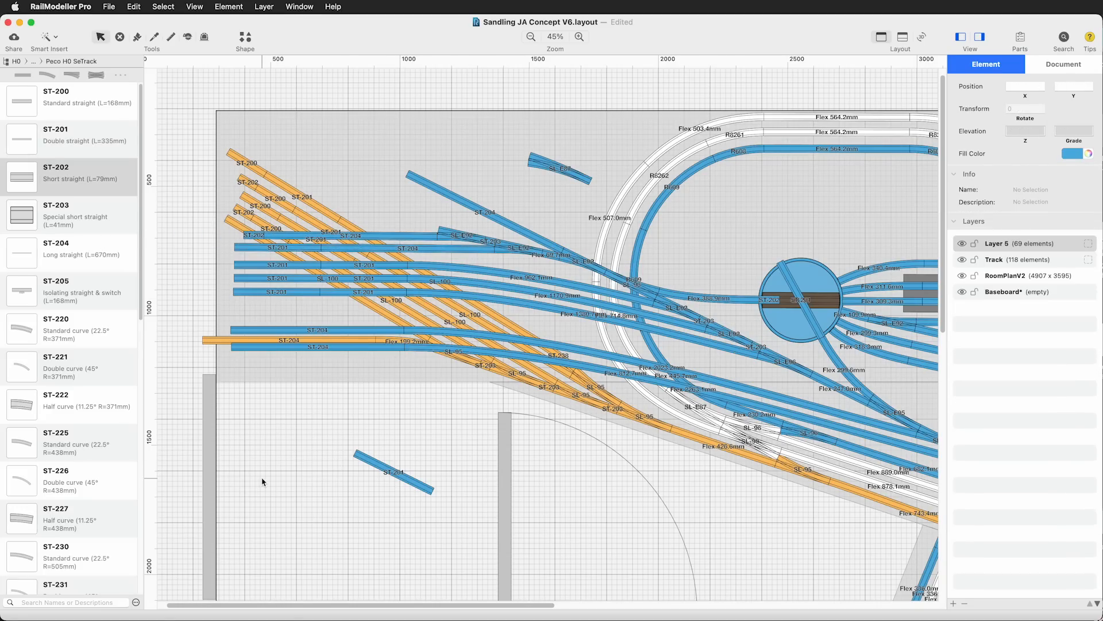
Delete the set-aside SL-E87 and the loose straight below the yard
click(560, 169)
key(Delete)
click(397, 473)
key(Delete)
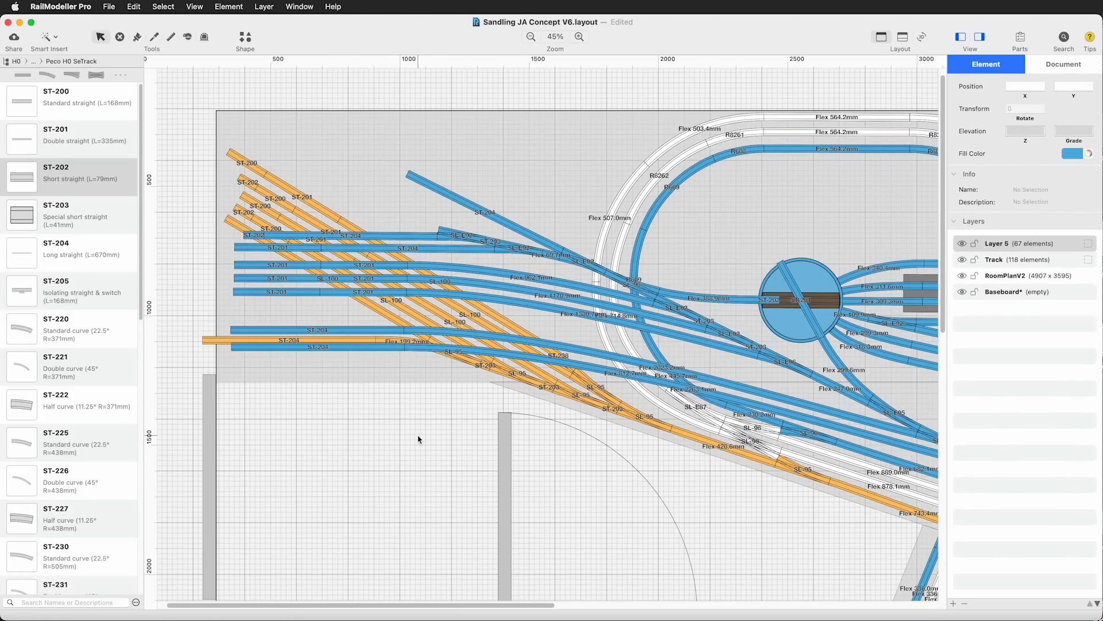
Build the topmost yard track from the last SL-E92 with an ST-203, an ST-238 curve, an ST-201 and an ST-200
scroll(69, 287, down, 10)
drag(22, 114, 384, 210)
click(407, 474)
drag(491, 243, 406, 227)
alt+drag(384, 266, 365, 228)
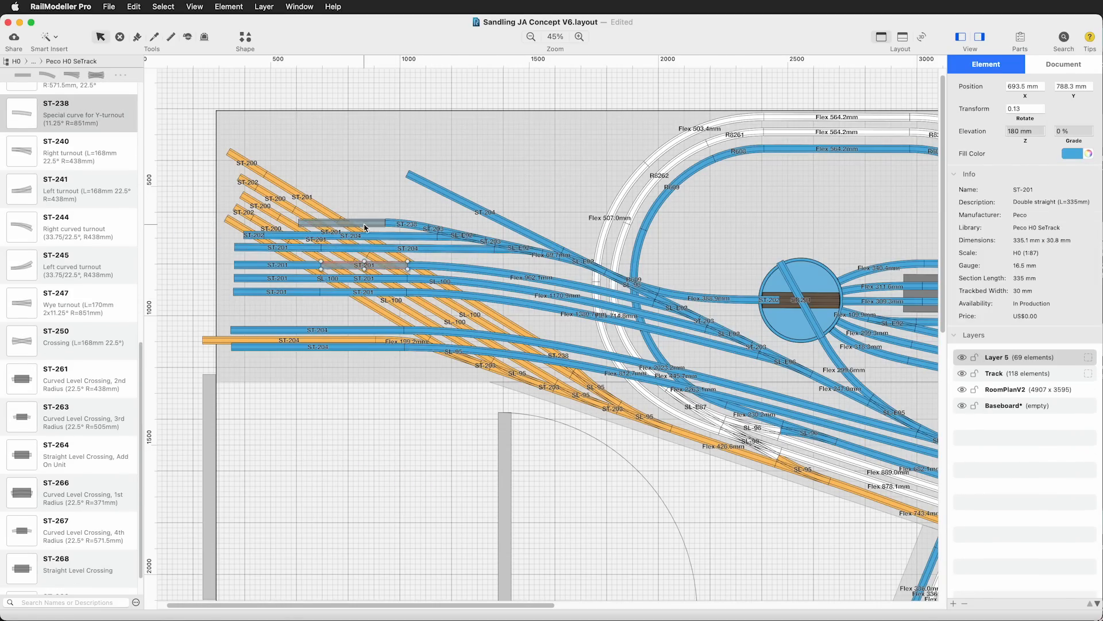
scroll(69, 230, up, 10)
drag(21, 102, 278, 223)
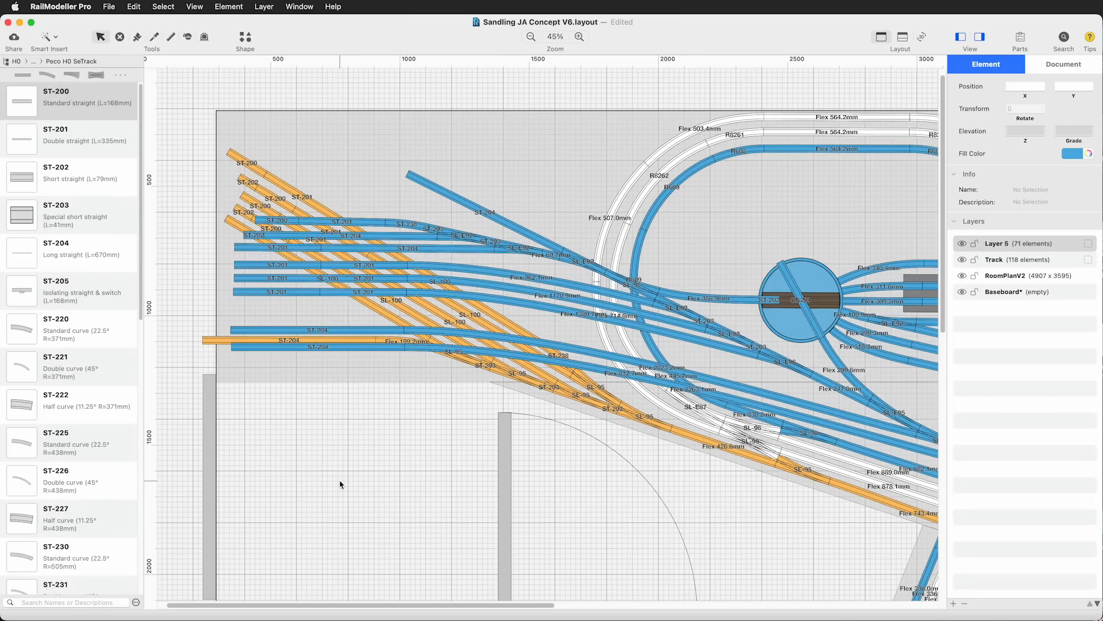
Replace the turnout where the ladder meets the turntable lead with an SL-E98 wye from the Peco H0 Streamline (Code 100) library
click(72, 61)
click(71, 75)
scroll(69, 402, down, 15)
drag(22, 538, 381, 493)
click(632, 284)
key(Delete)
drag(387, 495, 628, 290)
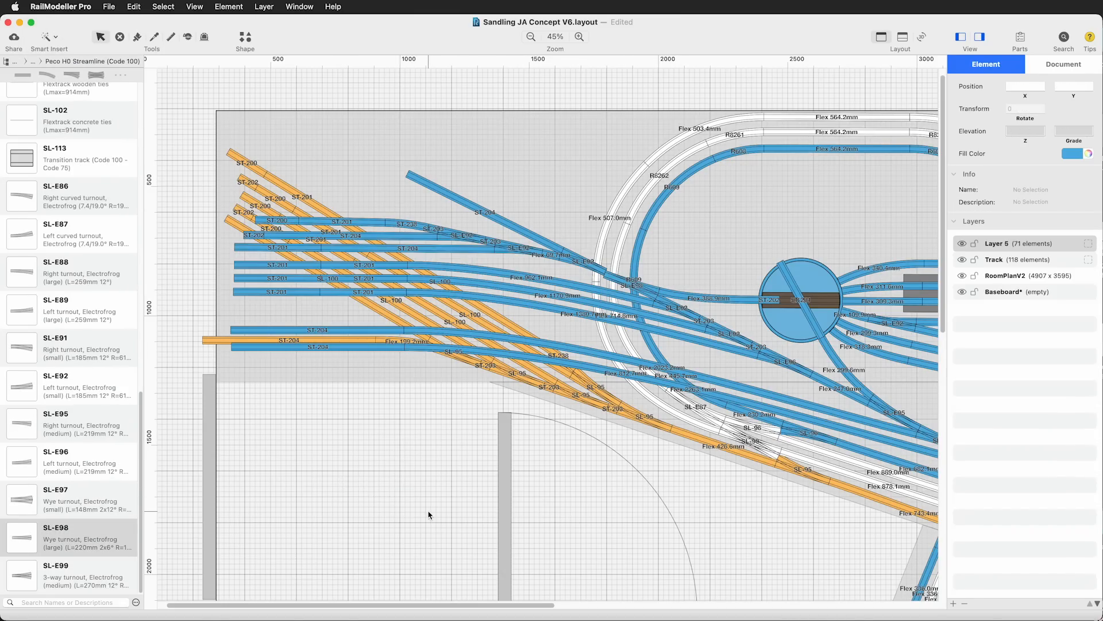
Delete the short flex piece at the upper yard throat and move the upper yard turnouts and straights aside
click(551, 255)
key(Delete)
click(475, 249)
click(432, 229)
shift+click(462, 235)
shift+click(490, 242)
shift+click(519, 248)
shift+click(433, 248)
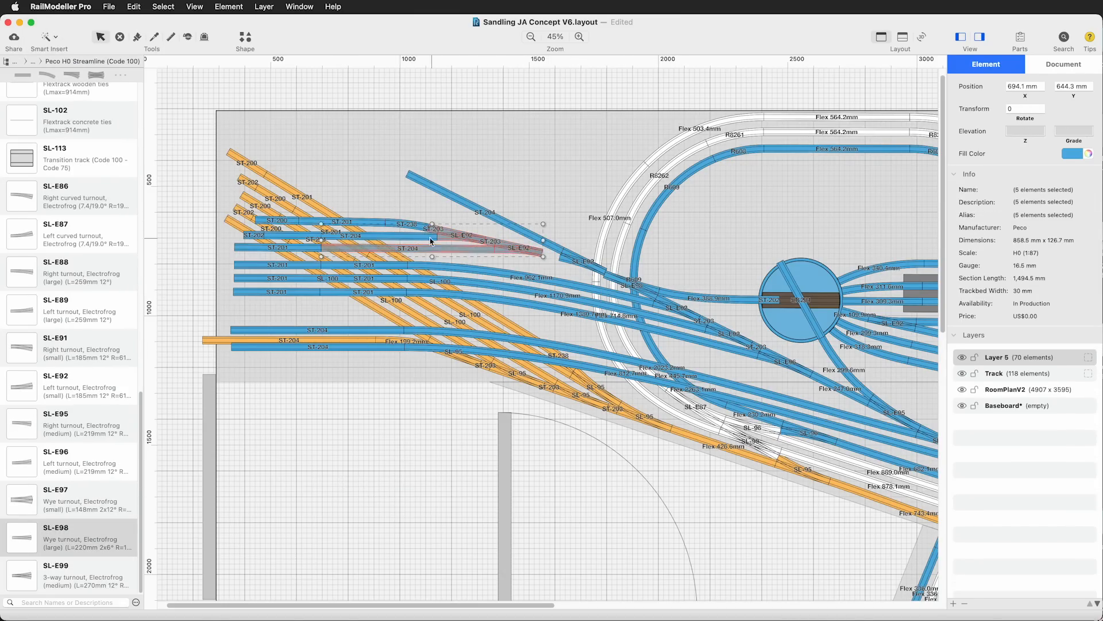
drag(572, 266, 559, 207)
Replace the detached SL-E92 with an SL-E98 wye at the ladder's end and reattach the upper yard tracks to it
click(566, 207)
key(Delete)
drag(22, 538, 577, 262)
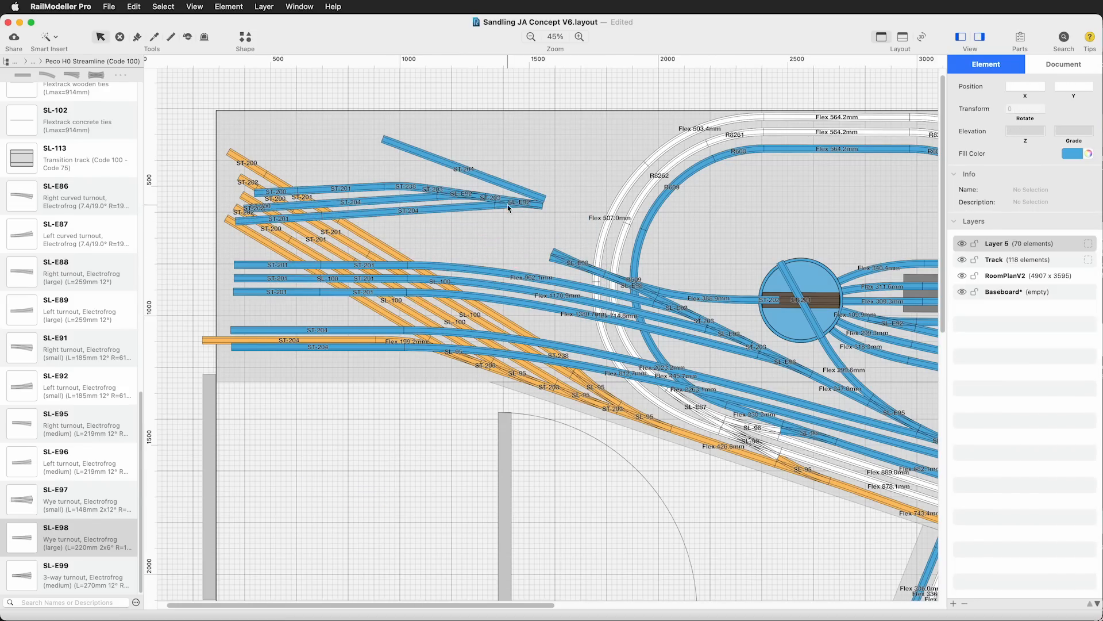
double_click(511, 206)
drag(510, 205, 517, 253)
click(401, 481)
scroll(85, 477, up, 4)
click(77, 147)
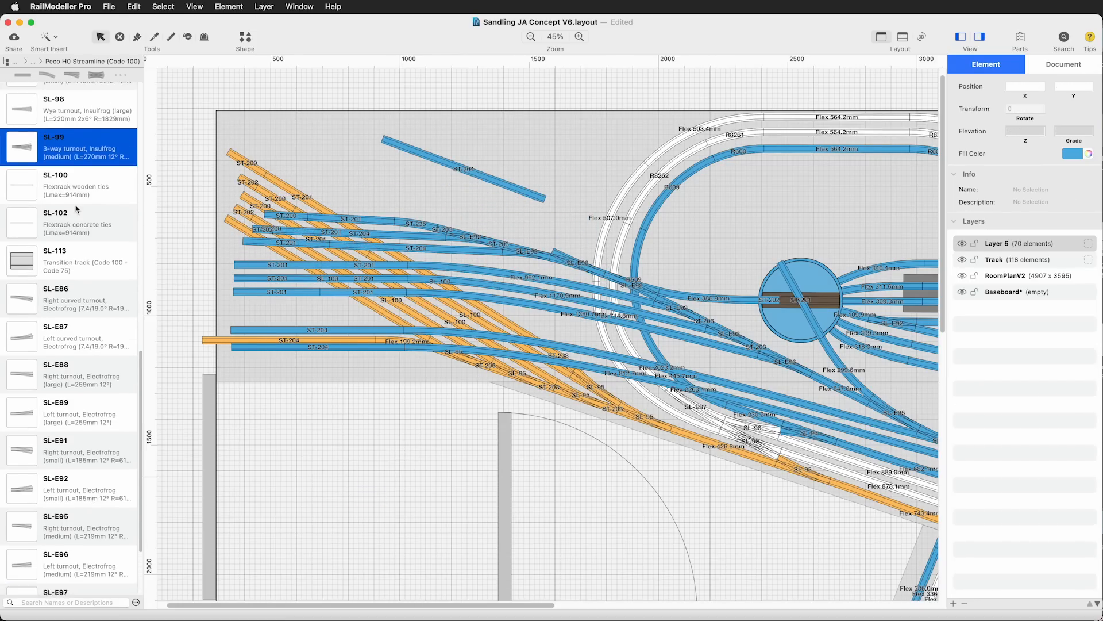
scroll(76, 230, down, 4)
scroll(79, 288, up, 9)
scroll(80, 298, up, 5)
scroll(78, 300, down, 7)
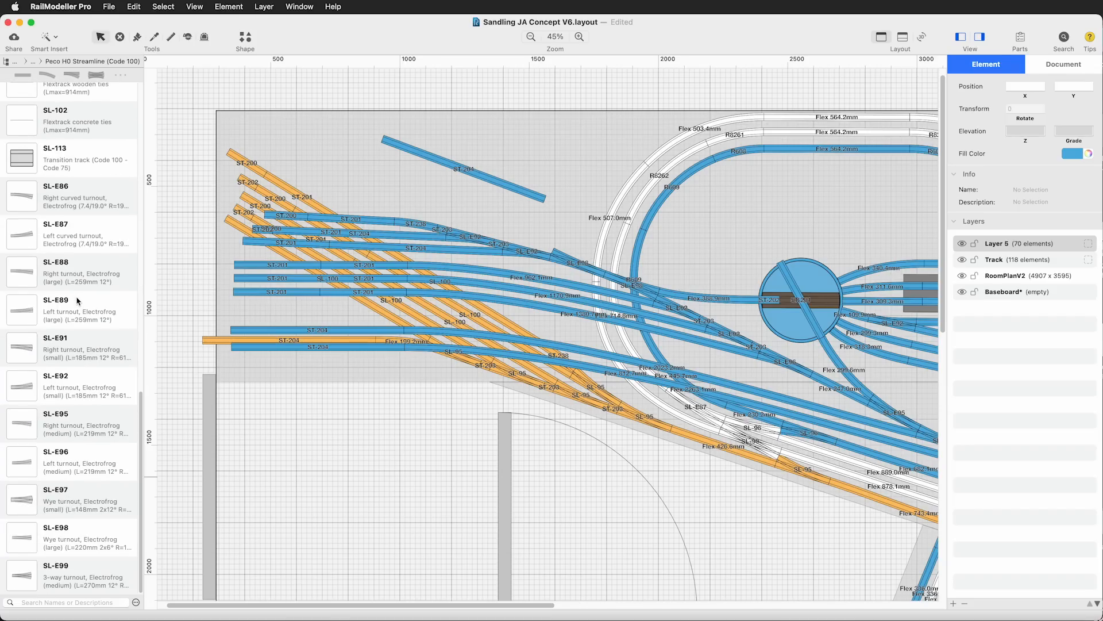
Delete the flex tracks of the three middle yard tracks and attach the loose ST-204 to the upper SL-E98's free branch
click(535, 279)
shift+click(535, 290)
shift+click(535, 303)
key(Delete)
drag(524, 191, 534, 243)
Shift the ST-201 straights of the three middle yard tracks slightly outwards and closer to the upper yard tracks
click(364, 265)
shift+click(277, 265)
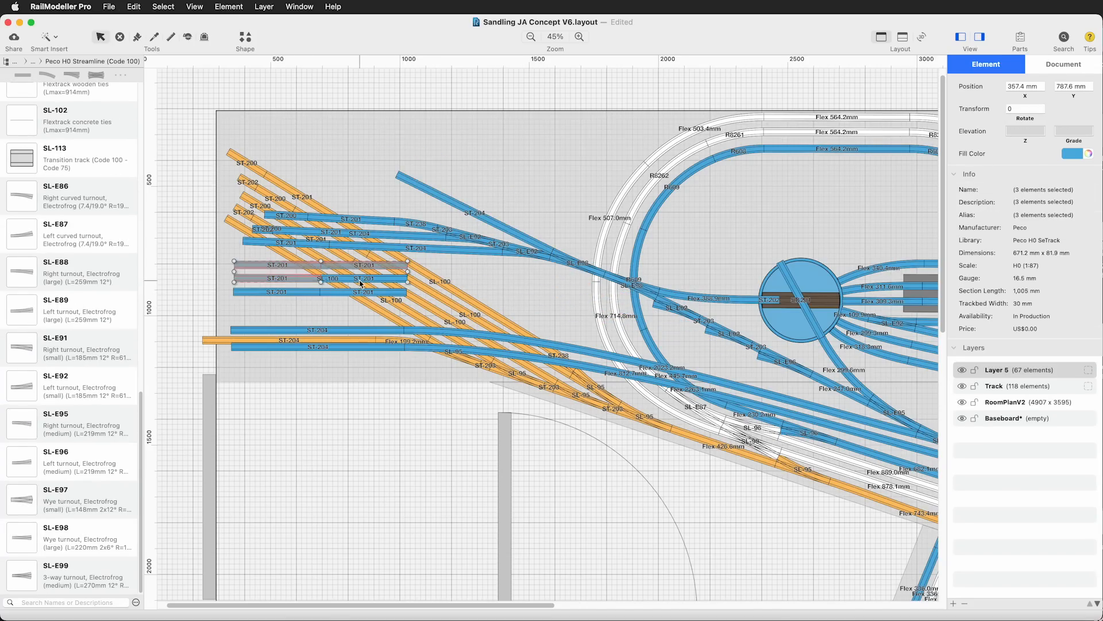
key(Left)
key(Left)
key(Left)
key(Left)
key(Left)
click(406, 458)
click(46, 36)
click(401, 334)
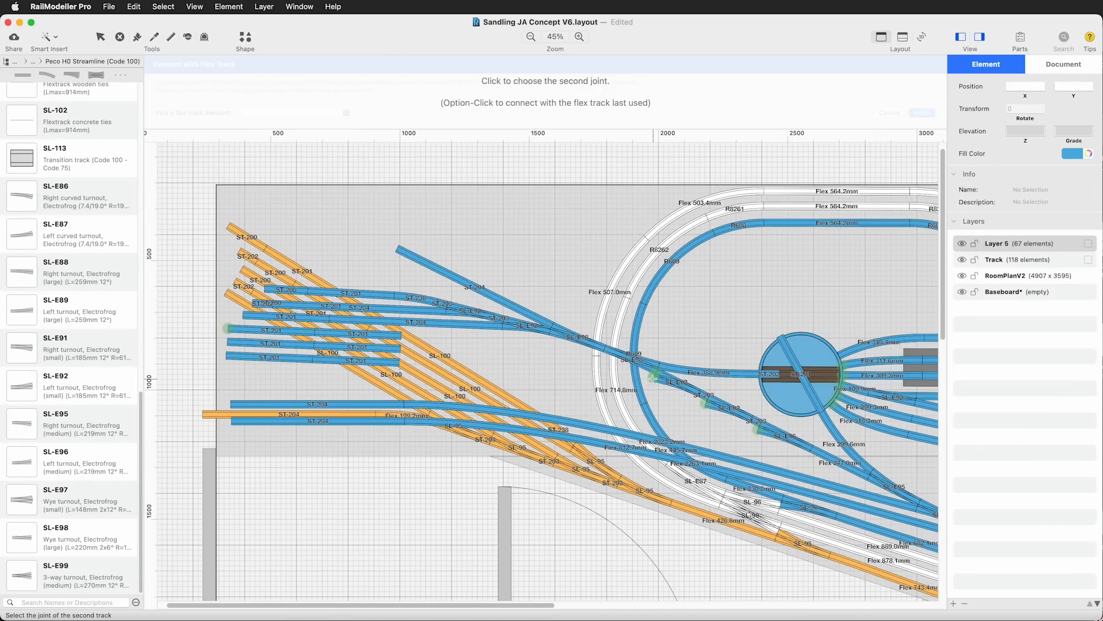
key(Escape)
Try moving the three middle yard tracks towards the ladder and connecting the uppermost one with flex track
click(357, 261)
shift+click(271, 256)
shift+click(271, 269)
shift+click(357, 273)
shift+click(356, 286)
shift+click(269, 283)
drag(269, 283, 290, 284)
click(421, 335)
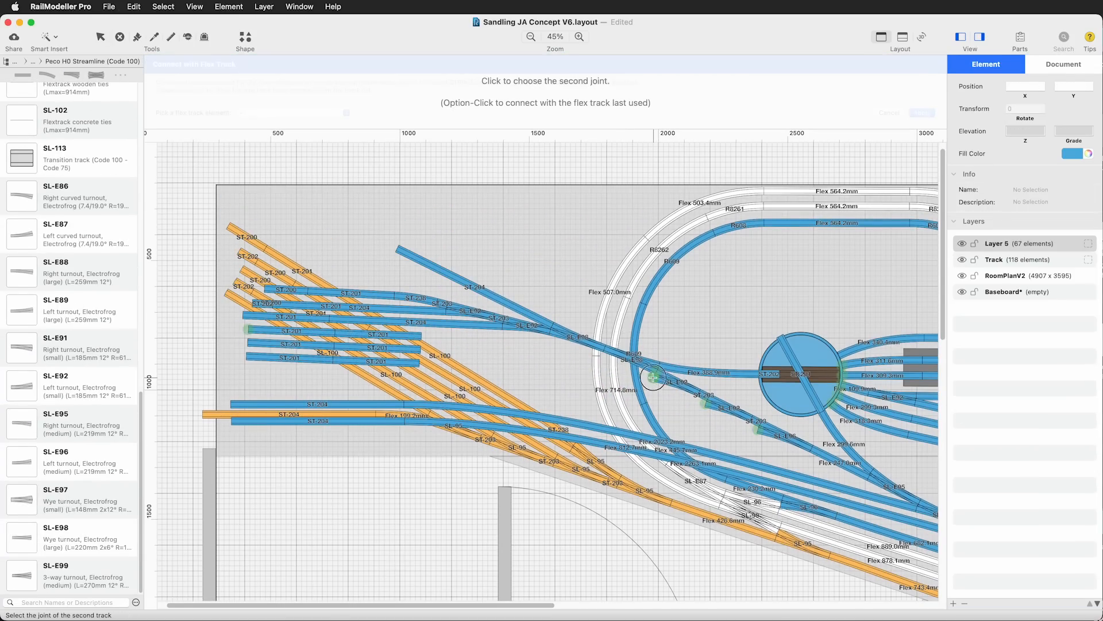
click(654, 378)
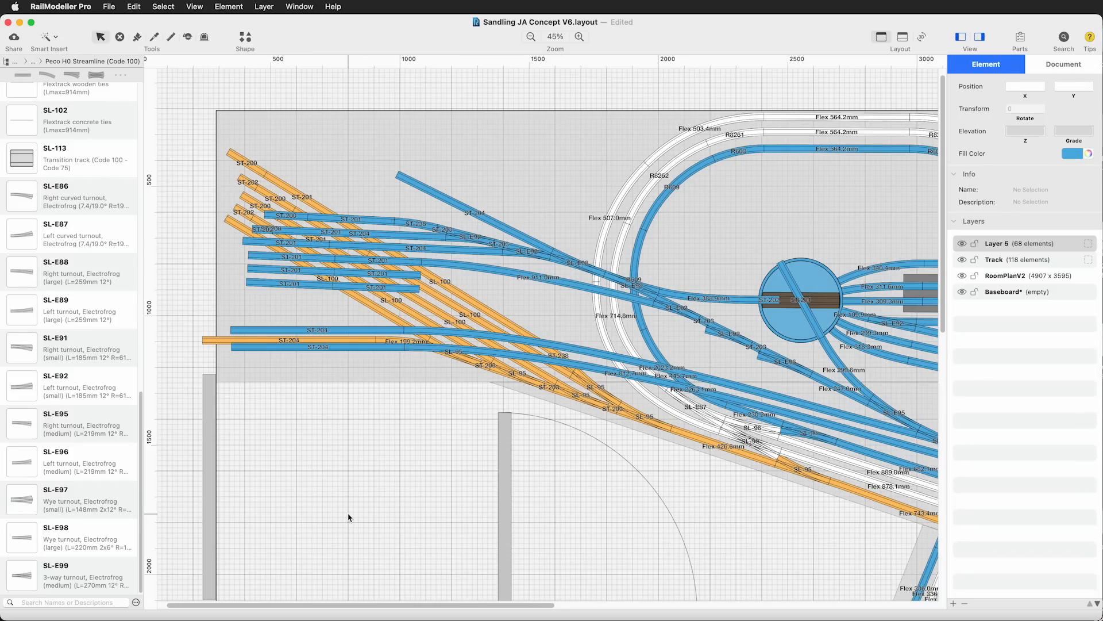
key(super+z)
key(super+z)
Connect the upper two of the three middle yard tracks to their ladder turnouts with flex track
click(348, 517)
click(400, 348)
click(705, 401)
Replace the third middle yard track's two ST-201s with a copied ST-204 and connect it to the ladder with flex track
click(284, 290)
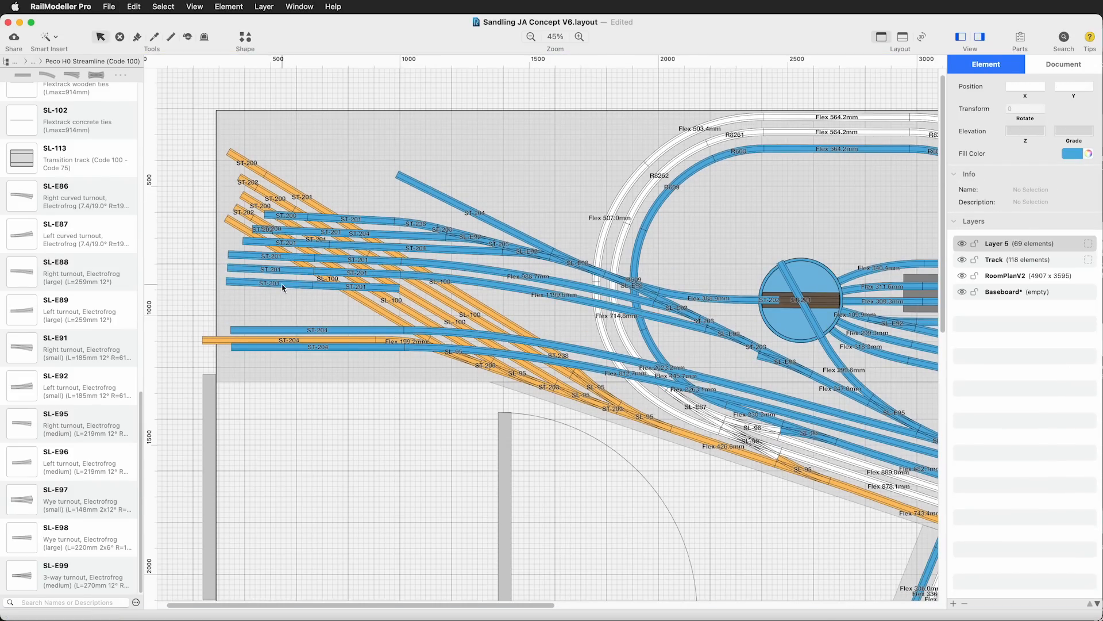
click(279, 283)
shift+click(356, 287)
key(Delete)
alt+drag(363, 332, 363, 296)
click(365, 455)
click(405, 366)
click(759, 430)
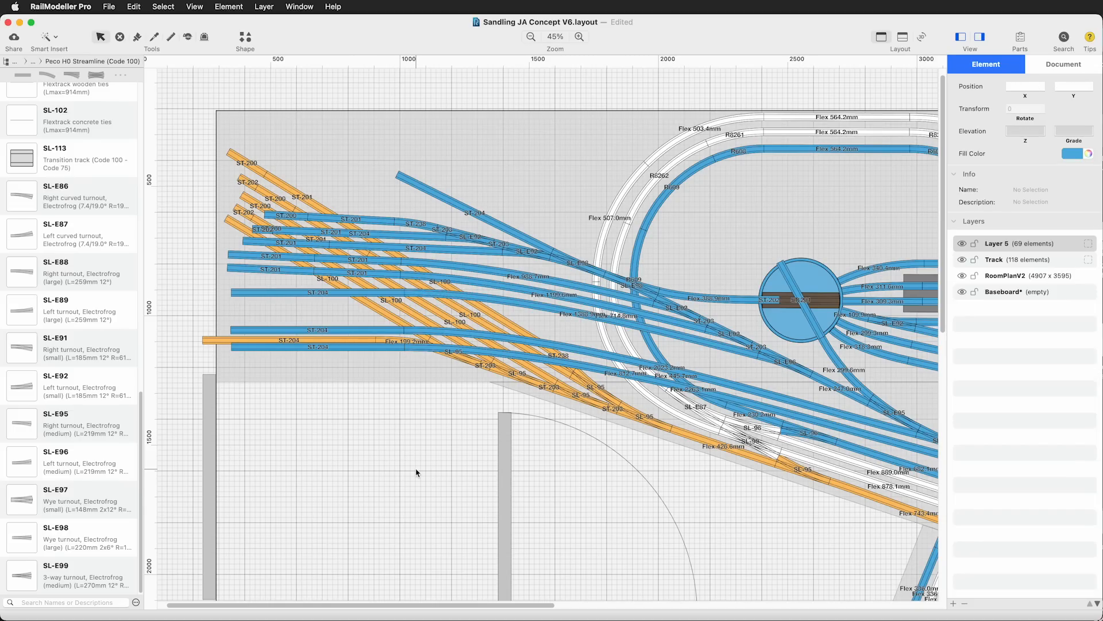
Shift the ST-204 straights of the three lowest blue yard tracks slightly outwards and upwards together
scroll(110, 536, up, 20)
drag(221, 280, 409, 355)
shift+click(662, 366)
shift+click(693, 387)
drag(404, 289, 407, 294)
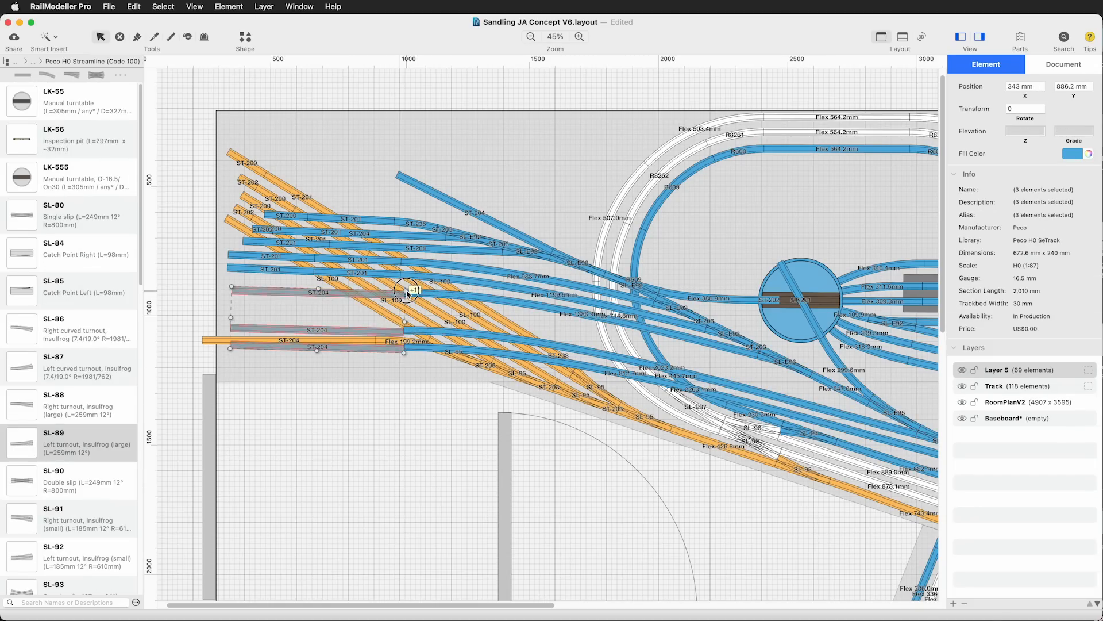
click(430, 438)
Replace the old flex tracks of the shifted ST-204 straights with new flex connections
click(438, 294)
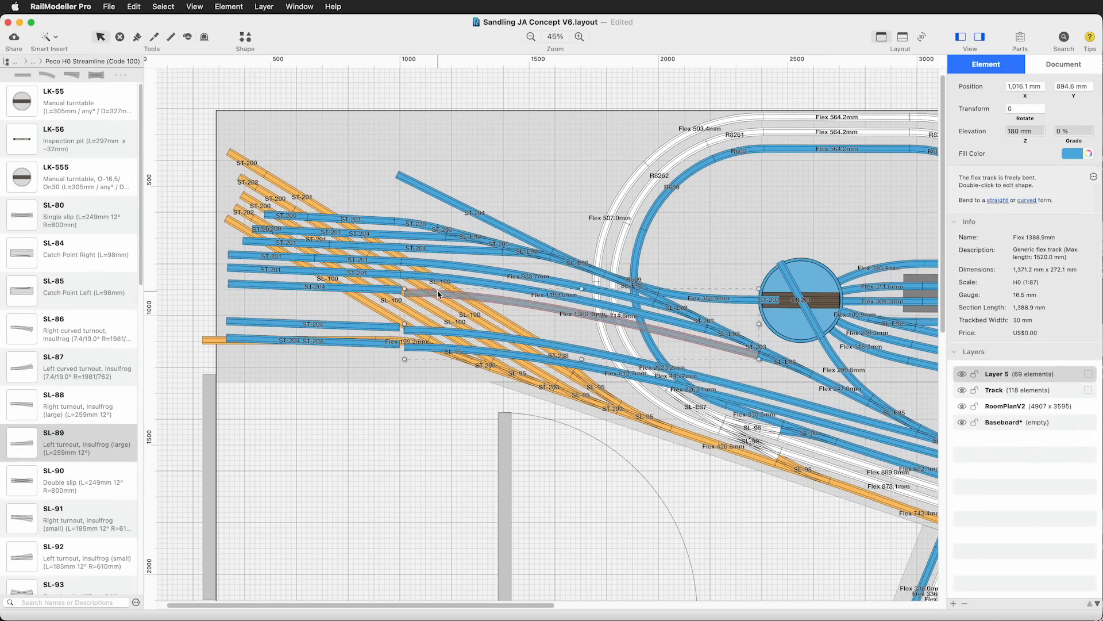
key(Delete)
click(401, 289)
click(759, 355)
click(919, 114)
click(439, 332)
key(Delete)
click(921, 113)
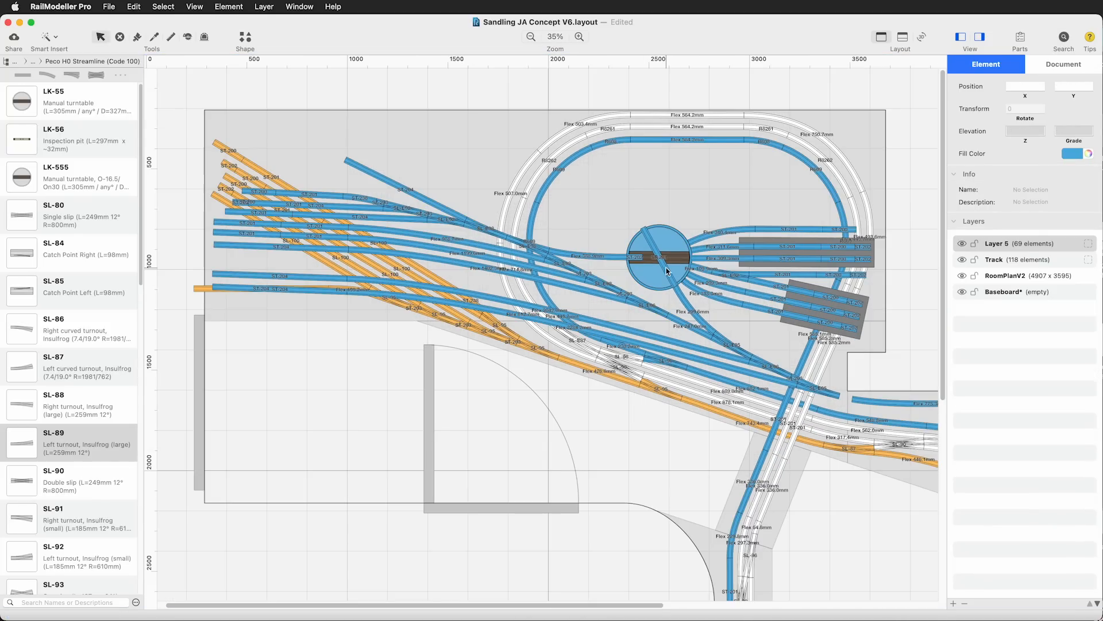
Delete the two stray straights lying across the turntable
click(667, 271)
key(Delete)
click(660, 266)
click(522, 574)
Replace the flex track between the yard throat and the outer curve on the Track layer with Generic Flex Track
scroll(522, 573, right, 10)
click(678, 404)
key(Delete)
click(761, 402)
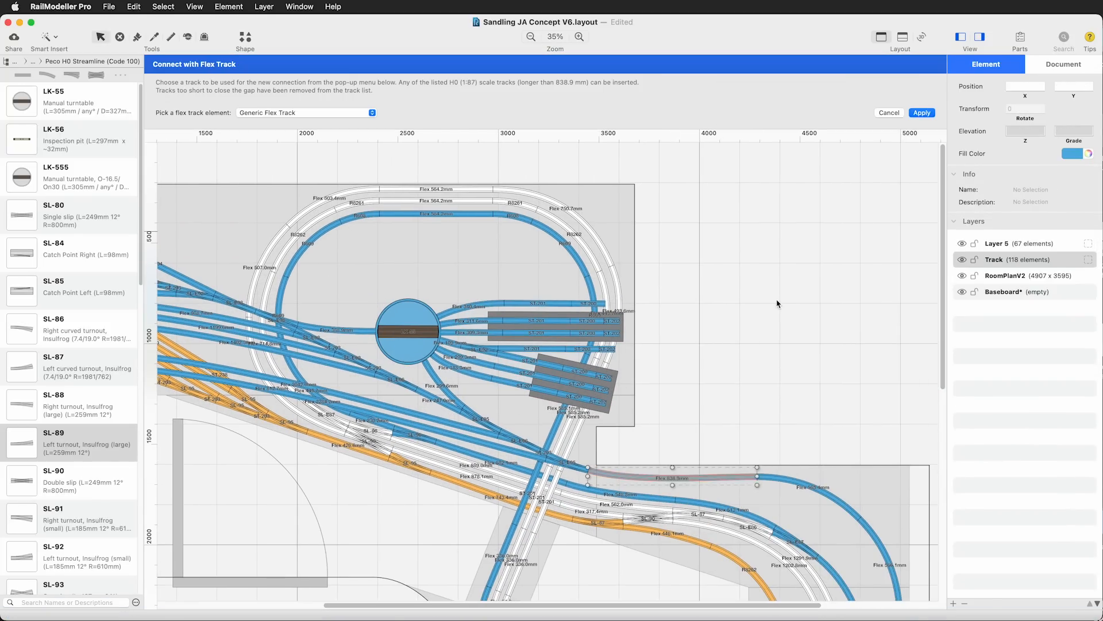
key(Return)
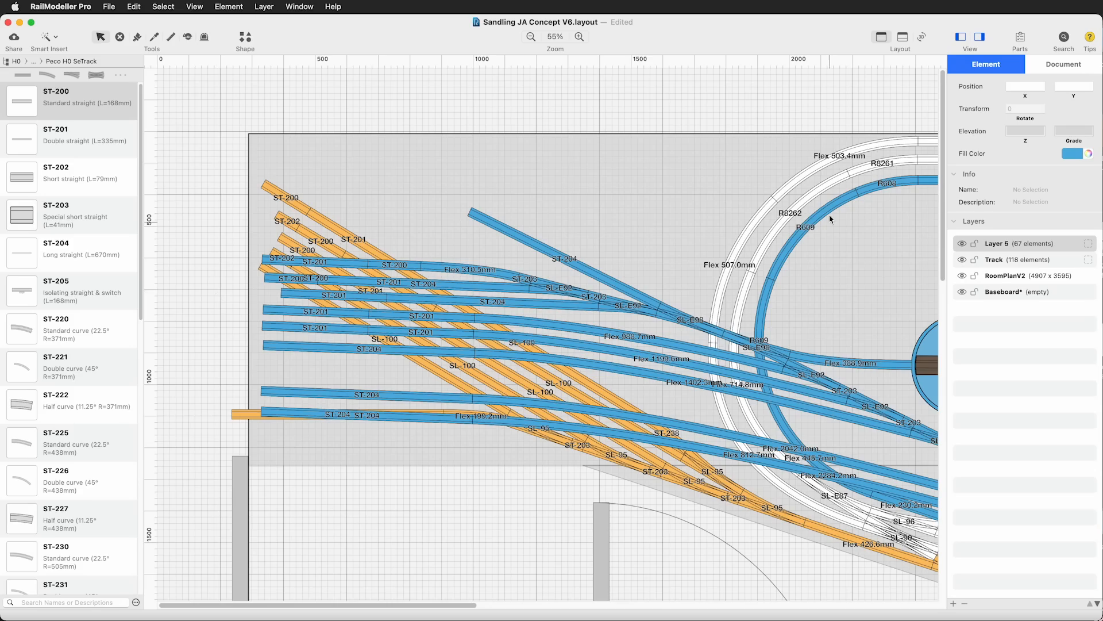
scroll(819, 241, down, 3)
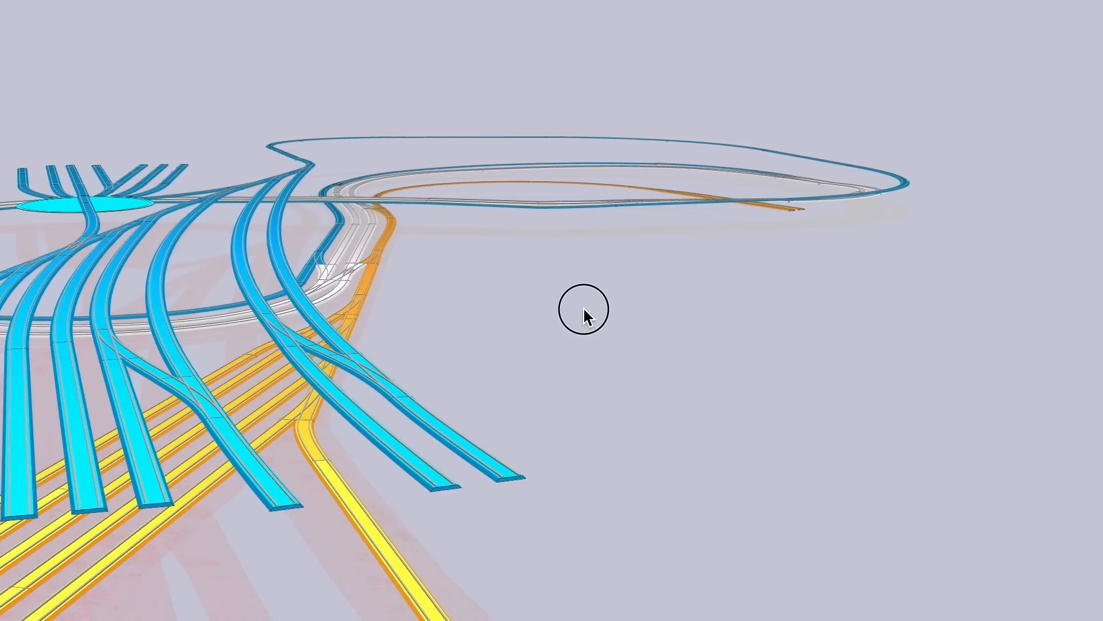
Examine the revised yard, turntable roads, crossing and loops from several angles in the 3D view
drag(583, 305, 334, 339)
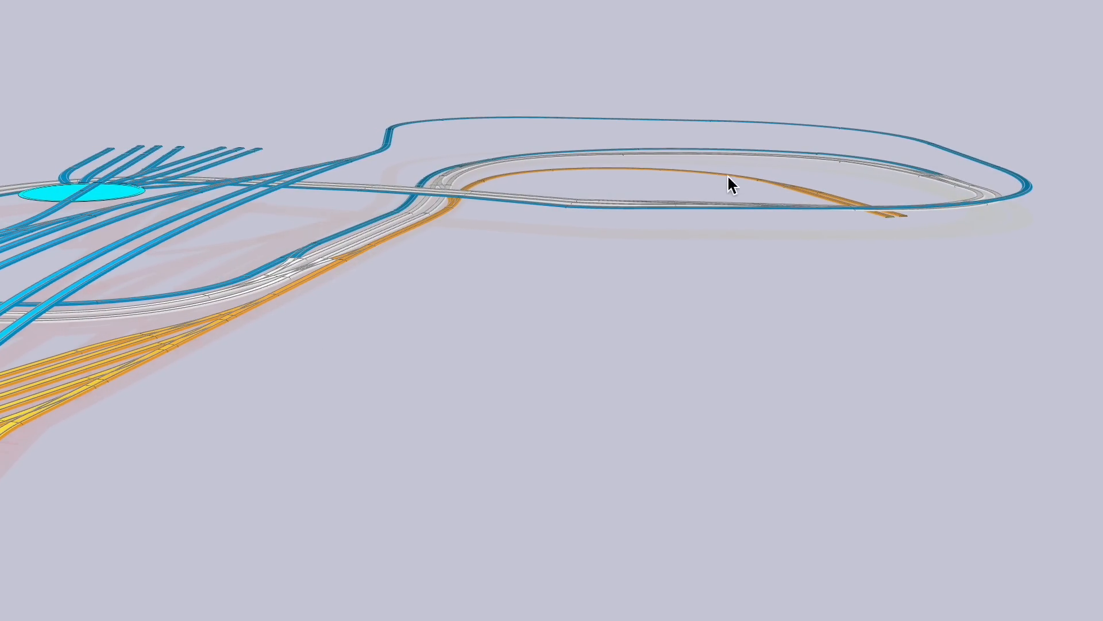
drag(888, 183, 751, 189)
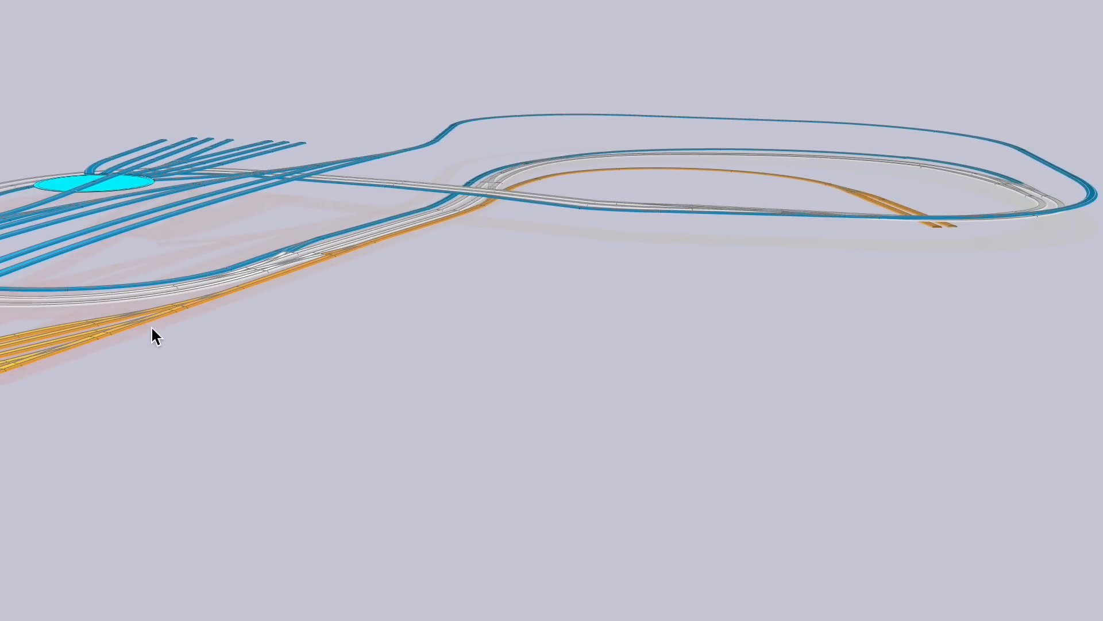
drag(151, 327, 201, 326)
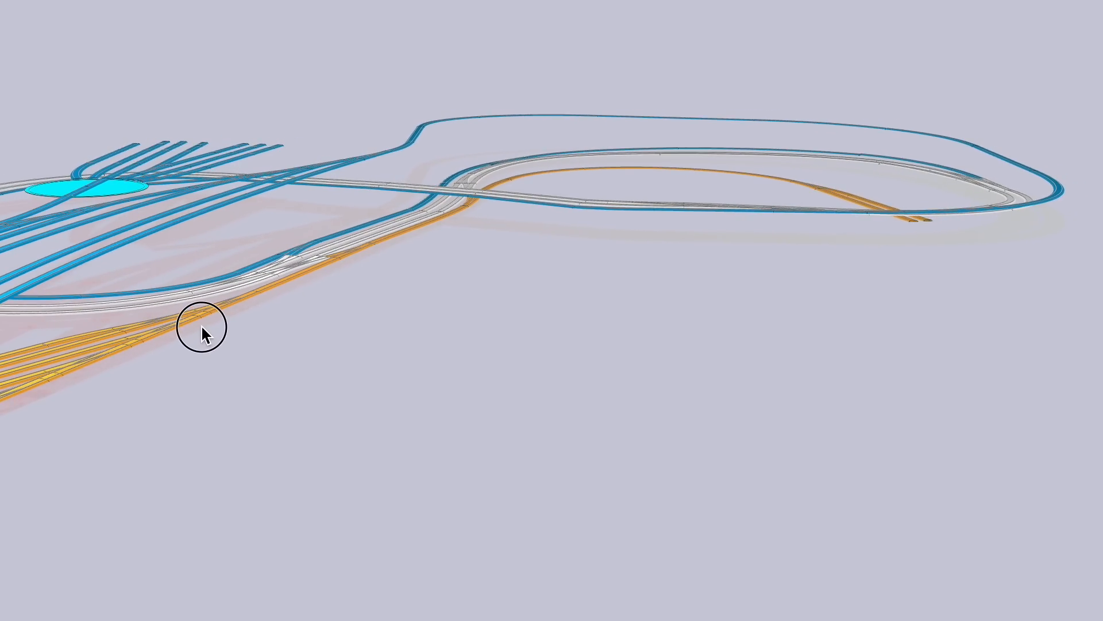
drag(167, 451, 236, 437)
drag(255, 434, 714, 367)
drag(22, 381, 460, 425)
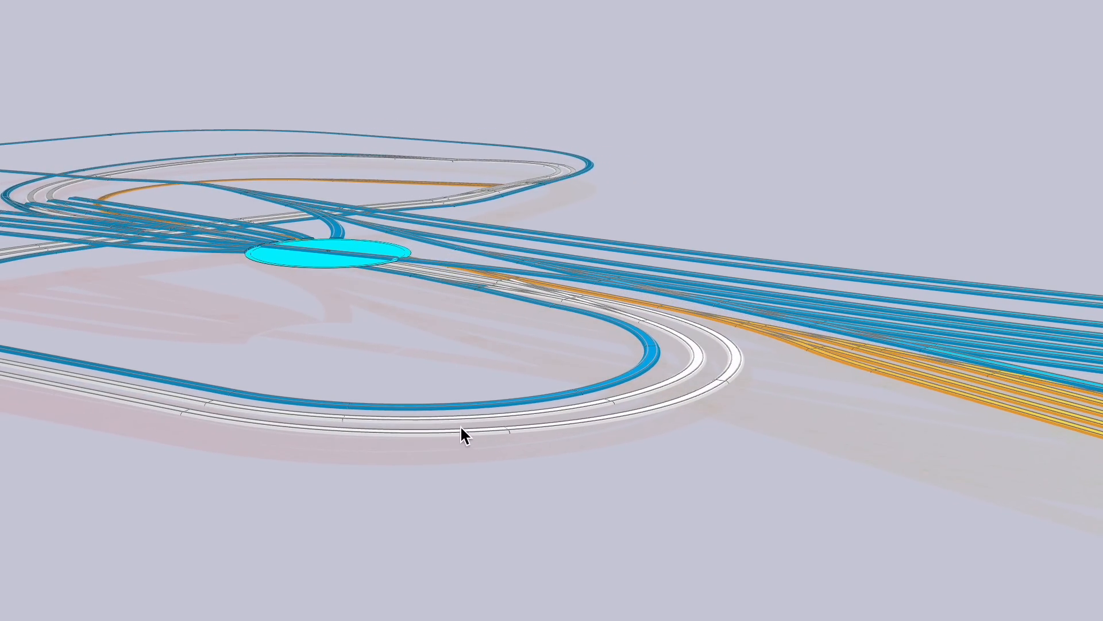
drag(0, 311, 1102, 368)
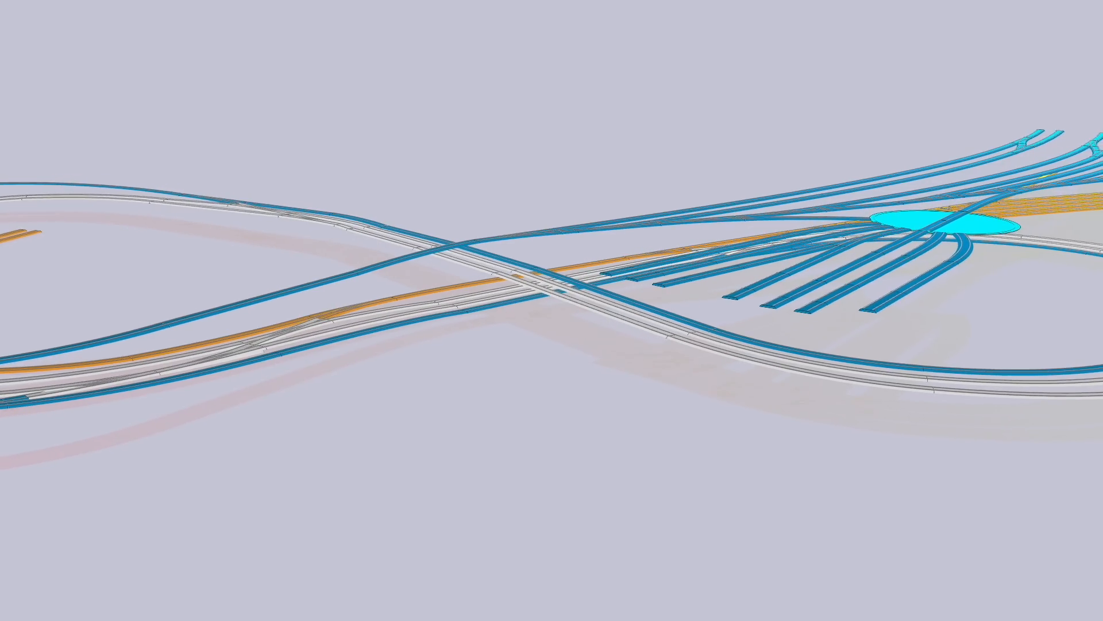
drag(267, 445, 1102, 436)
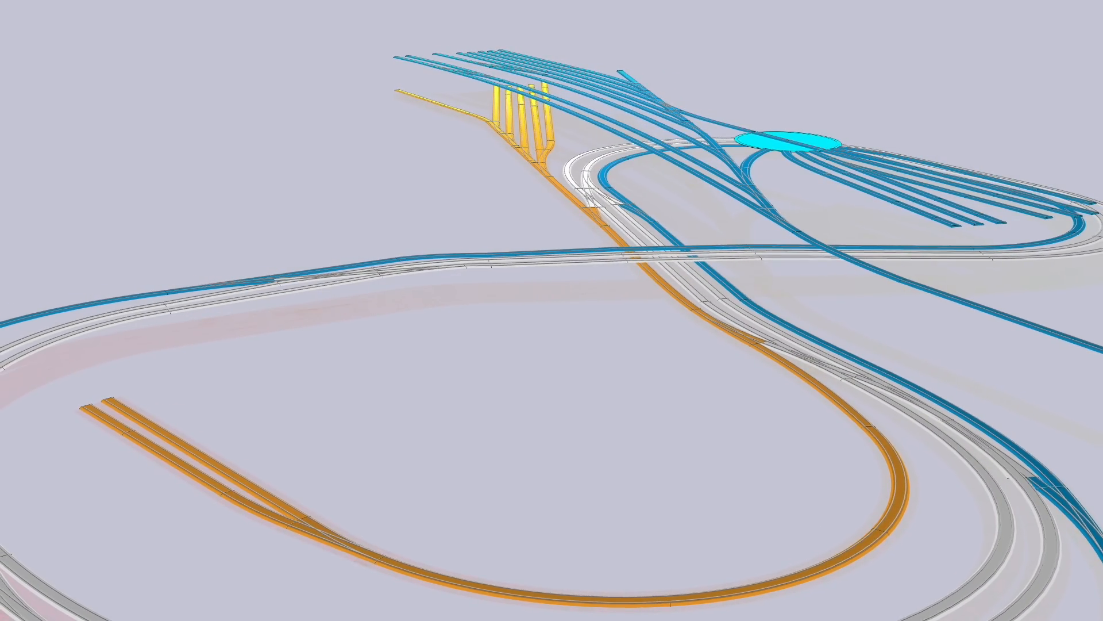